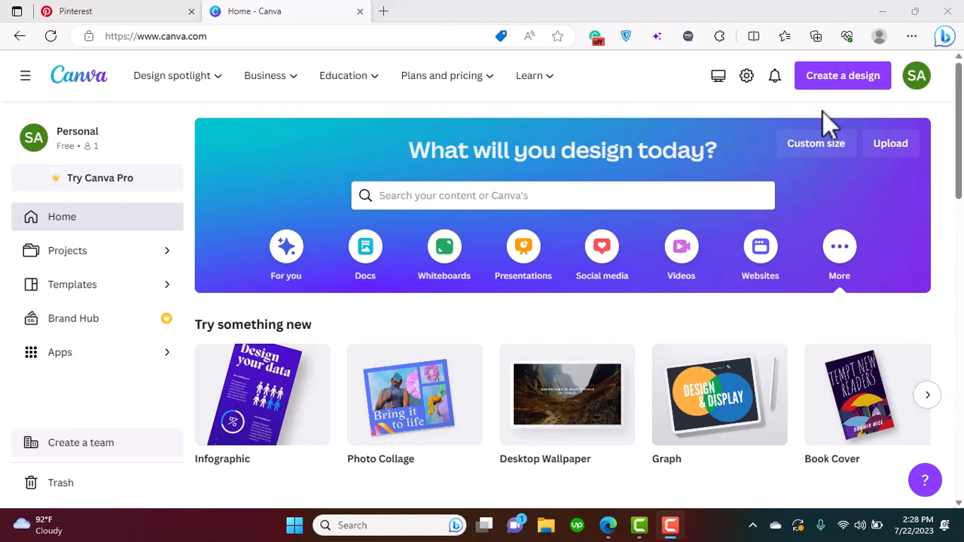
# Create a new blank design using the Invitation (Portrait) format, found by searching for "invitation"
pyautogui.click(877, 98)
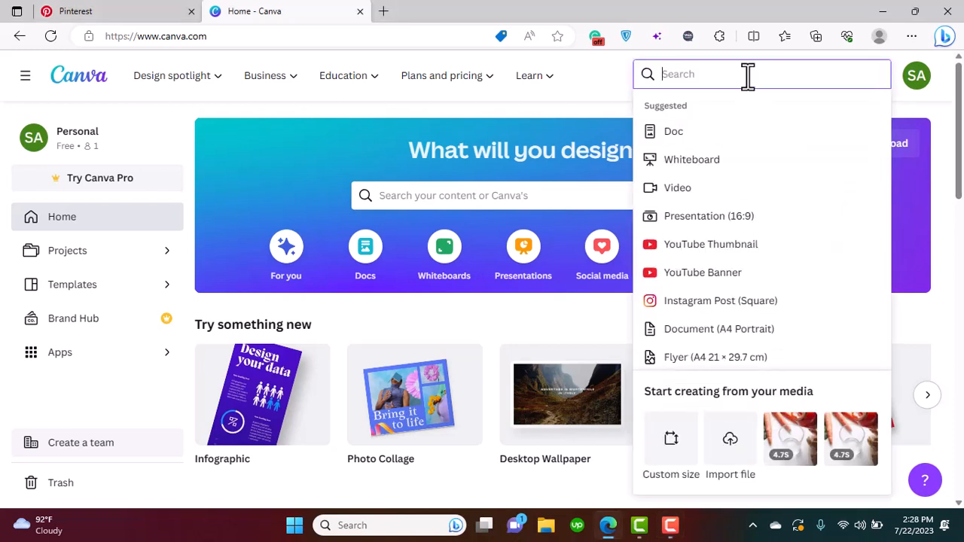
pyautogui.write('in')
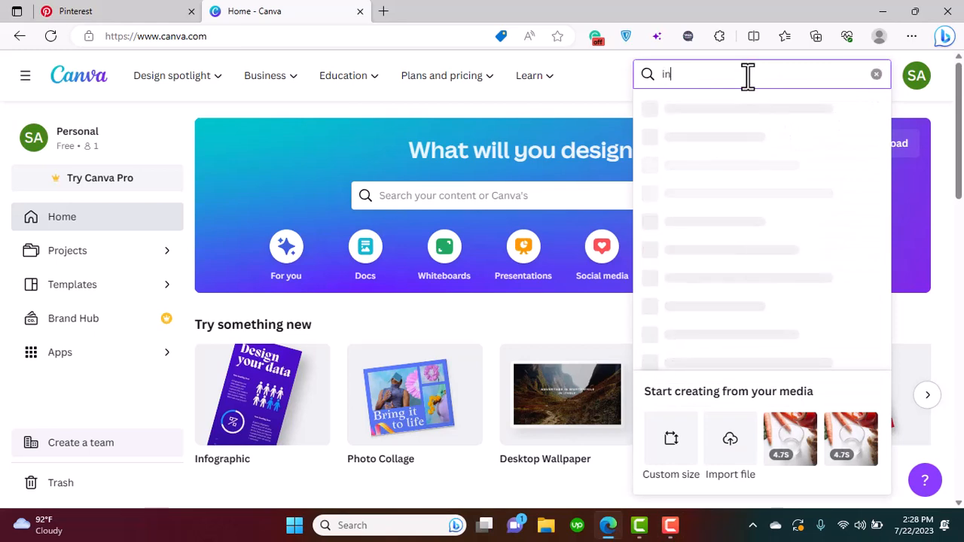
pyautogui.write('vi')
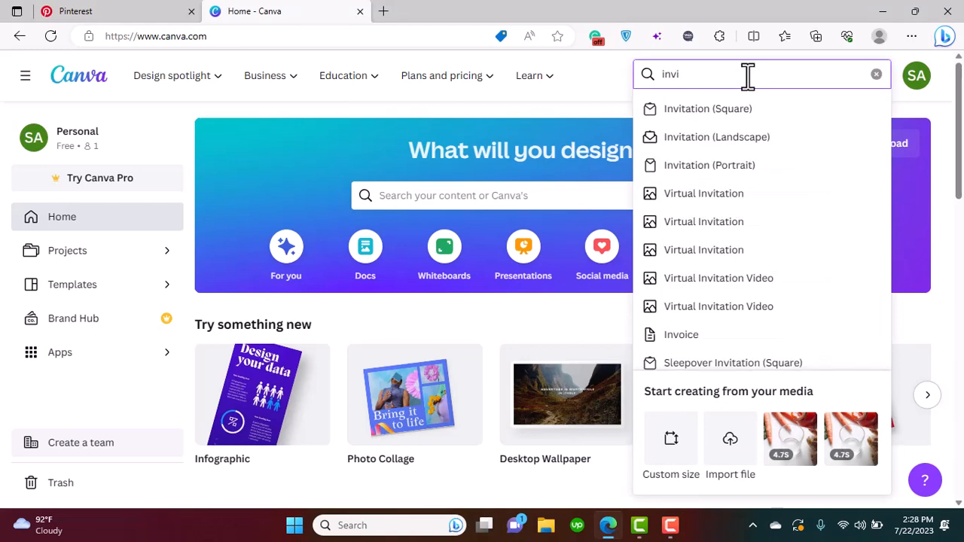
pyautogui.write('tatio')
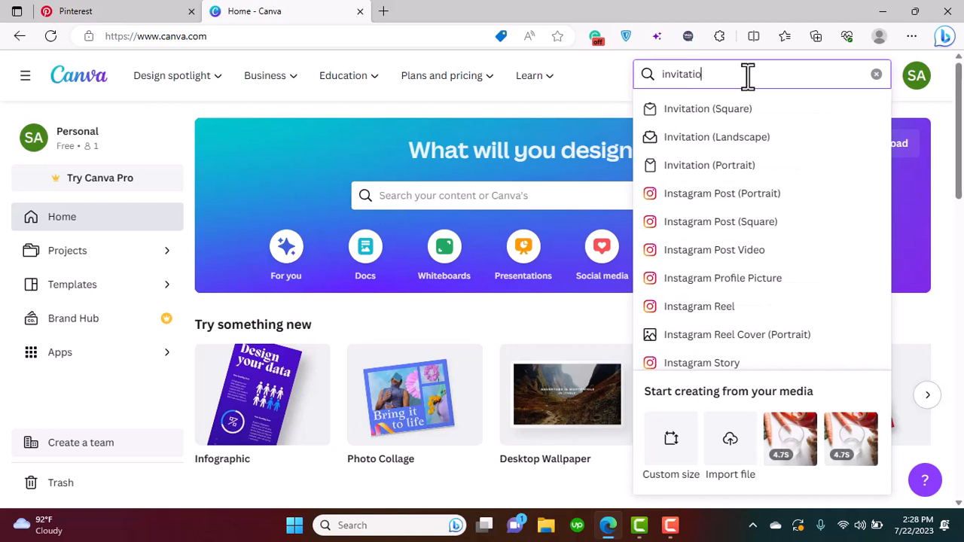
pyautogui.write('n')
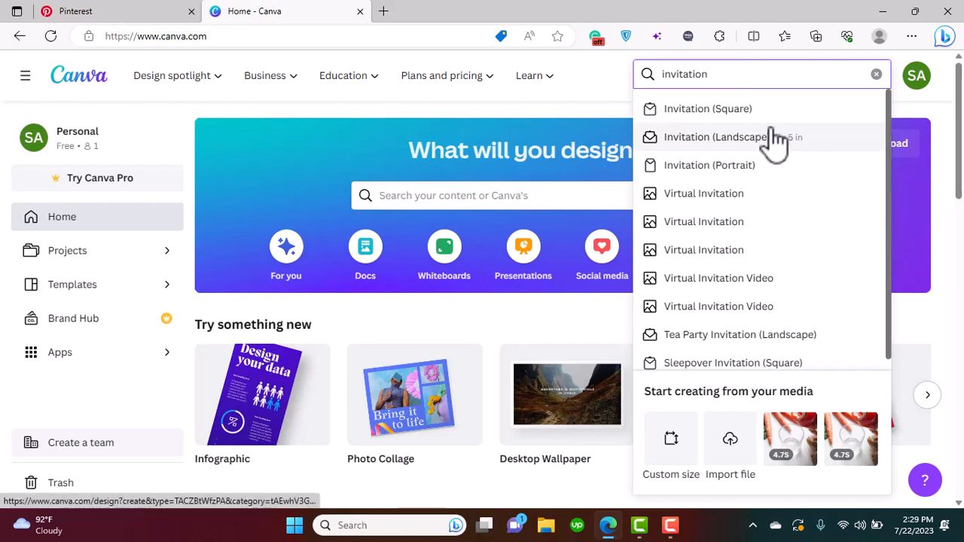
pyautogui.click(735, 173)
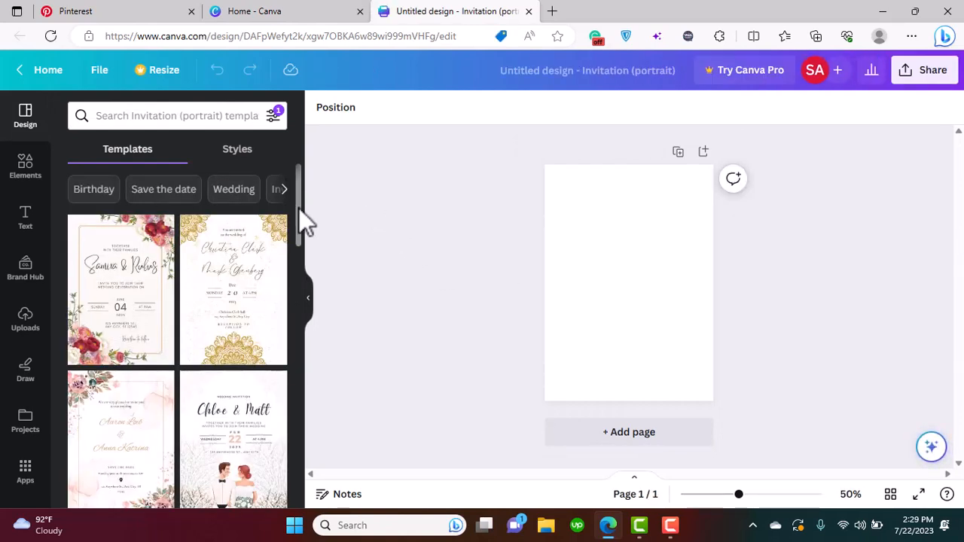
# Search the elements library for "unicorn" and show all matching graphics
pyautogui.moveTo(299, 209); pyautogui.dragTo(283, 181)
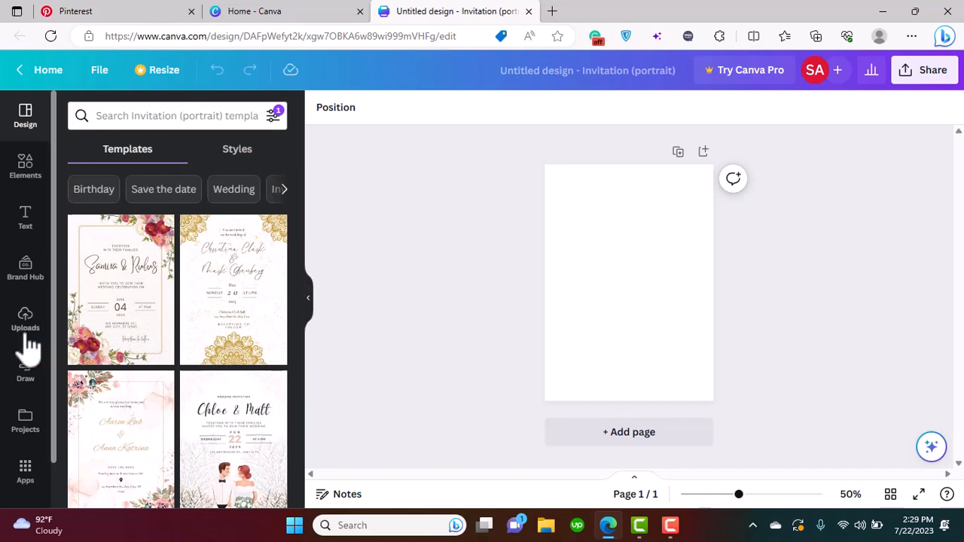
pyautogui.click(28, 170)
pyautogui.click(165, 120)
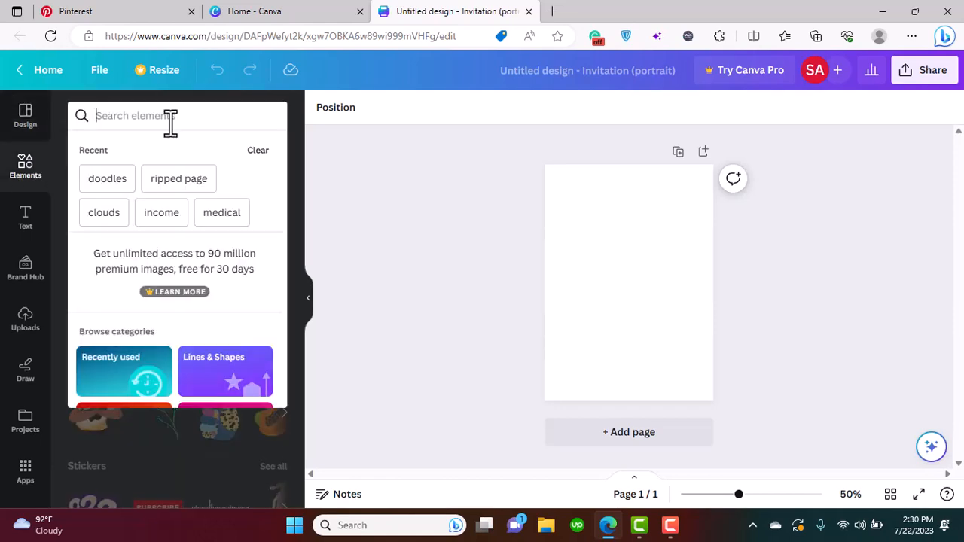
pyautogui.write('unicorn')
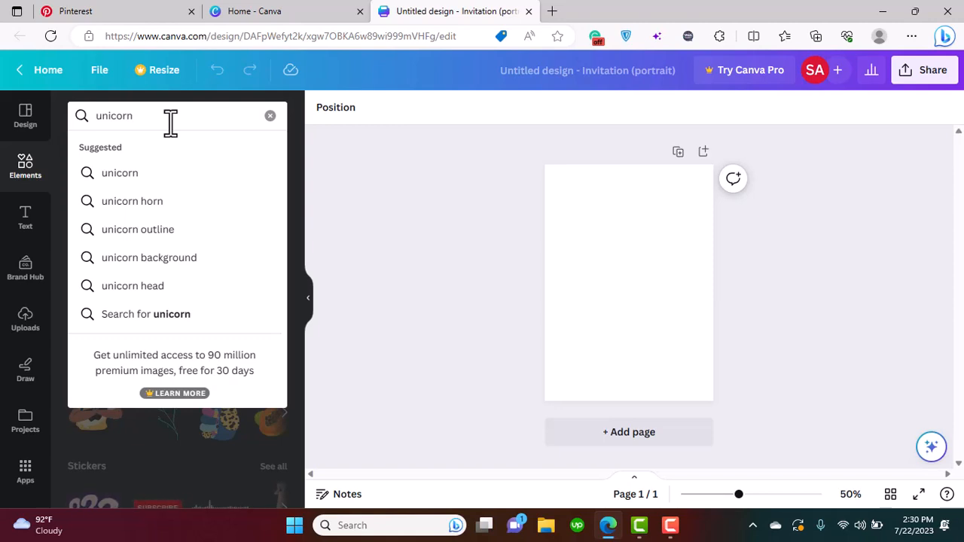
pyautogui.press('Return')
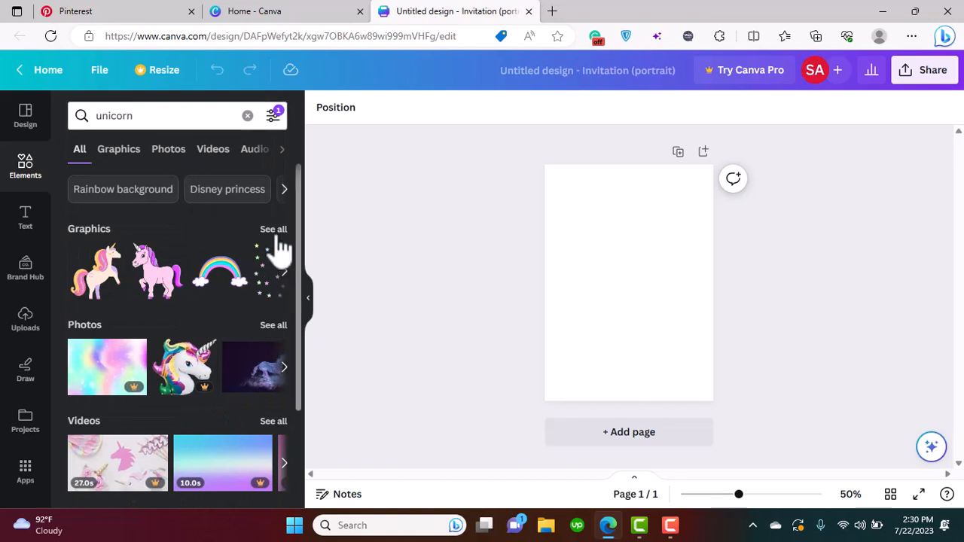
pyautogui.click(278, 236)
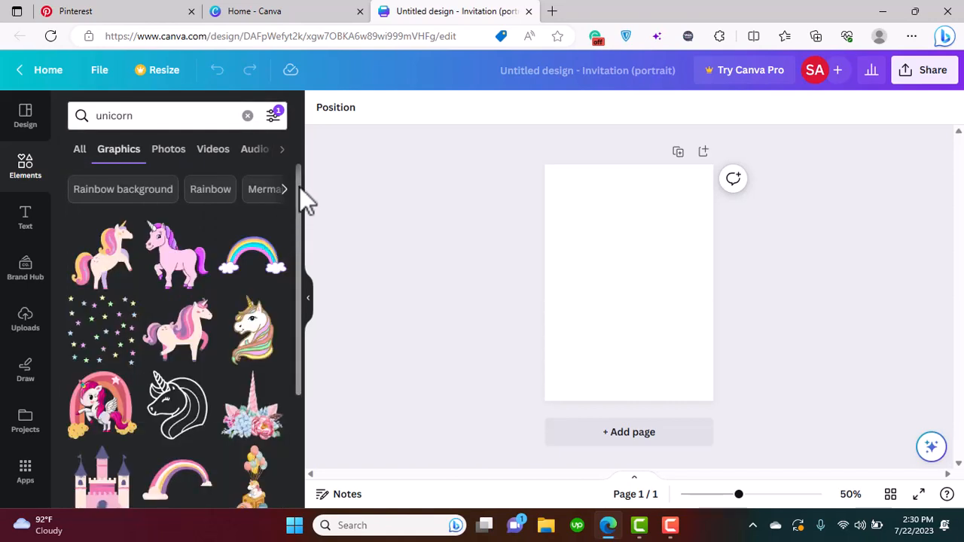
# Add the walking cream unicorn with the pink and purple mane, enlarge it and position it around the middle of the page
pyautogui.scroll(-3, 300, 199)
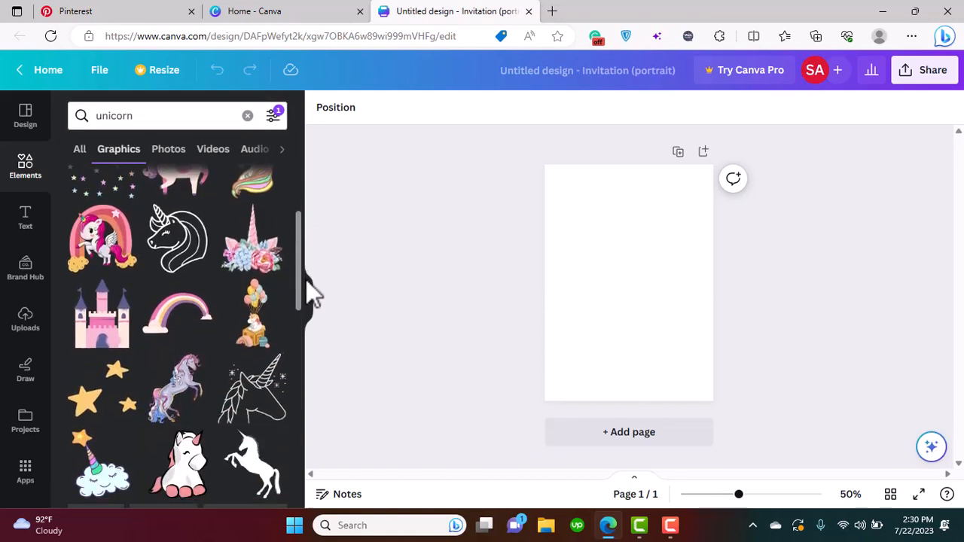
pyautogui.moveTo(306, 280); pyautogui.dragTo(284, 201)
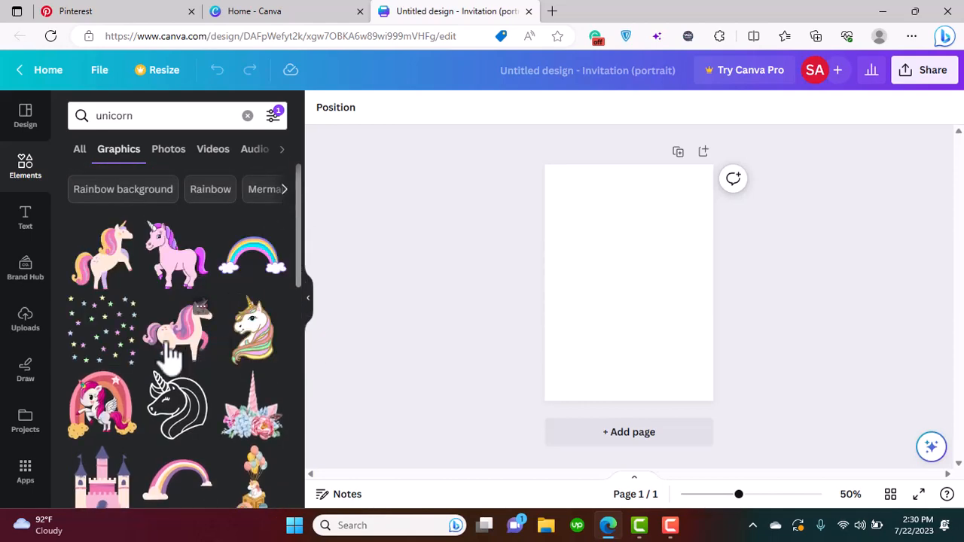
pyautogui.click(172, 354)
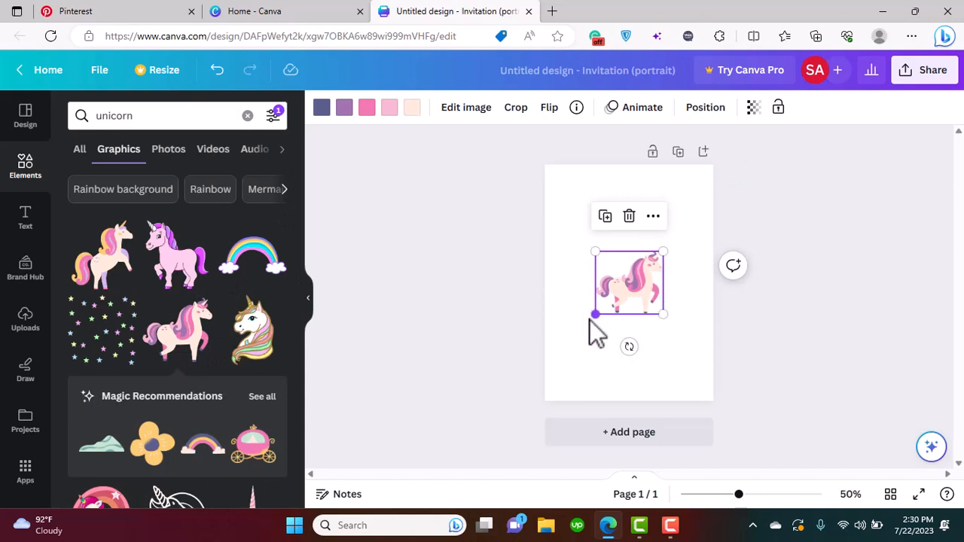
pyautogui.moveTo(589, 315); pyautogui.dragTo(577, 387)
pyautogui.moveTo(603, 336)
pyautogui.mouseDown()
pyautogui.moveTo(616, 344)
pyautogui.moveTo(615, 325)
pyautogui.mouseUp()
# Try the blue, purple, pink, light pink and cream document colors as the page background, ending with white
pyautogui.click(674, 200)
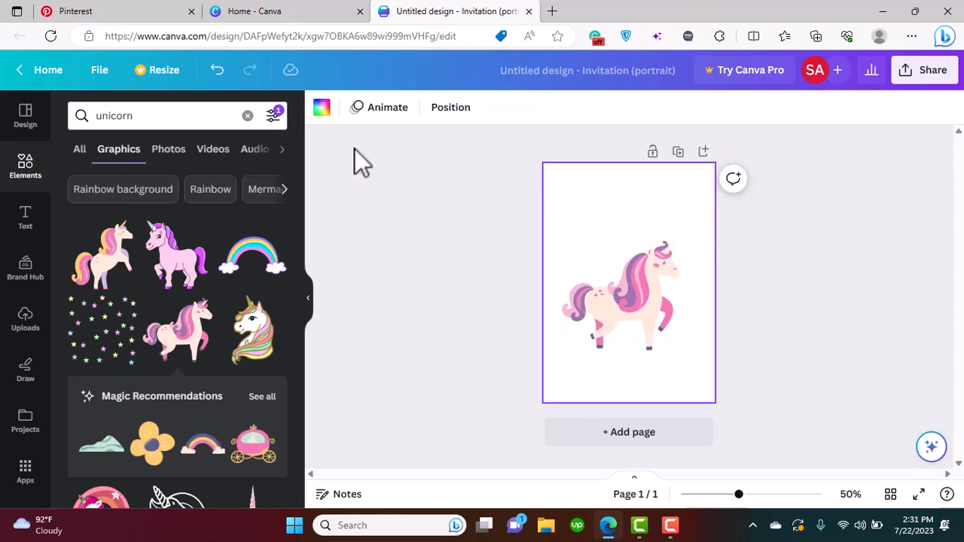
pyautogui.click(321, 107)
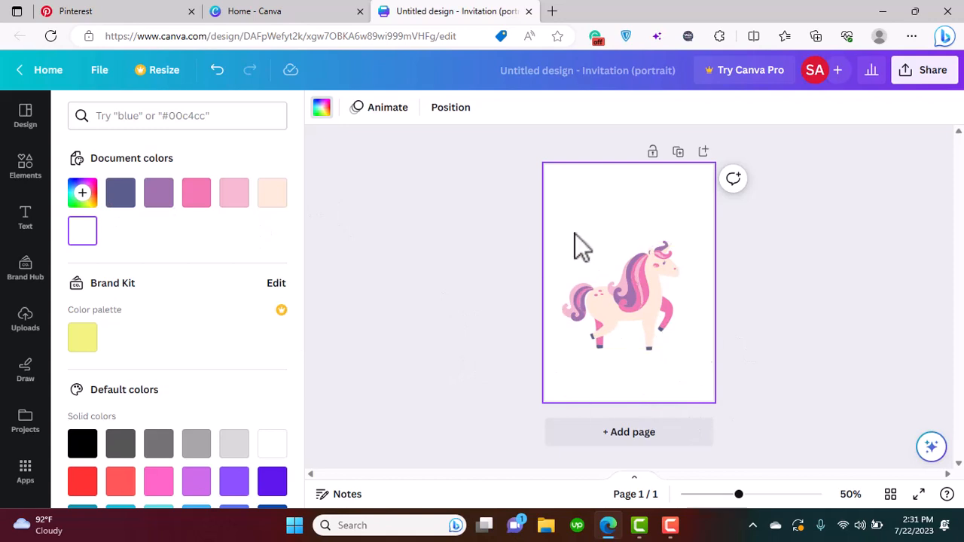
pyautogui.click(121, 198)
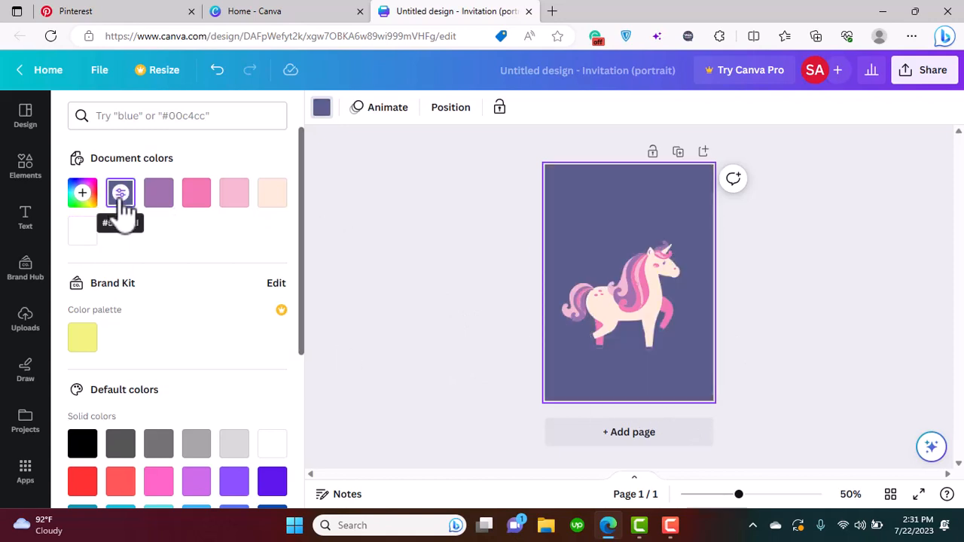
pyautogui.click(158, 197)
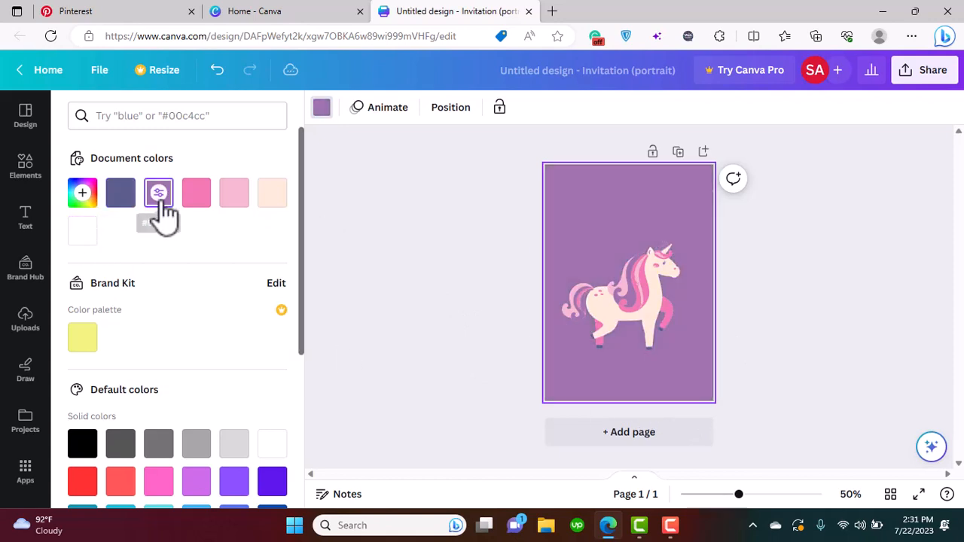
pyautogui.click(209, 214)
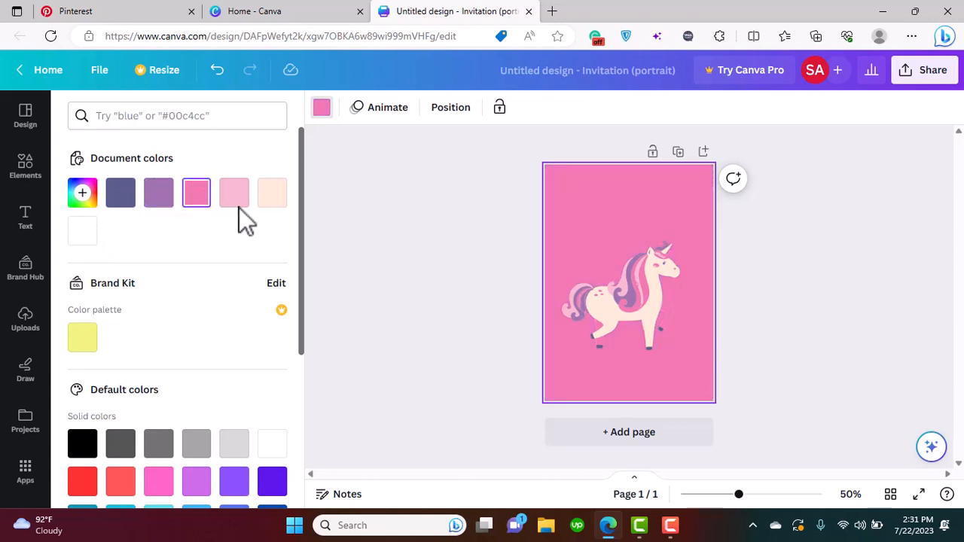
pyautogui.click(241, 217)
pyautogui.click(275, 198)
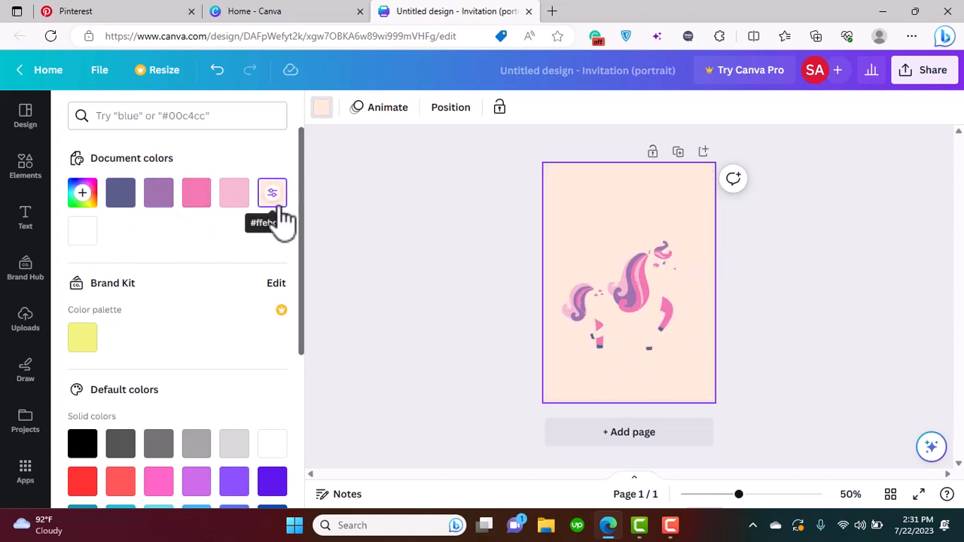
pyautogui.click(82, 197)
pyautogui.click(82, 203)
pyautogui.click(84, 238)
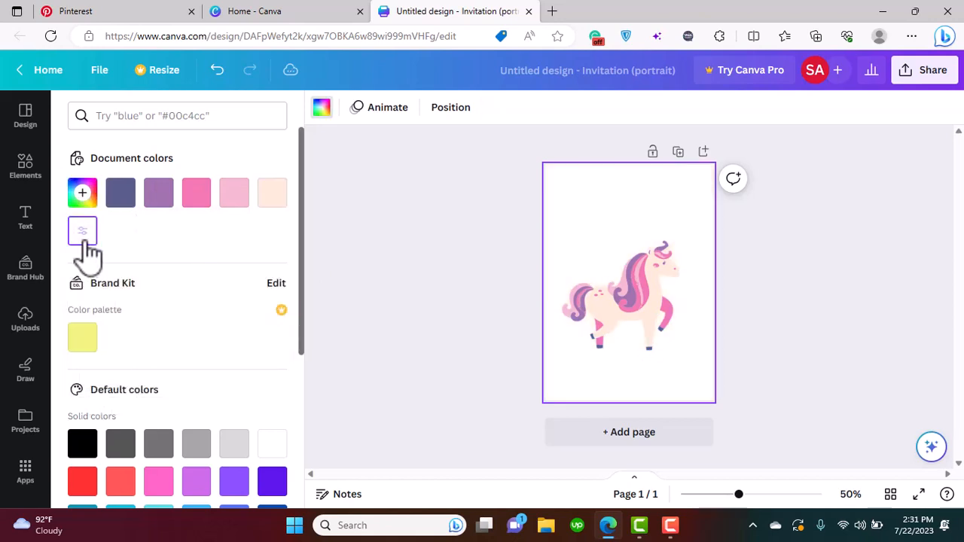
# Set the page background to the custom dark magenta solid color #641944
pyautogui.click(83, 202)
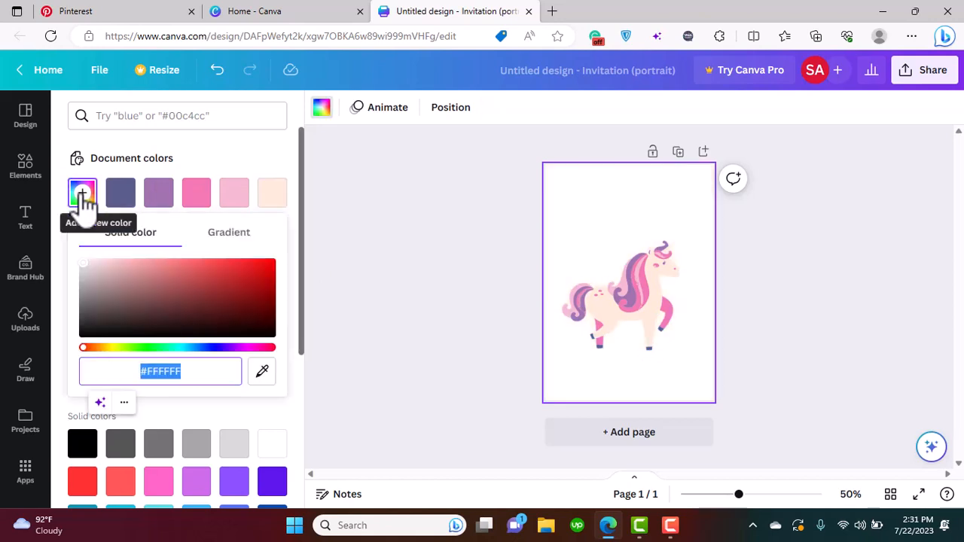
pyautogui.click(253, 348)
pyautogui.click(223, 279)
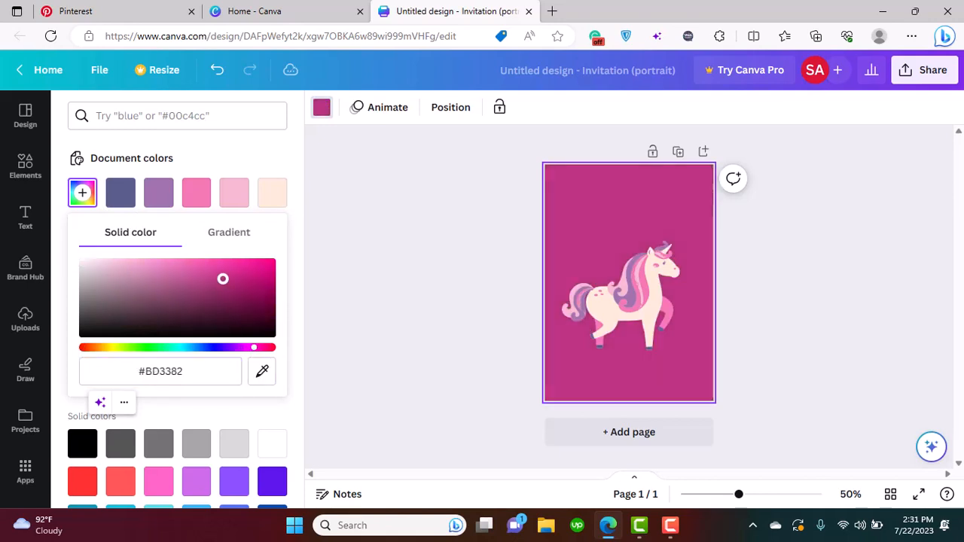
pyautogui.moveTo(223, 279); pyautogui.dragTo(226, 307)
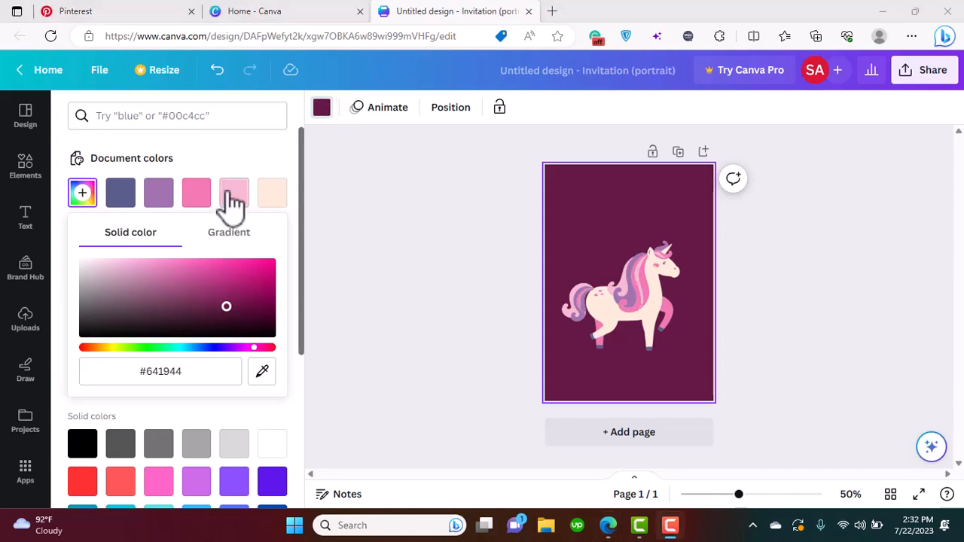
# Search the elements library for "clouds" and show all matching graphics
pyautogui.click(27, 167)
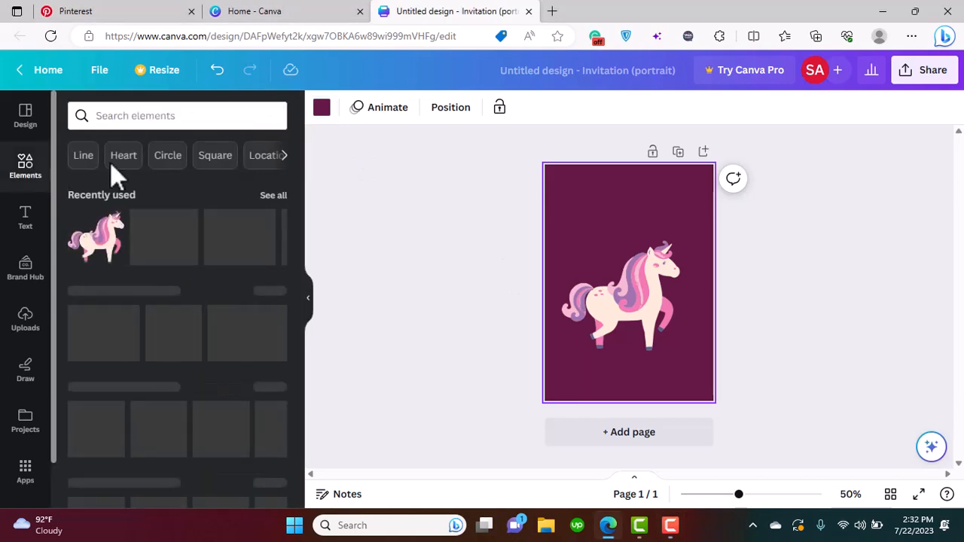
pyautogui.click(134, 117)
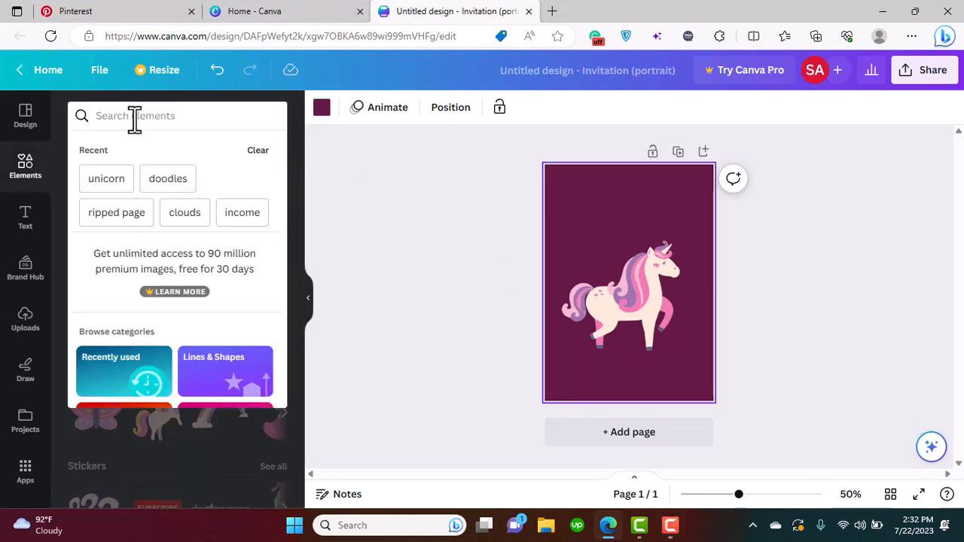
pyautogui.write('c')
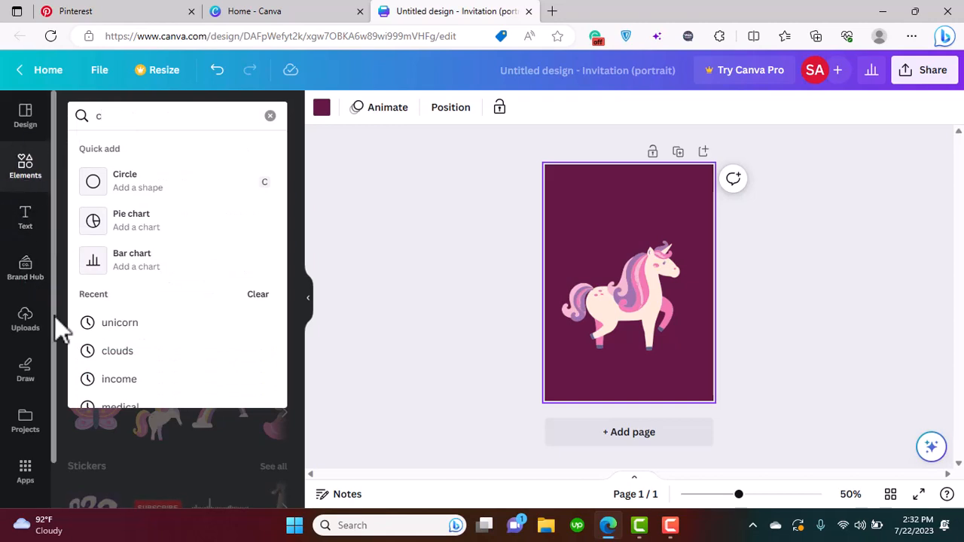
pyautogui.write('louds')
pyautogui.press('Return')
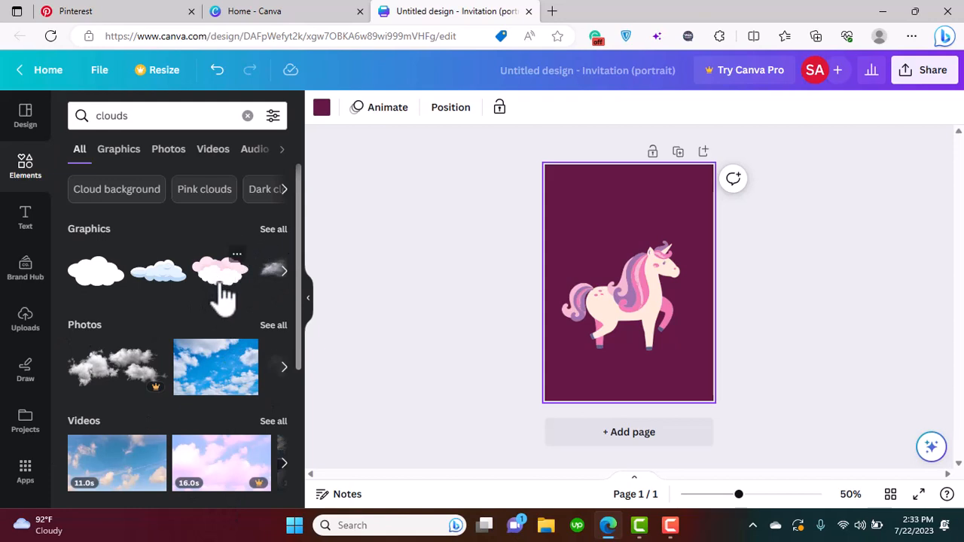
pyautogui.click(273, 229)
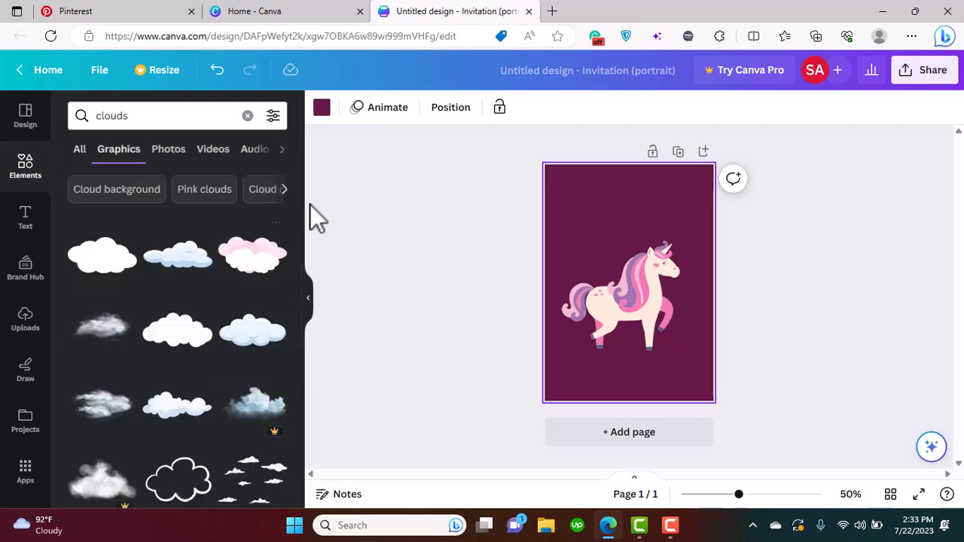
# Add the pink-and-white cloud graphic, enlarge it beyond the page width and place it across the page's lower edge
pyautogui.click(256, 275)
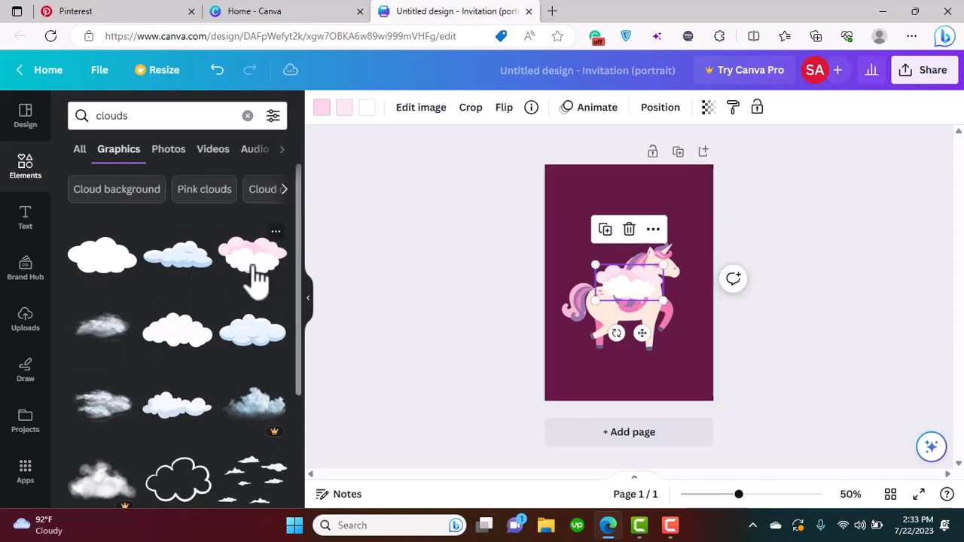
pyautogui.moveTo(664, 279); pyautogui.dragTo(749, 284)
pyautogui.moveTo(645, 391); pyautogui.dragTo(626, 439)
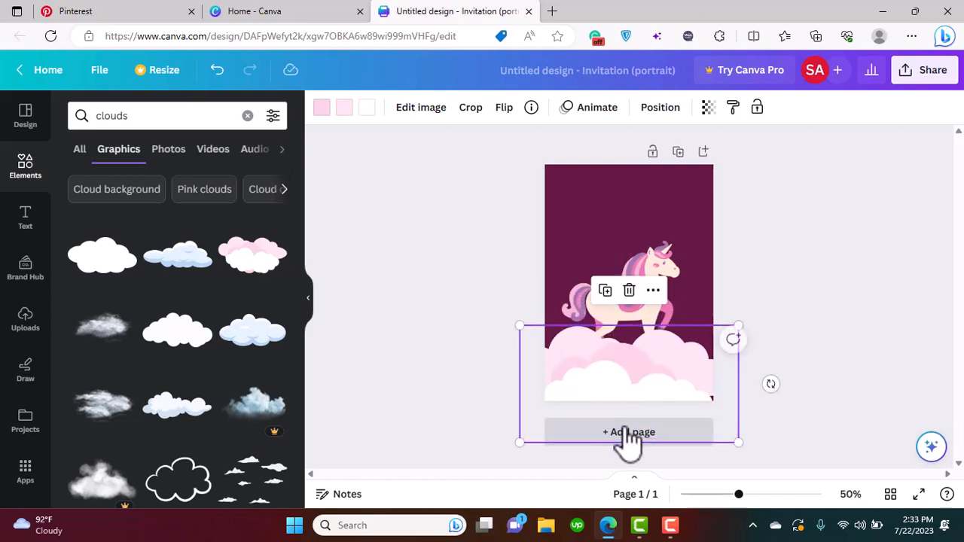
# Send the cloud graphic one layer backward so that it sits behind the unicorn
pyautogui.click(652, 290)
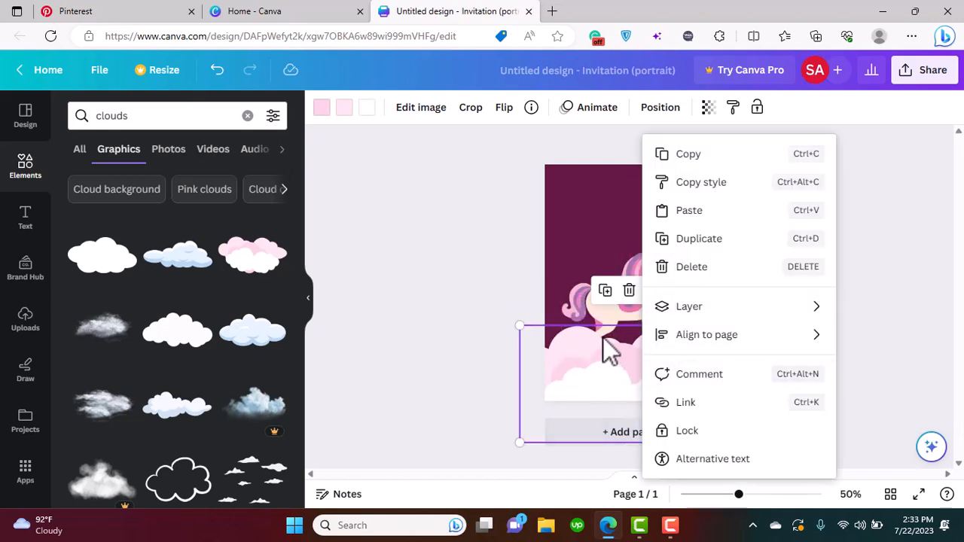
pyautogui.click(515, 299)
pyautogui.click(605, 381)
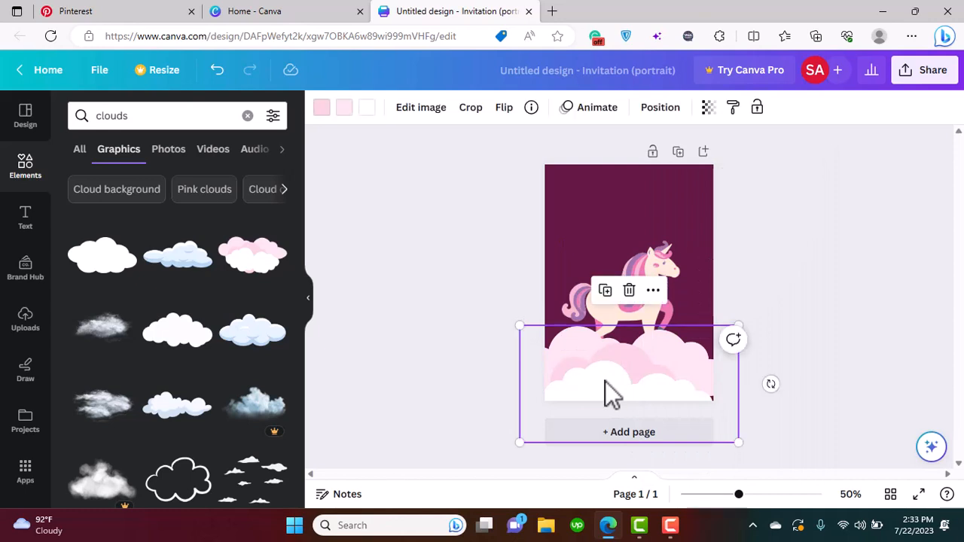
pyautogui.click(653, 291)
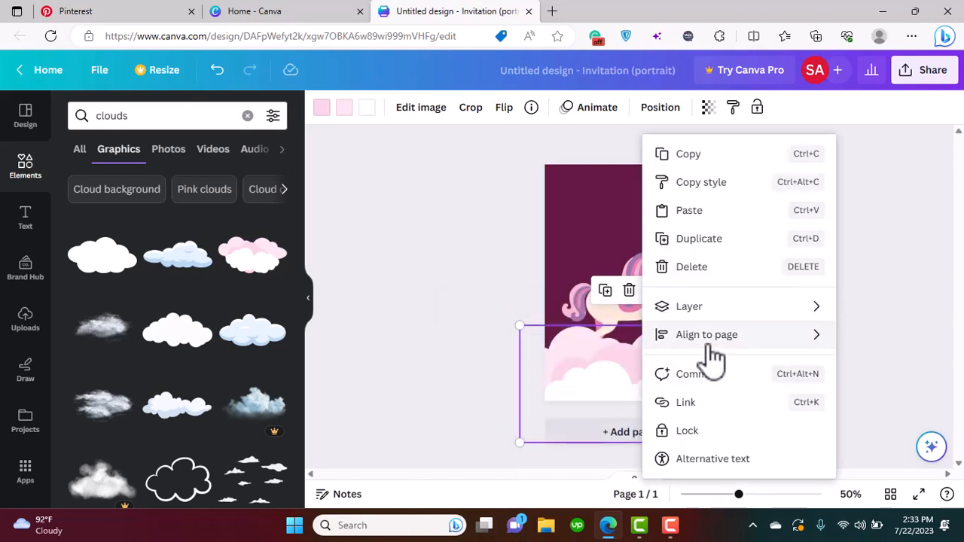
pyautogui.moveTo(699, 322)
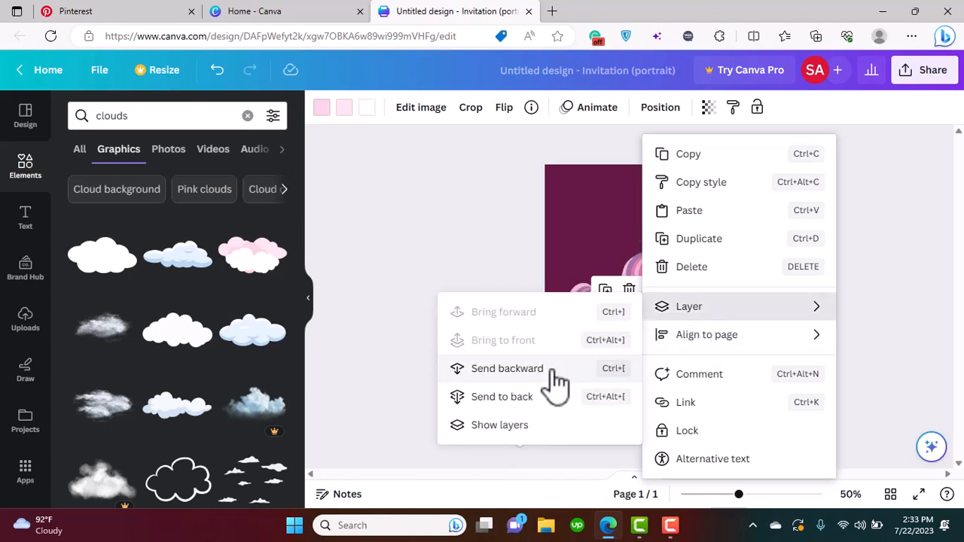
pyautogui.click(507, 369)
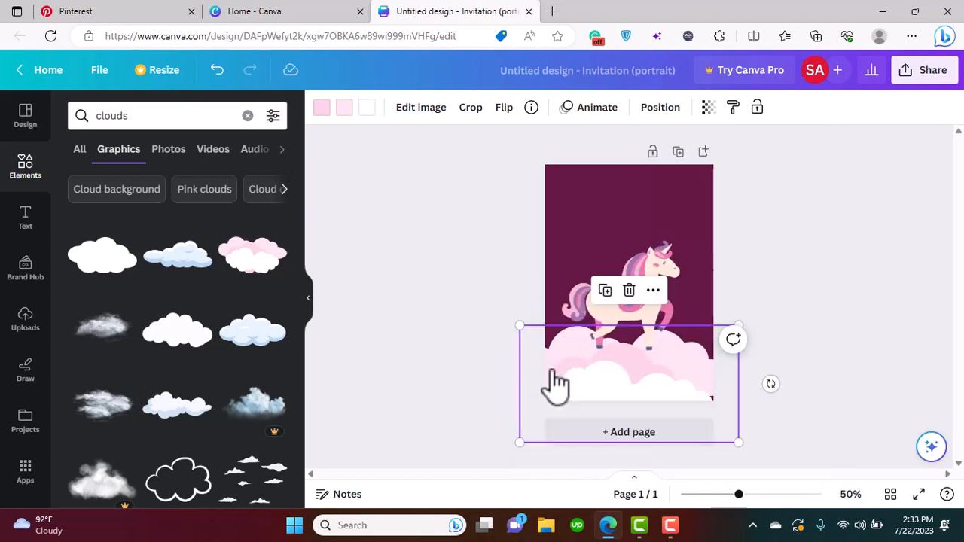
# Search the graphics for "shadow", add the soft oval shadow and place it beneath the unicorn's hooves
pyautogui.click(657, 347)
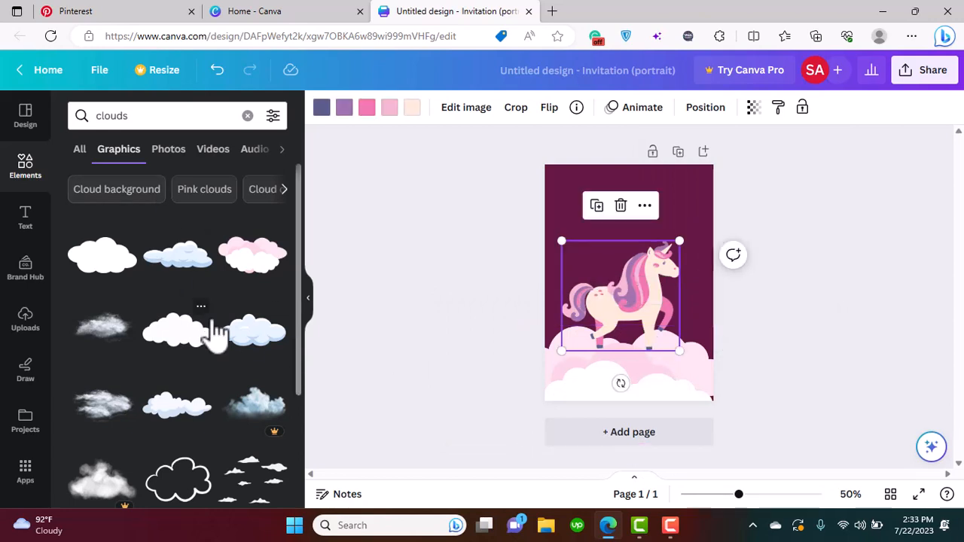
pyautogui.click(185, 114)
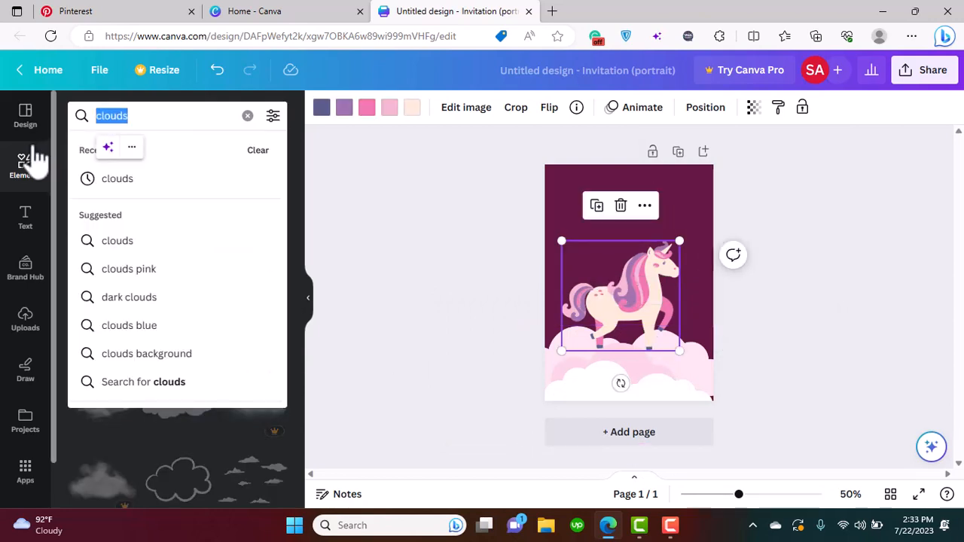
pyautogui.write('shadow')
pyautogui.press('Return')
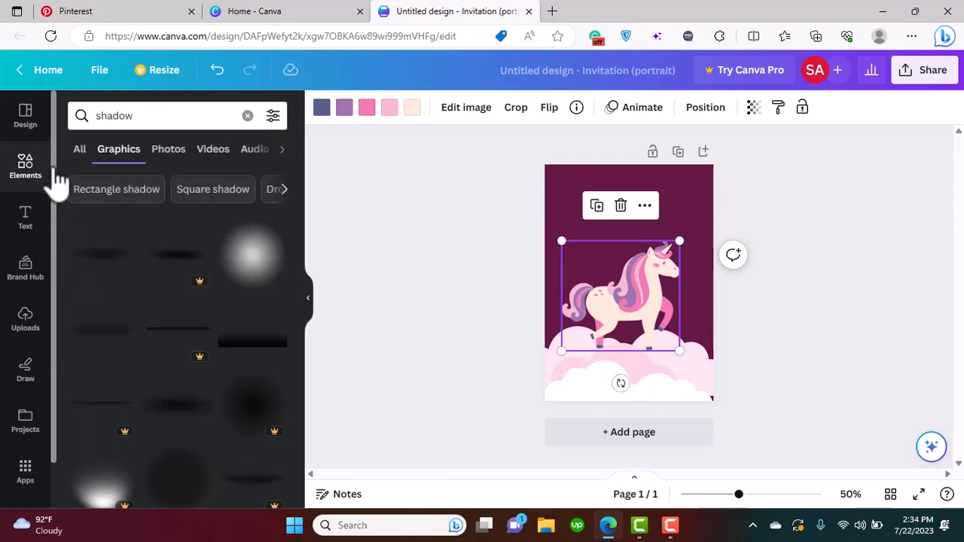
pyautogui.click(102, 260)
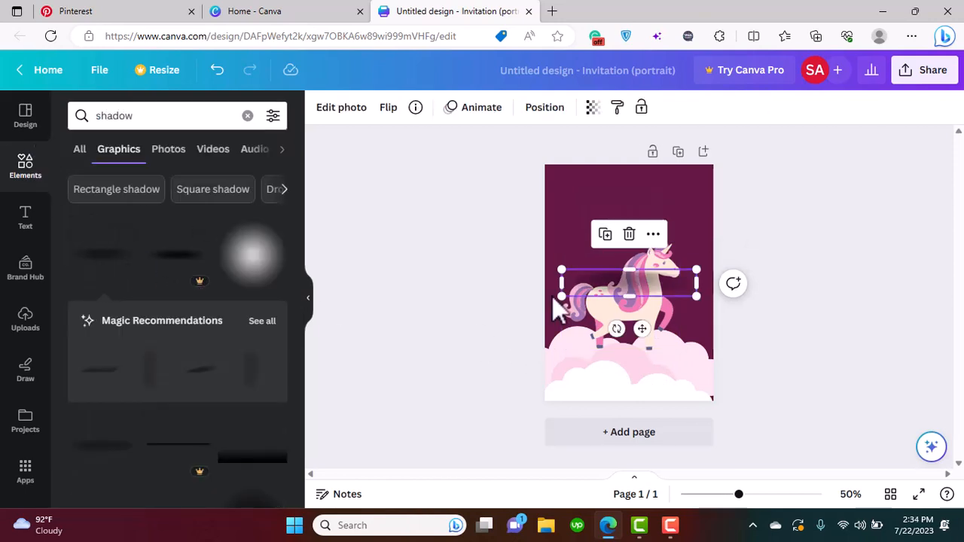
pyautogui.moveTo(638, 287); pyautogui.dragTo(633, 343)
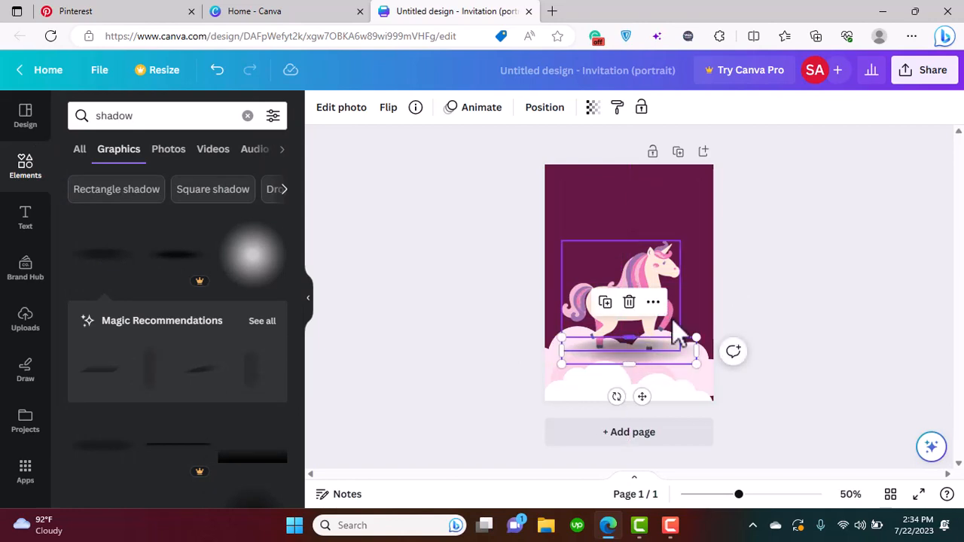
# Send the shadow one layer backward so that it lies behind the unicorn
pyautogui.rightClick(644, 324)
pyautogui.moveTo(701, 314)
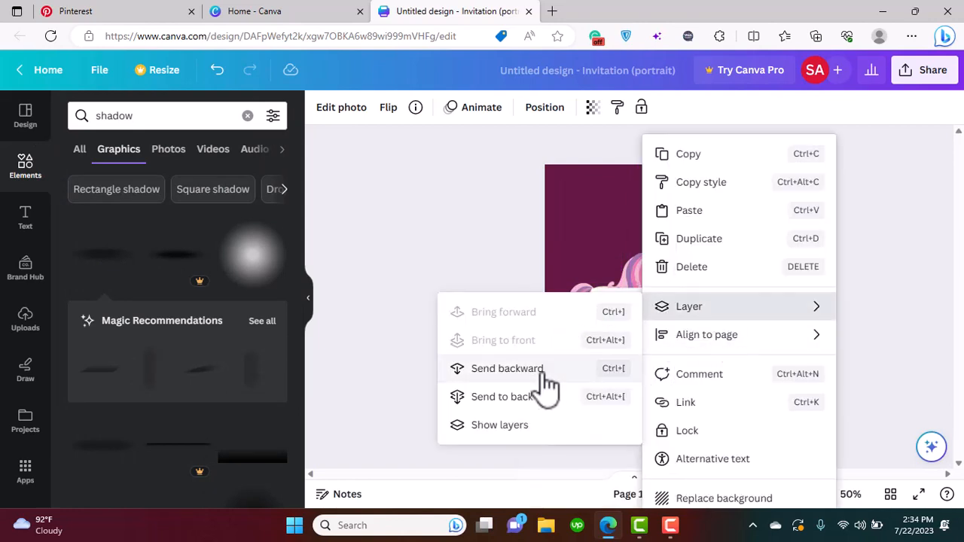
pyautogui.click(531, 376)
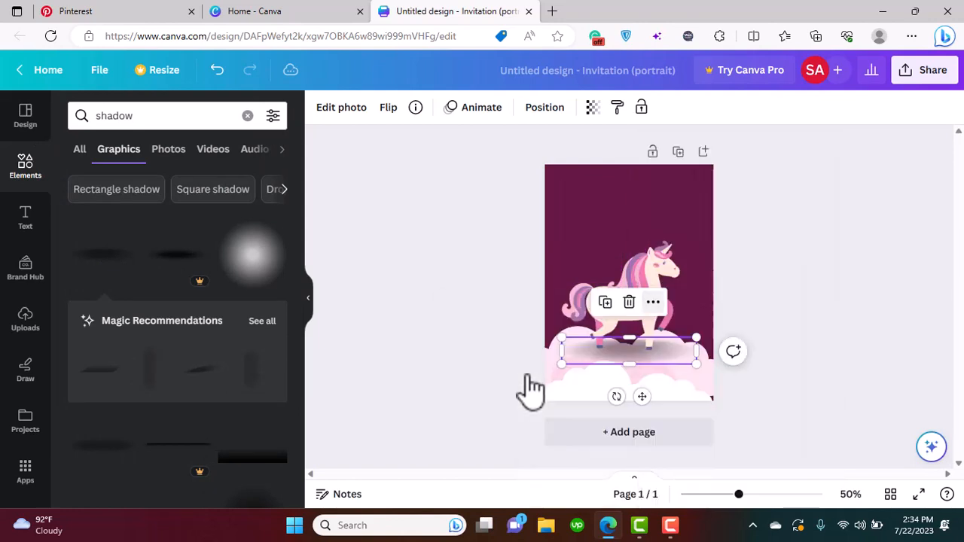
pyautogui.click(422, 351)
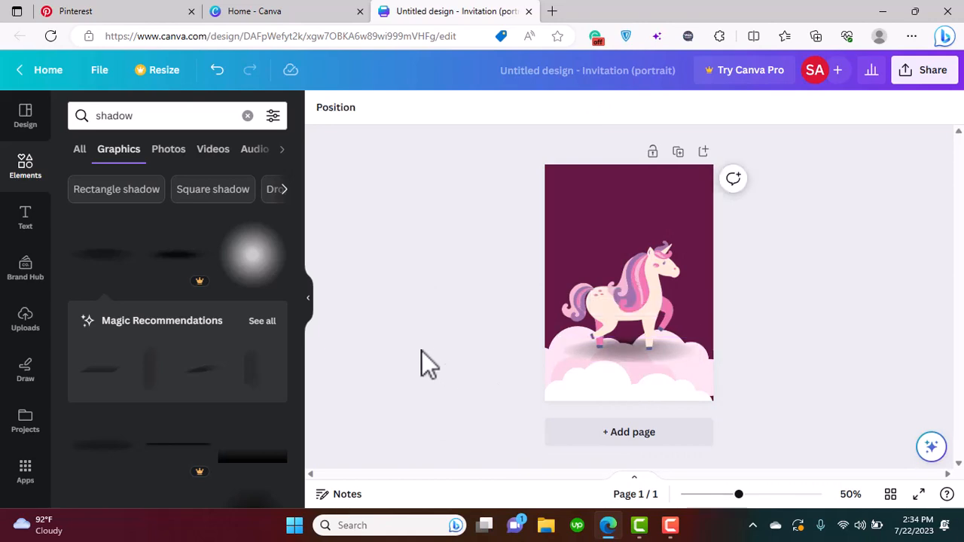
# Set the transparency of the shadow under the unicorn to 60
pyautogui.click(634, 363)
pyautogui.click(593, 107)
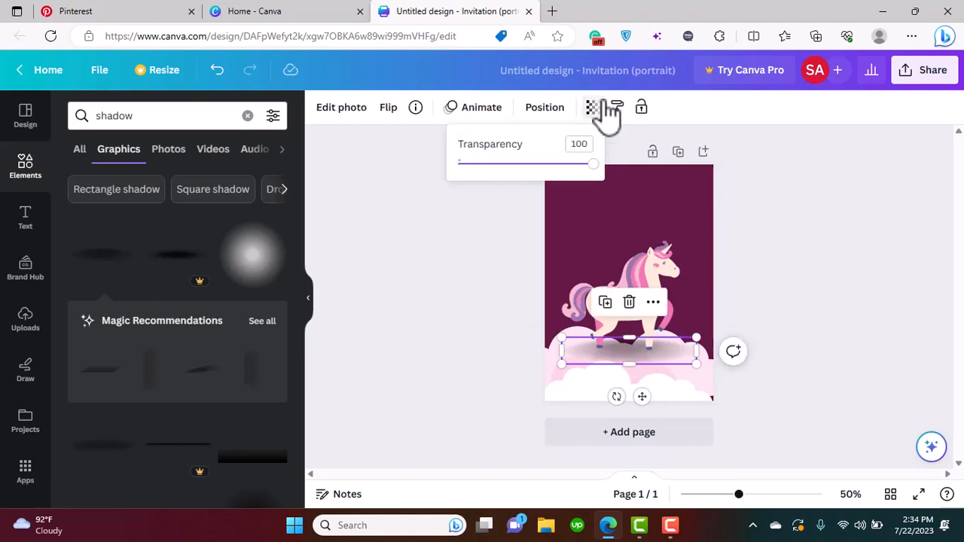
pyautogui.moveTo(590, 168); pyautogui.dragTo(543, 180)
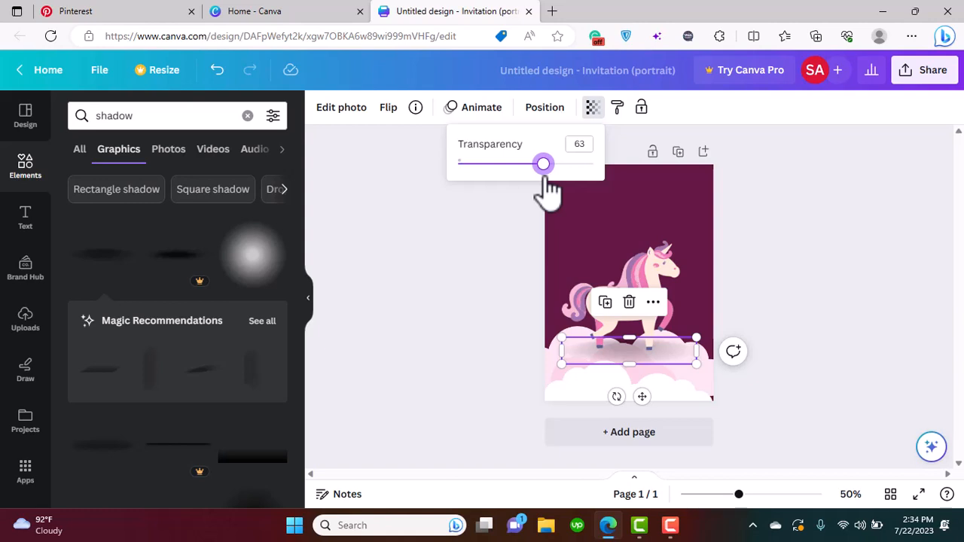
pyautogui.moveTo(544, 181)
pyautogui.mouseDown()
pyautogui.moveTo(530, 180)
pyautogui.moveTo(540, 180)
pyautogui.mouseUp()
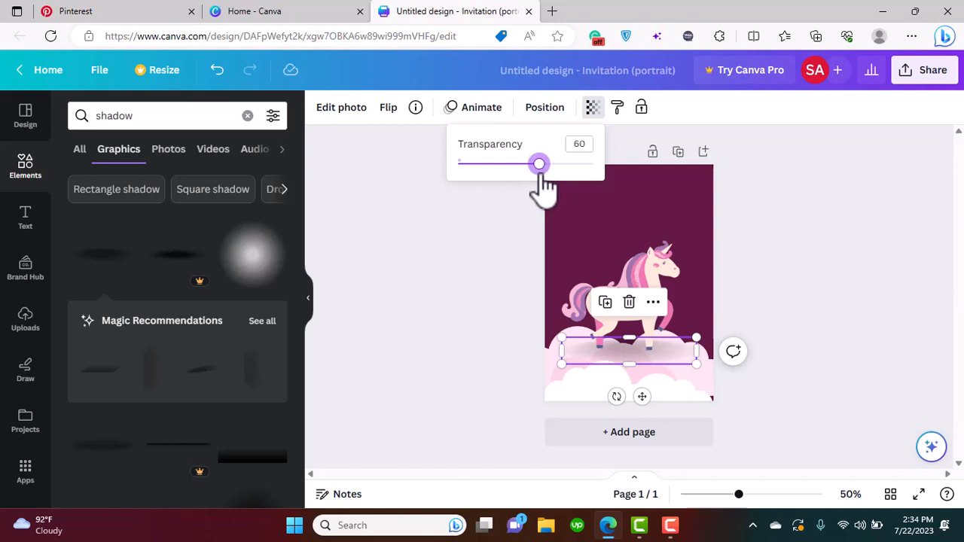
pyautogui.click(514, 257)
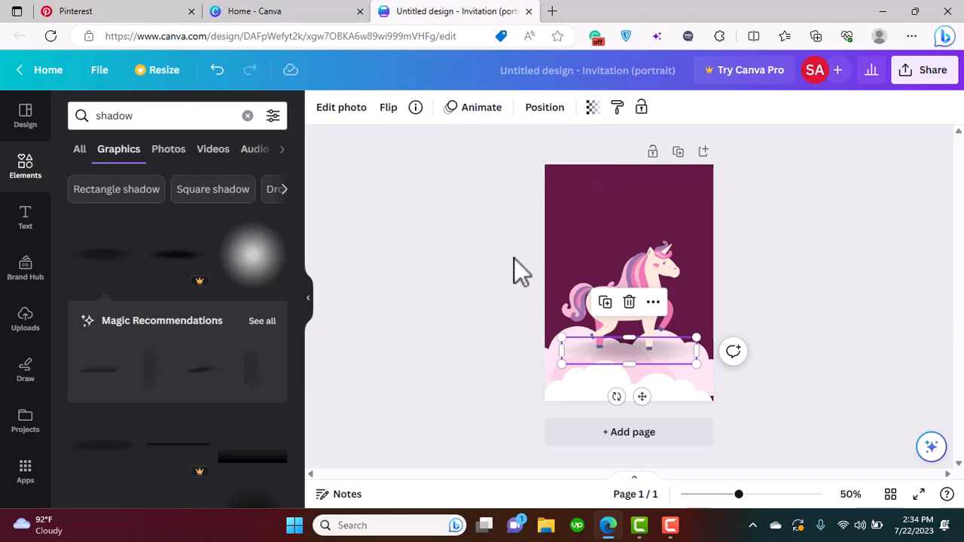
pyautogui.click(514, 257)
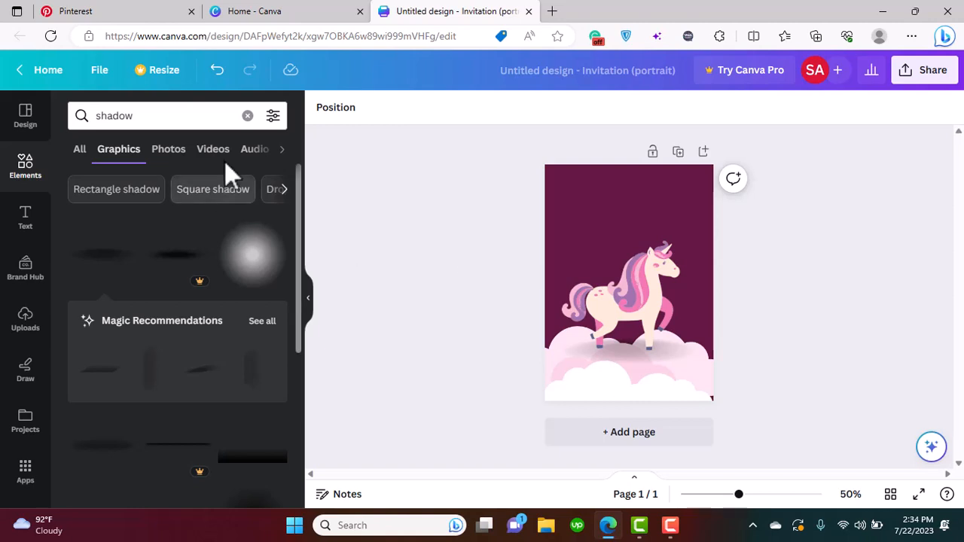
# Search the elements library for "balloons" and browse all matching graphics
pyautogui.click(249, 117)
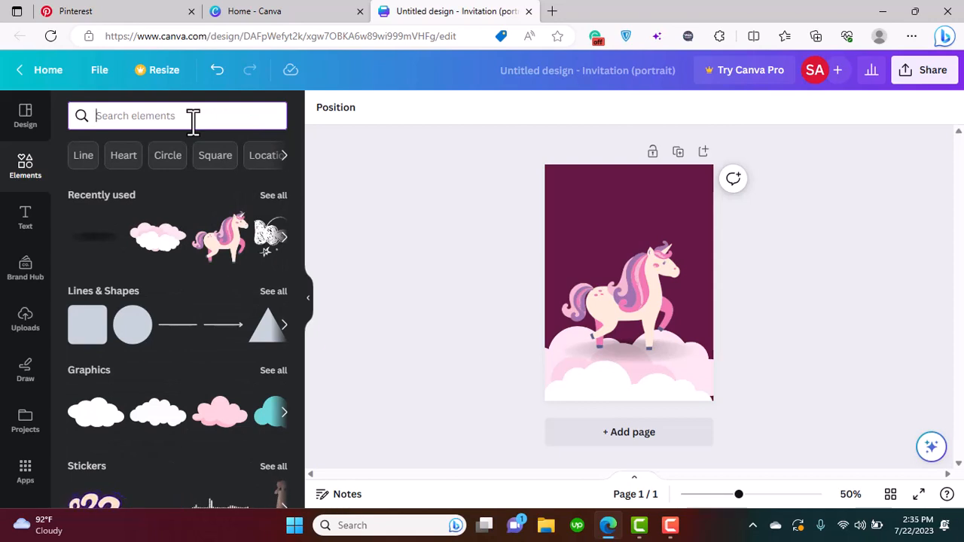
pyautogui.write('bal')
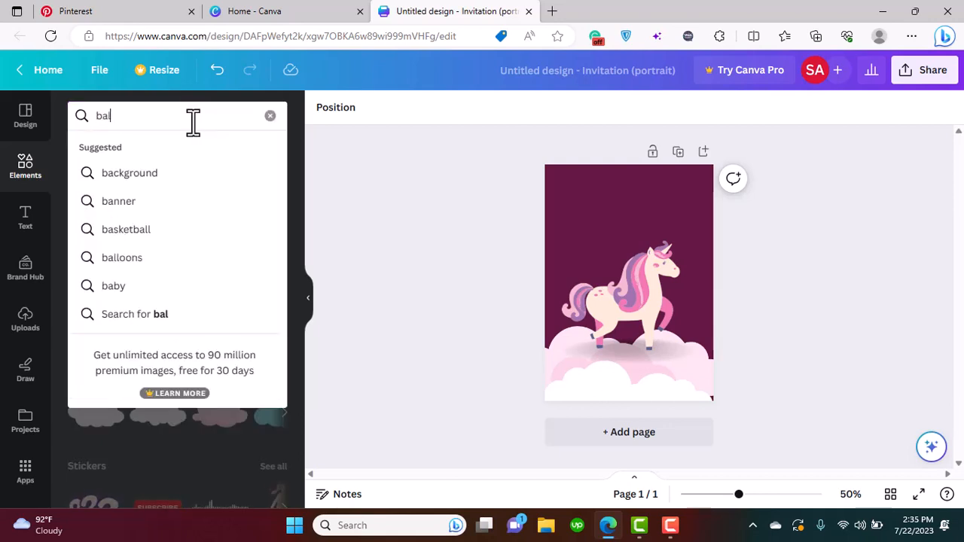
pyautogui.write('loons')
pyautogui.press('Return')
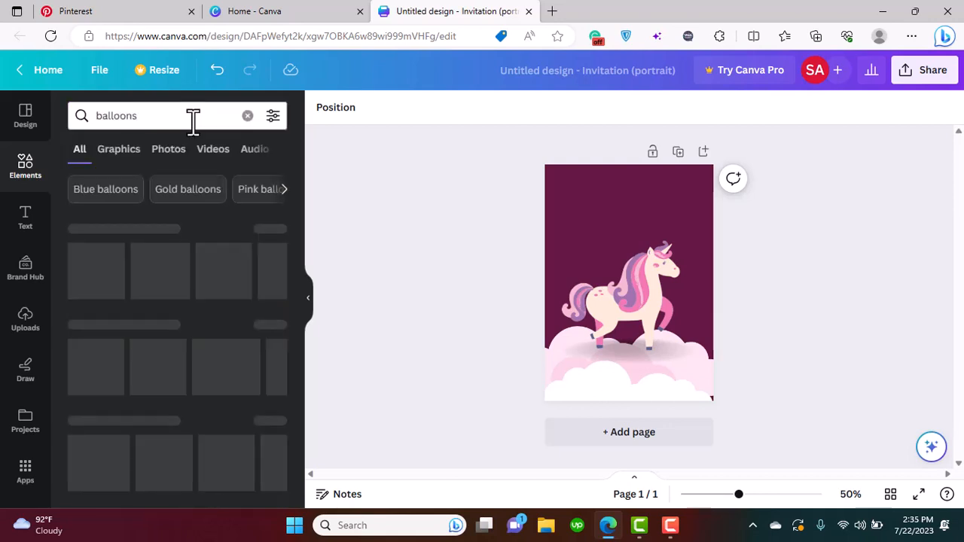
pyautogui.click(275, 233)
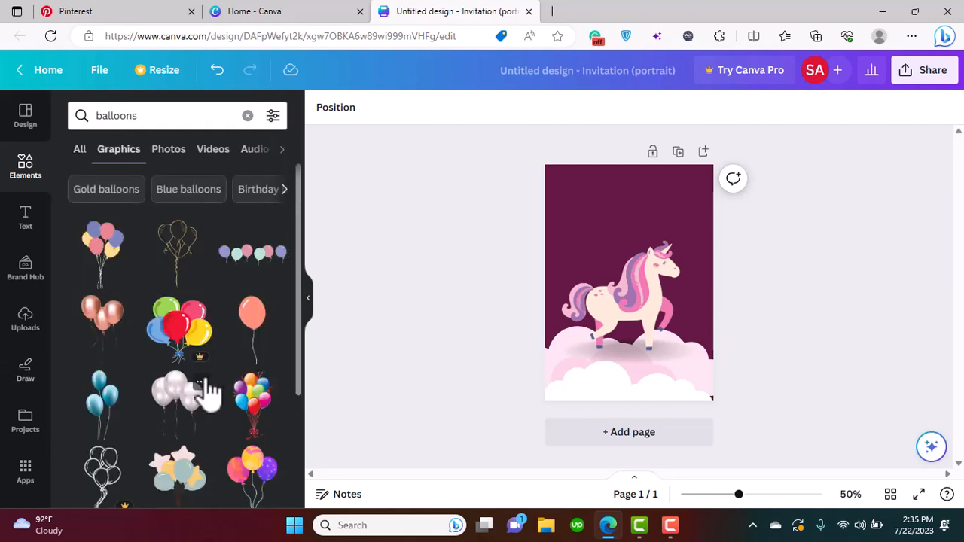
pyautogui.scroll(-5, 302, 280)
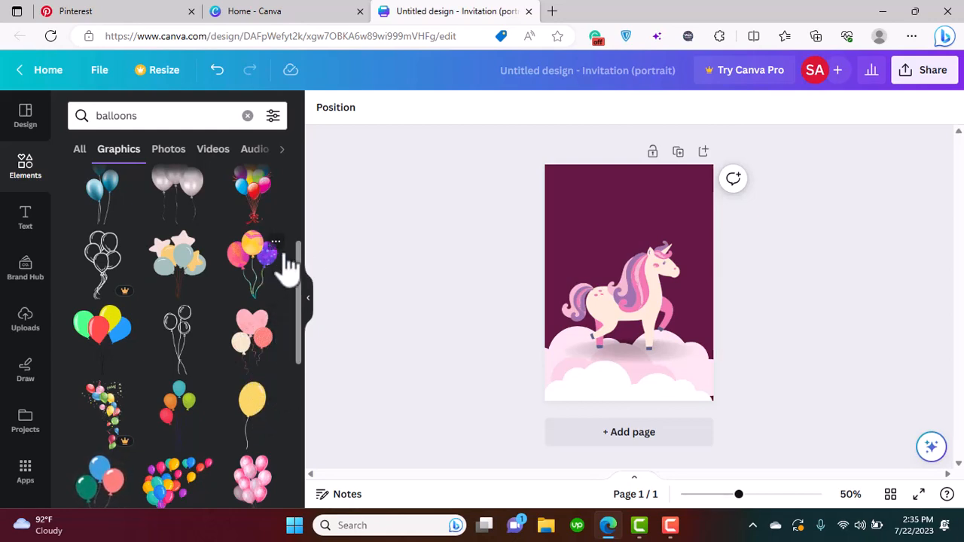
pyautogui.moveTo(301, 264); pyautogui.dragTo(311, 193)
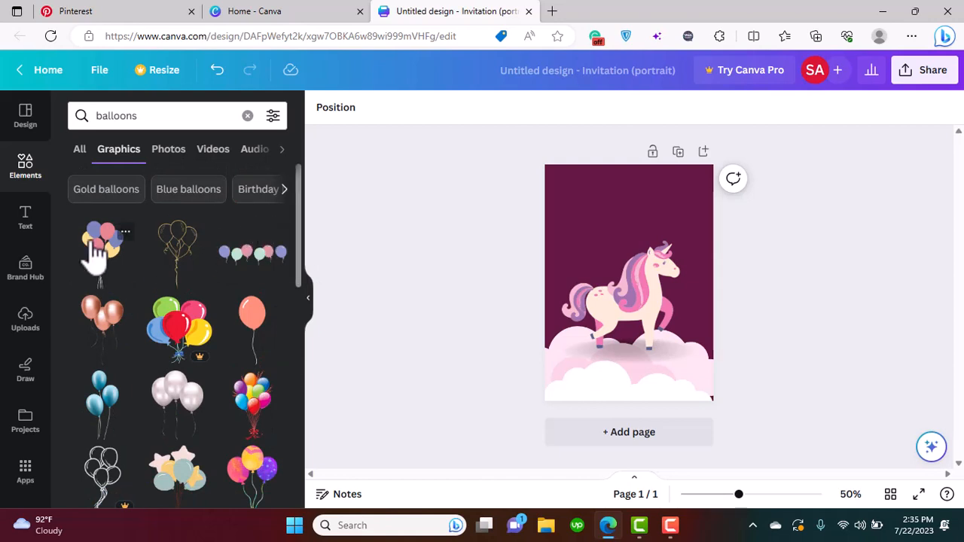
pyautogui.moveTo(96, 252); pyautogui.dragTo(562, 303)
pyautogui.moveTo(626, 256); pyautogui.dragTo(698, 187)
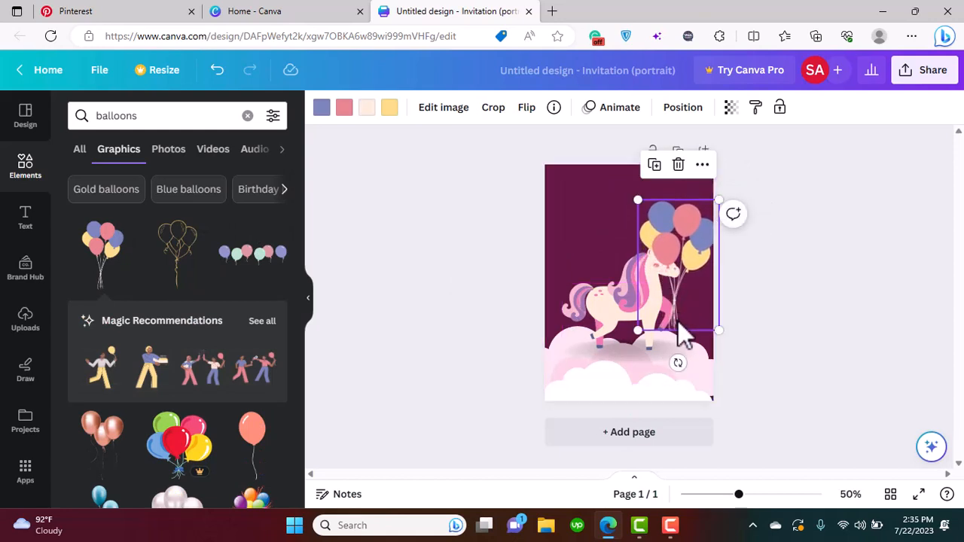
pyautogui.moveTo(678, 320); pyautogui.dragTo(670, 323)
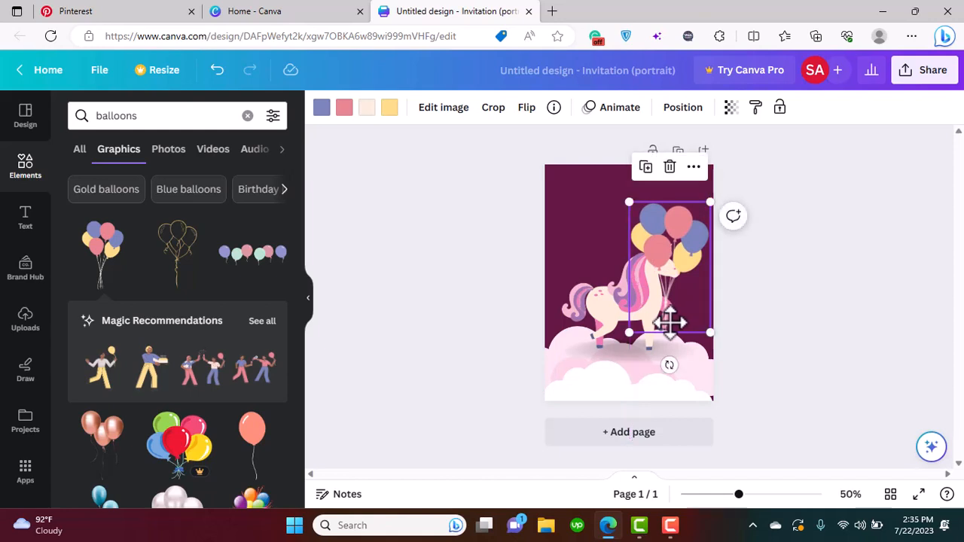
pyautogui.click(670, 167)
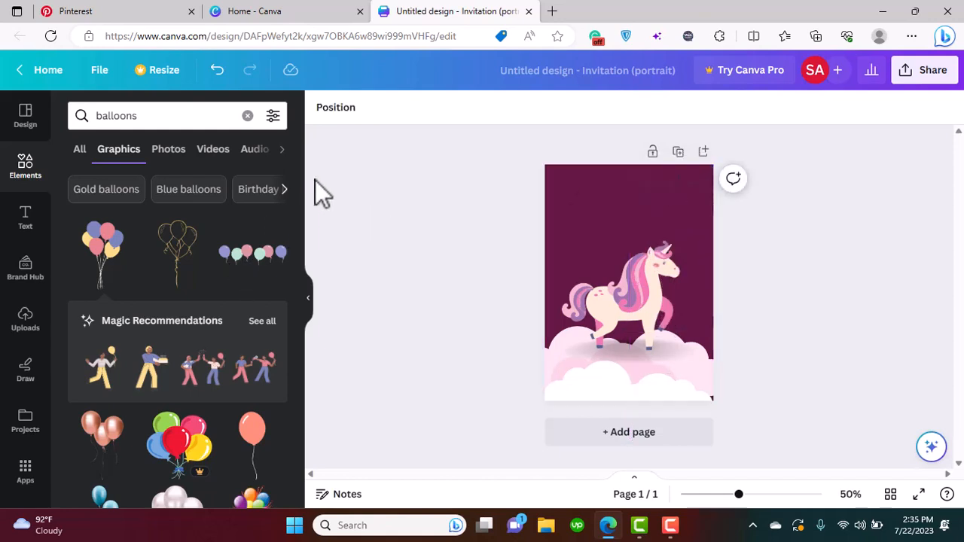
# Add the blue, pink and yellow balloon bunch, enlarge it to nearly the page's upper edge and align its strings with the unicorn's raised front hoof
pyautogui.click(102, 249)
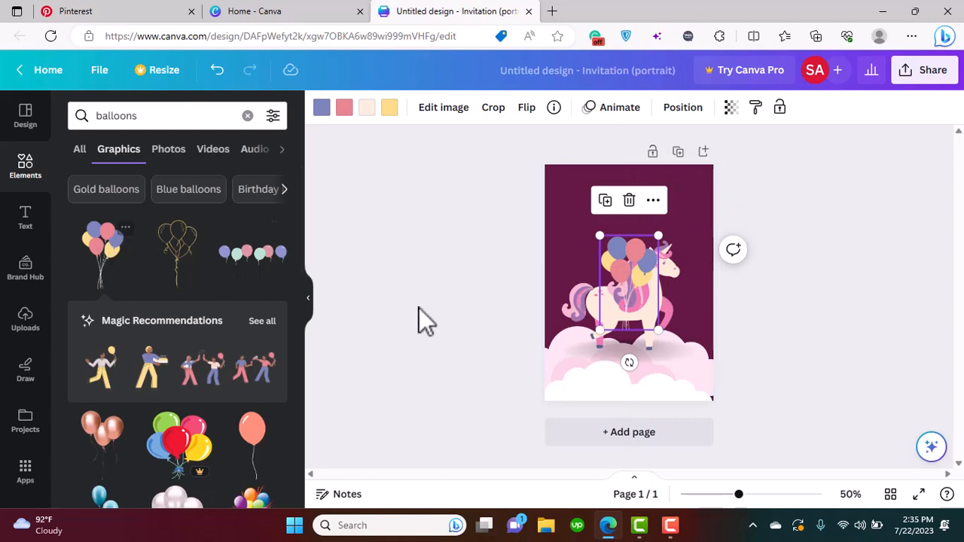
pyautogui.moveTo(619, 290); pyautogui.dragTo(657, 290)
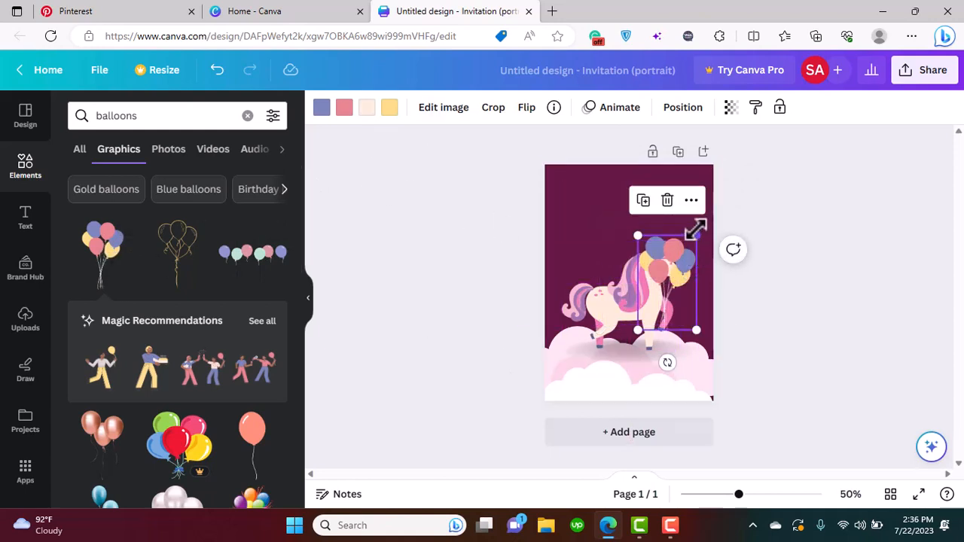
pyautogui.moveTo(696, 234); pyautogui.dragTo(693, 207)
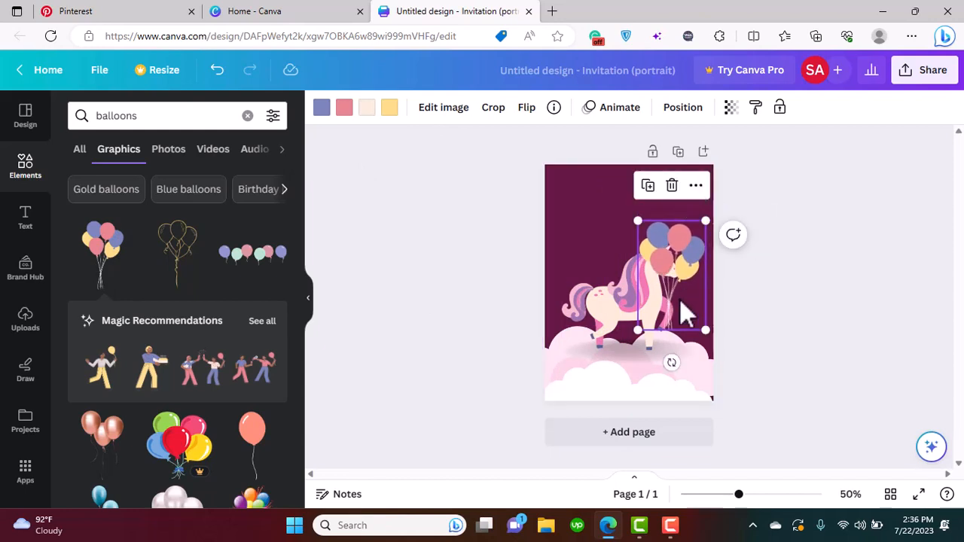
pyautogui.moveTo(680, 299); pyautogui.dragTo(676, 298)
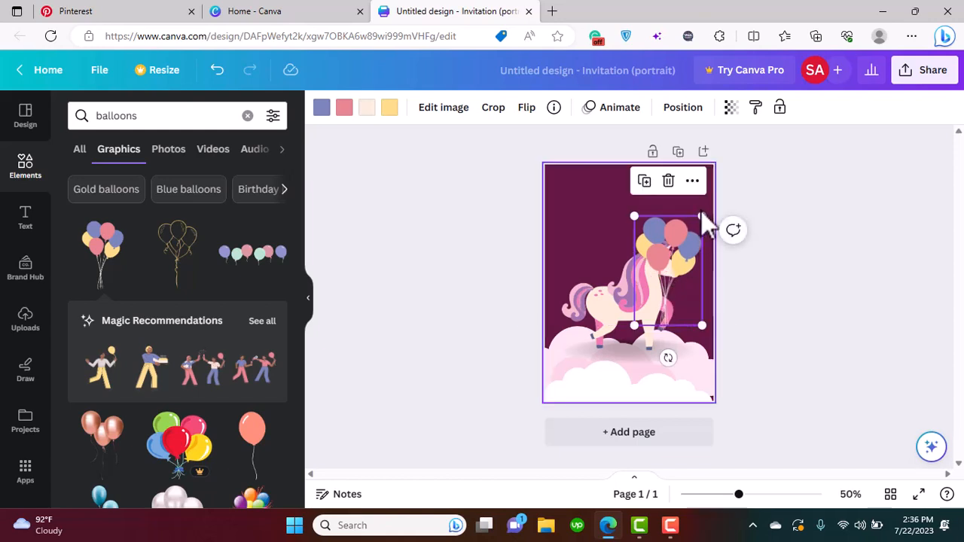
pyautogui.moveTo(702, 217); pyautogui.dragTo(711, 165)
pyautogui.moveTo(692, 296)
pyautogui.mouseDown()
pyautogui.moveTo(683, 287)
pyautogui.moveTo(681, 294)
pyautogui.mouseUp()
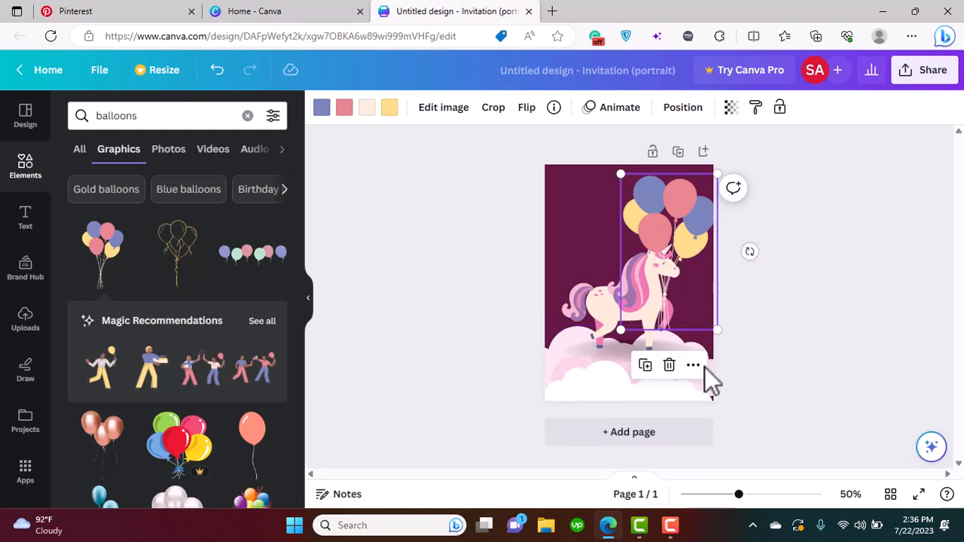
pyautogui.click(794, 262)
# Duplicate the unicorn exactly over the original and crop the copy to its upper half, down to mid-body
pyautogui.click(602, 317)
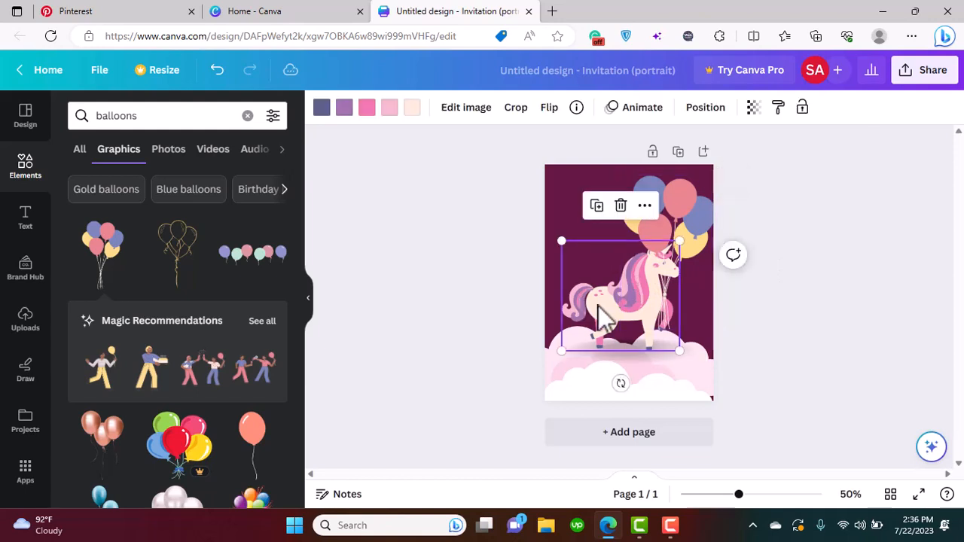
pyautogui.click(599, 207)
pyautogui.moveTo(634, 288); pyautogui.dragTo(626, 283)
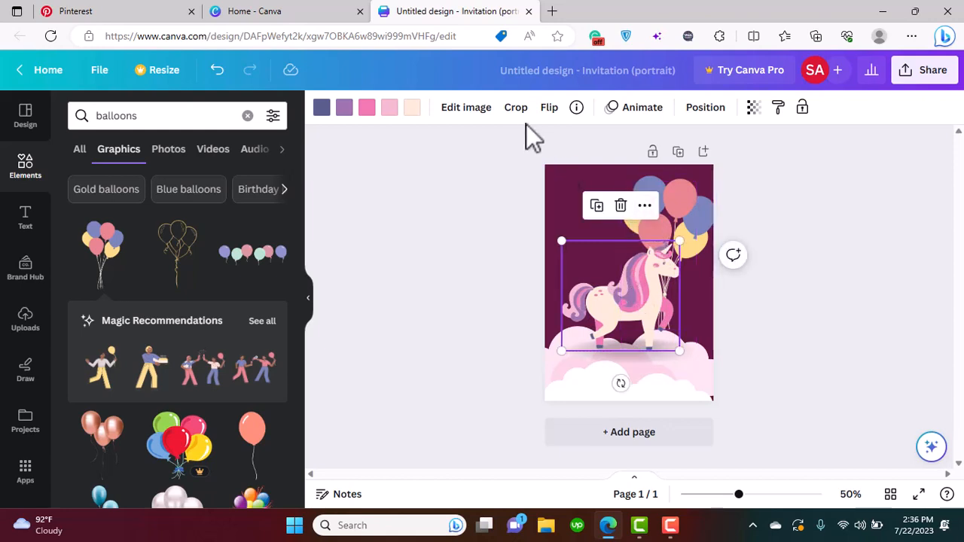
pyautogui.click(516, 107)
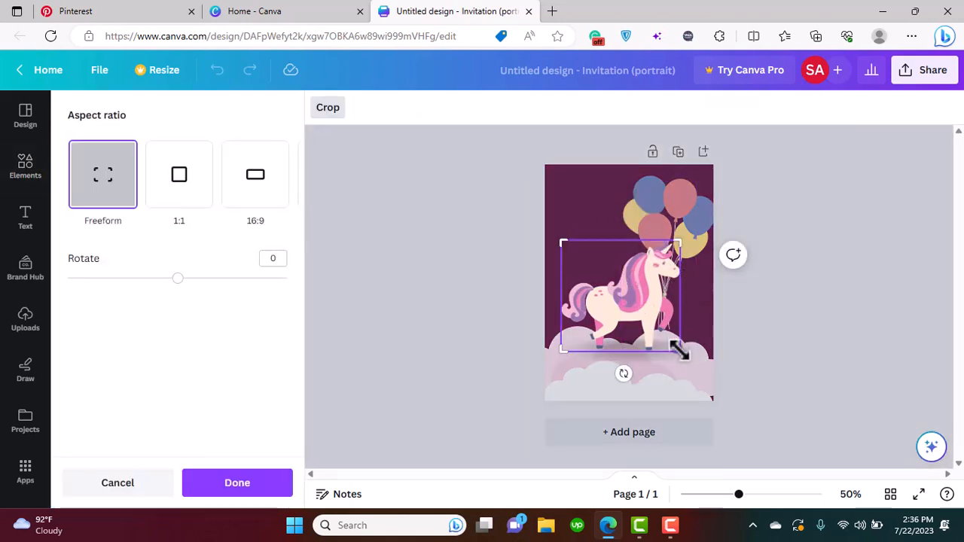
pyautogui.moveTo(678, 349); pyautogui.dragTo(681, 294)
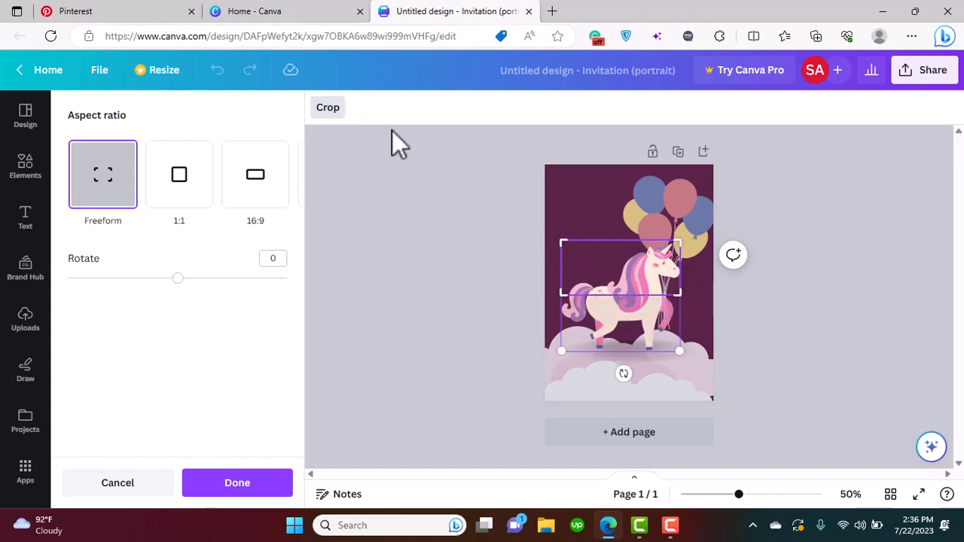
pyautogui.click(325, 114)
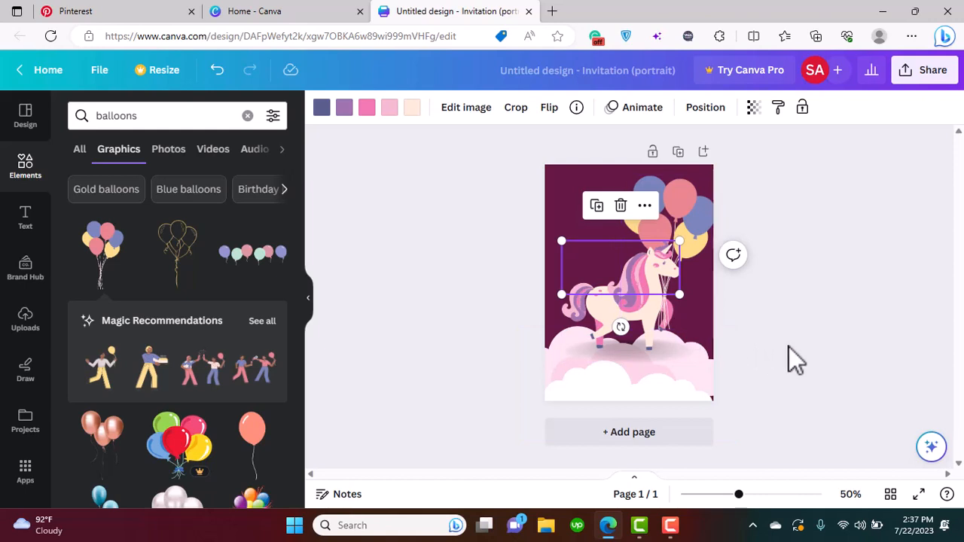
pyautogui.click(756, 336)
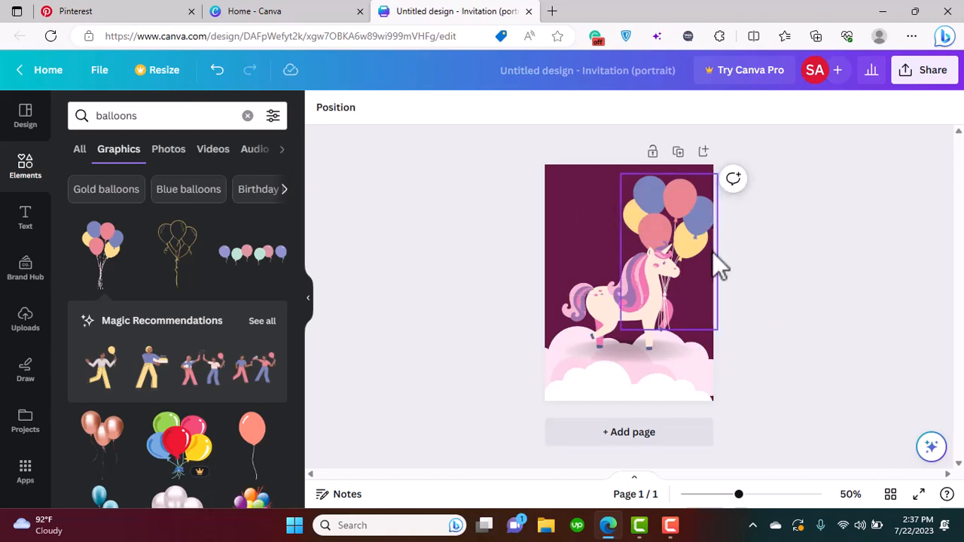
# Recolour the blue balloons with the purple document colour used in the unicorn's mane, trying bright pink as well
pyautogui.click(699, 216)
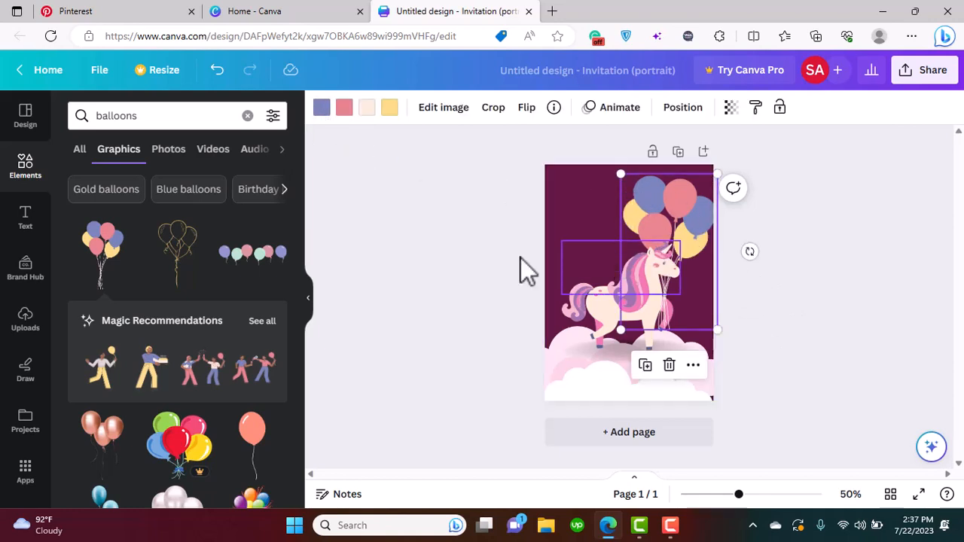
pyautogui.click(322, 109)
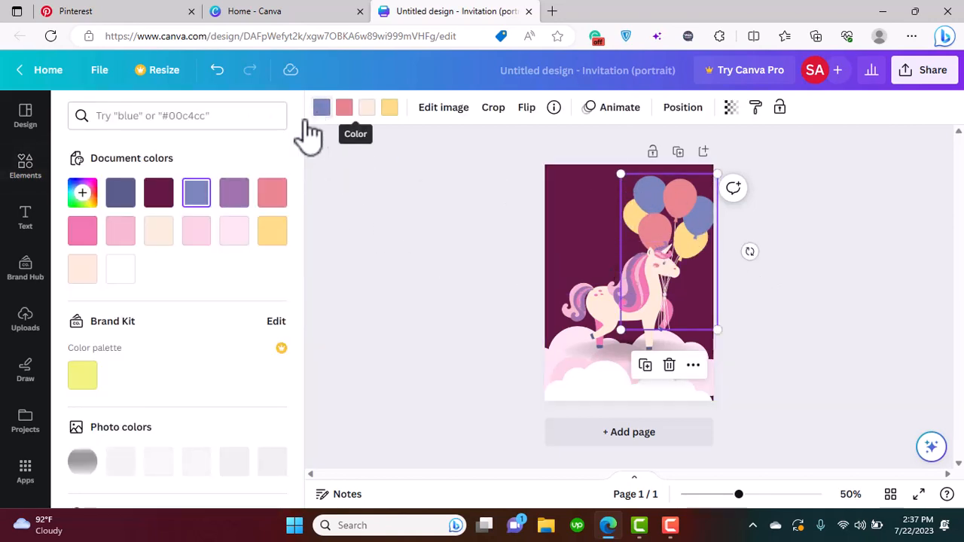
pyautogui.click(234, 193)
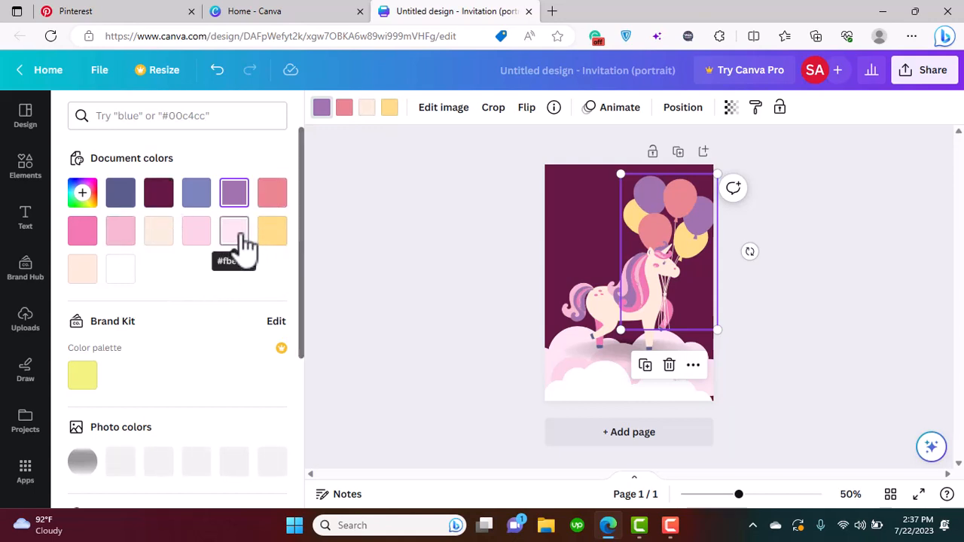
pyautogui.click(84, 235)
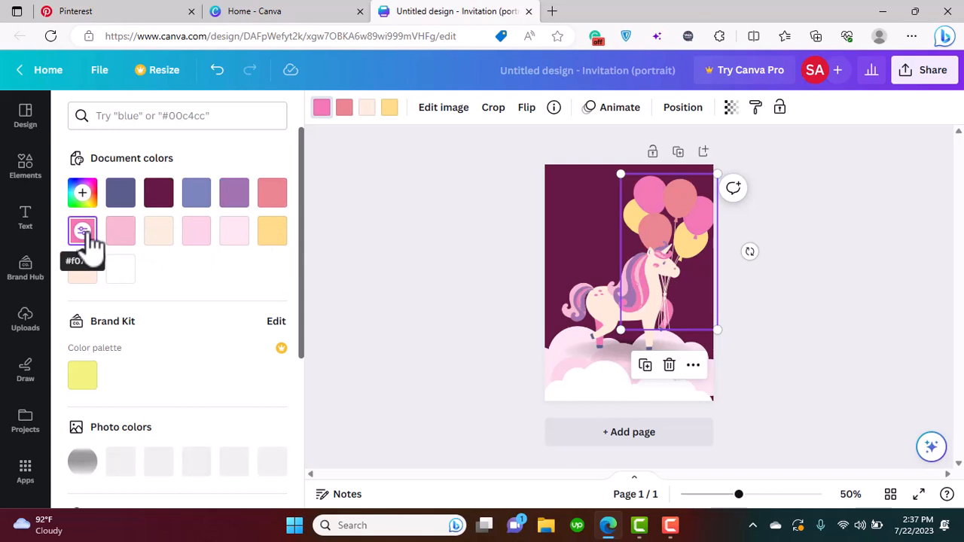
pyautogui.click(235, 197)
# Try bright pink on the coral balloons and light pink on the yellow balloons, restoring both original colours
pyautogui.click(344, 109)
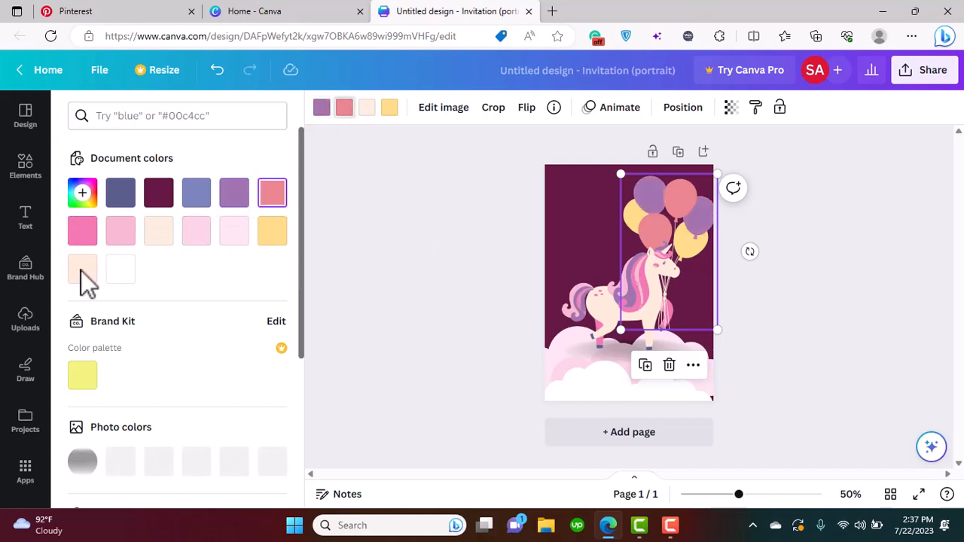
pyautogui.click(83, 232)
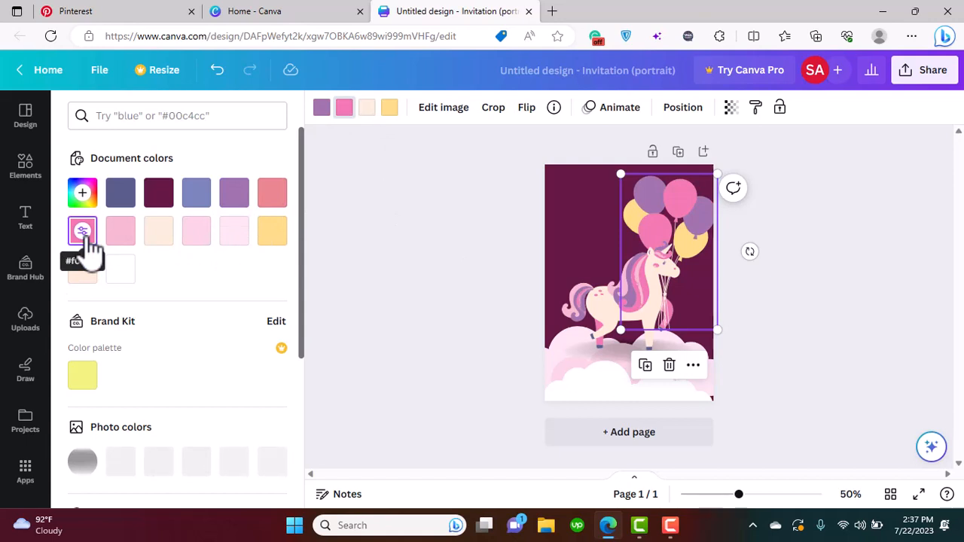
pyautogui.click(273, 197)
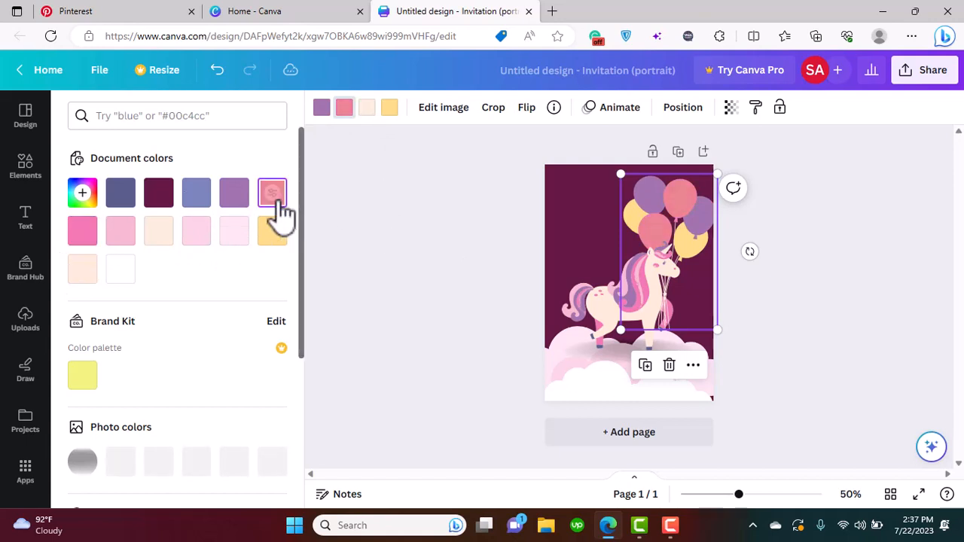
pyautogui.click(389, 109)
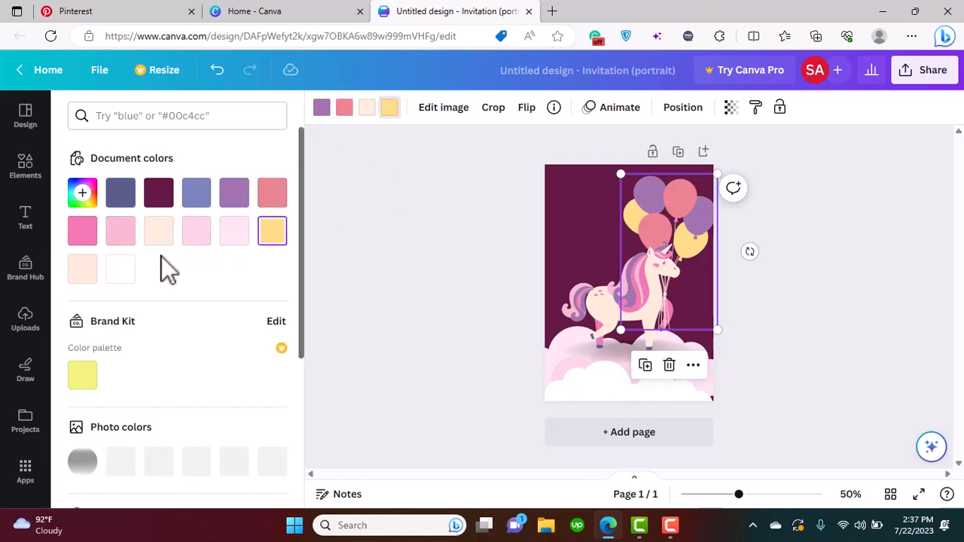
pyautogui.click(123, 241)
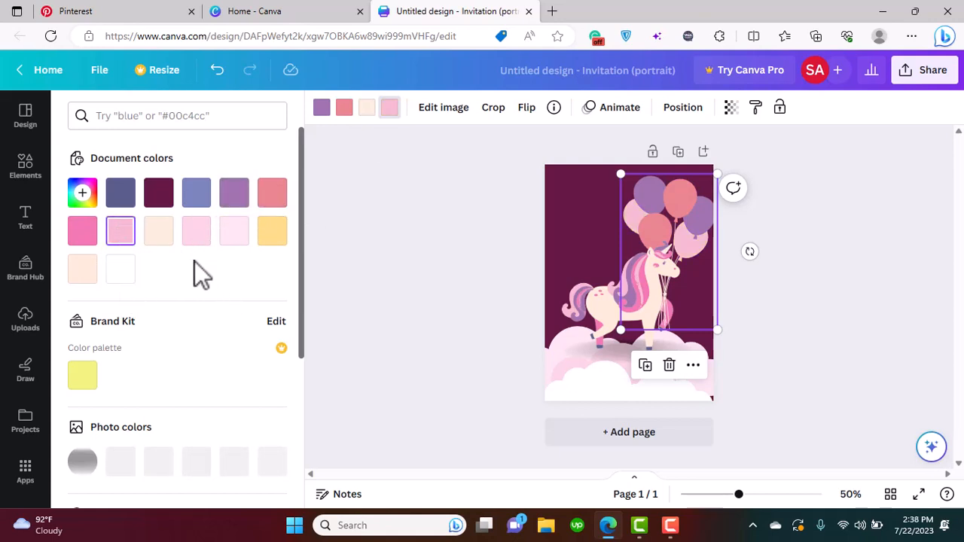
pyautogui.click(273, 232)
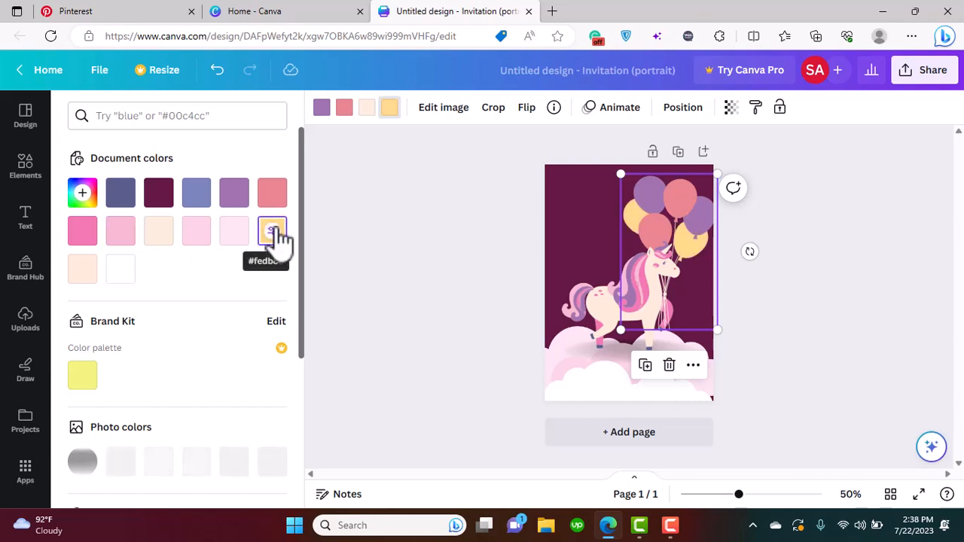
pyautogui.click(474, 278)
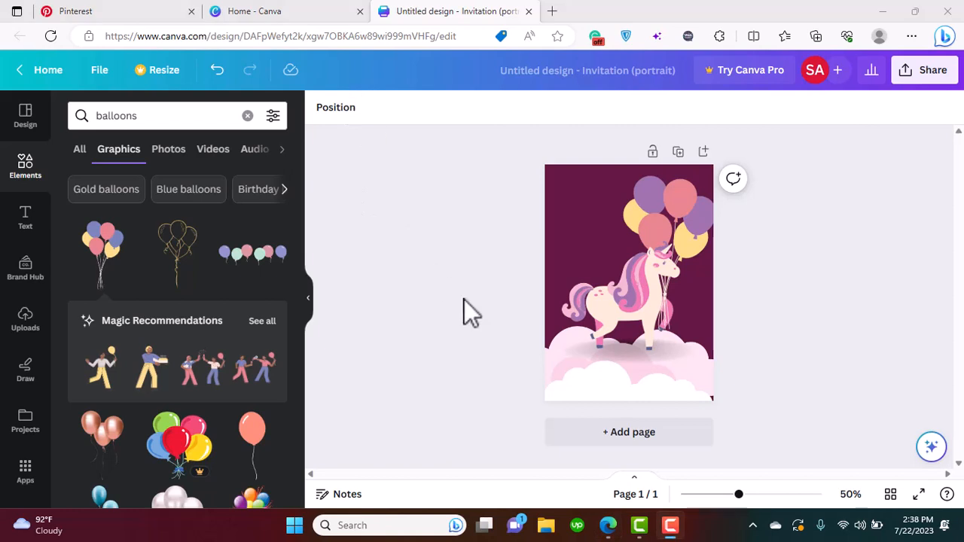
# Search the elements library for "confetti" and show all matching graphics
pyautogui.click(246, 117)
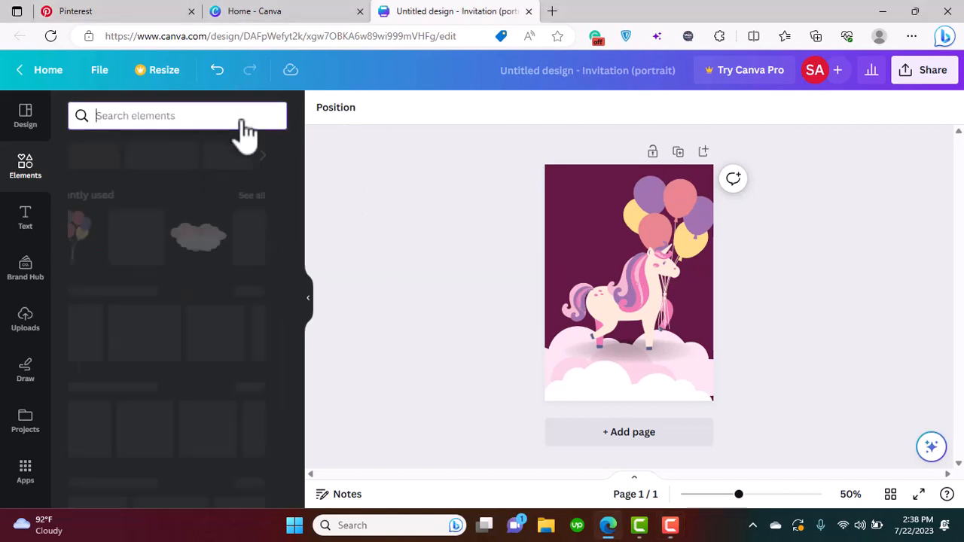
pyautogui.write('confetti')
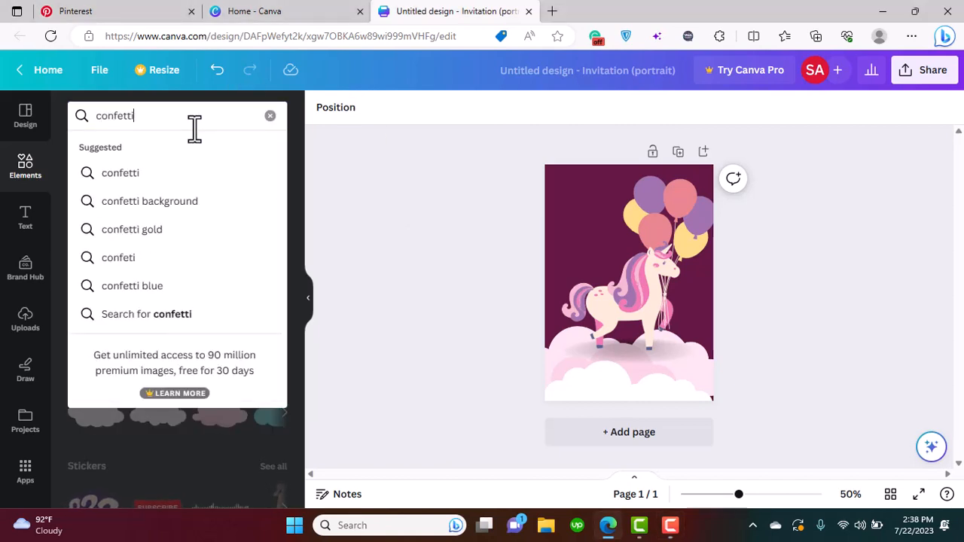
pyautogui.press('Return')
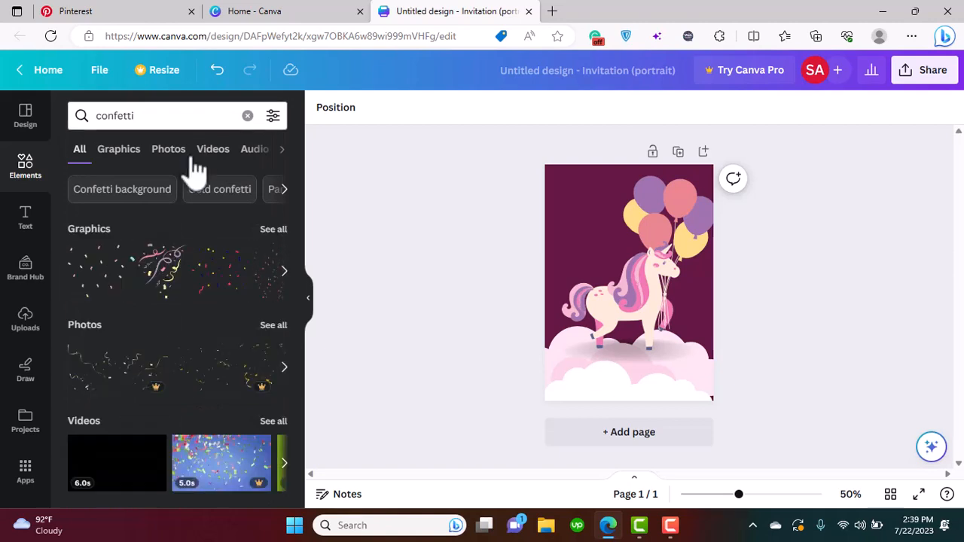
pyautogui.click(273, 229)
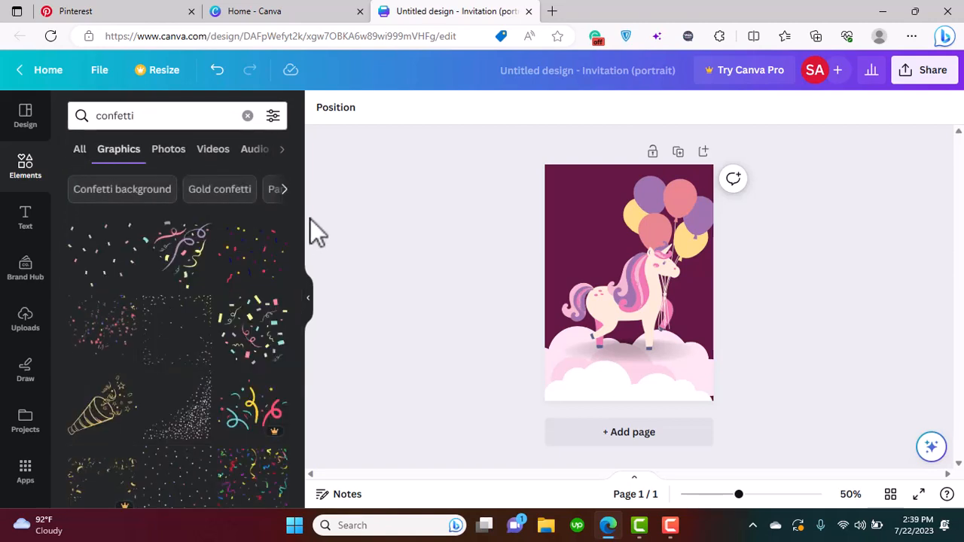
# Add the teal, coral and white confetti strip at the page's upper left corner and enlarge it beyond the right page edge
pyautogui.moveTo(298, 213); pyautogui.dragTo(298, 307)
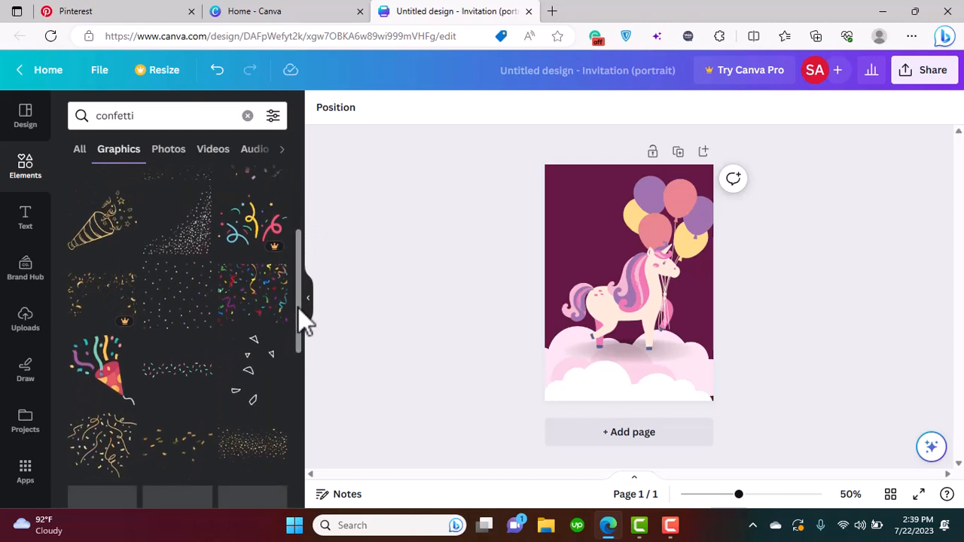
pyautogui.click(195, 376)
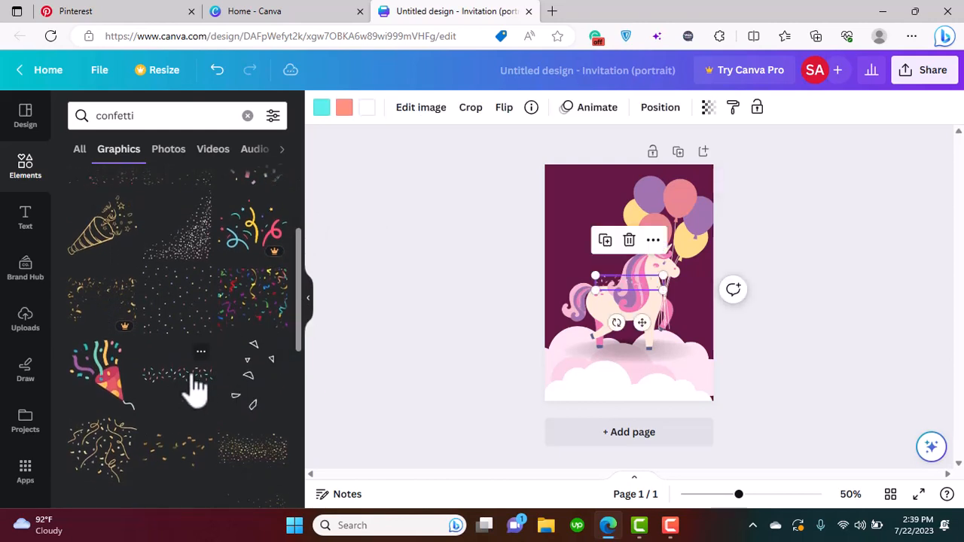
pyautogui.moveTo(612, 277); pyautogui.dragTo(562, 161)
pyautogui.moveTo(611, 181); pyautogui.dragTo(762, 274)
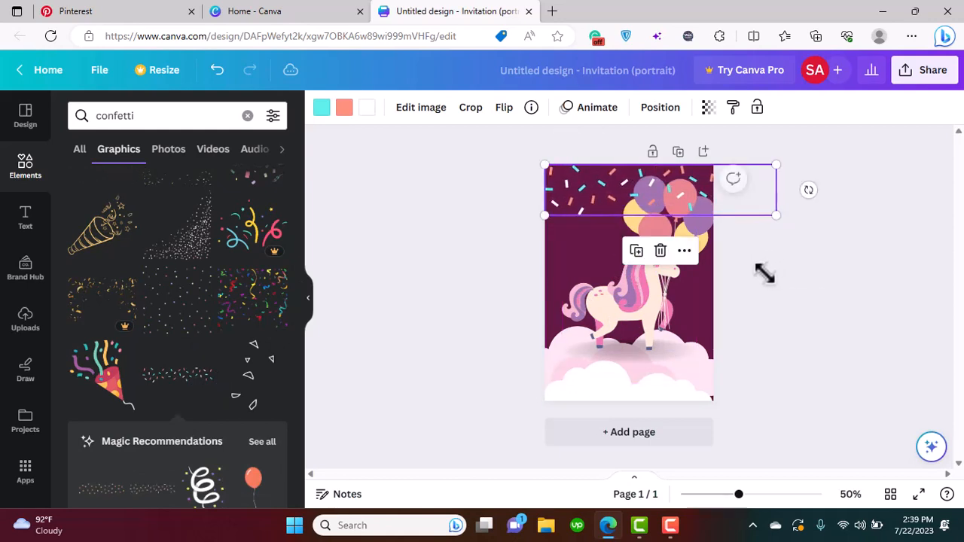
# Send the confetti strip to the back so that it lies behind the balloons
pyautogui.click(684, 250)
pyautogui.moveTo(750, 335)
pyautogui.moveTo(720, 312)
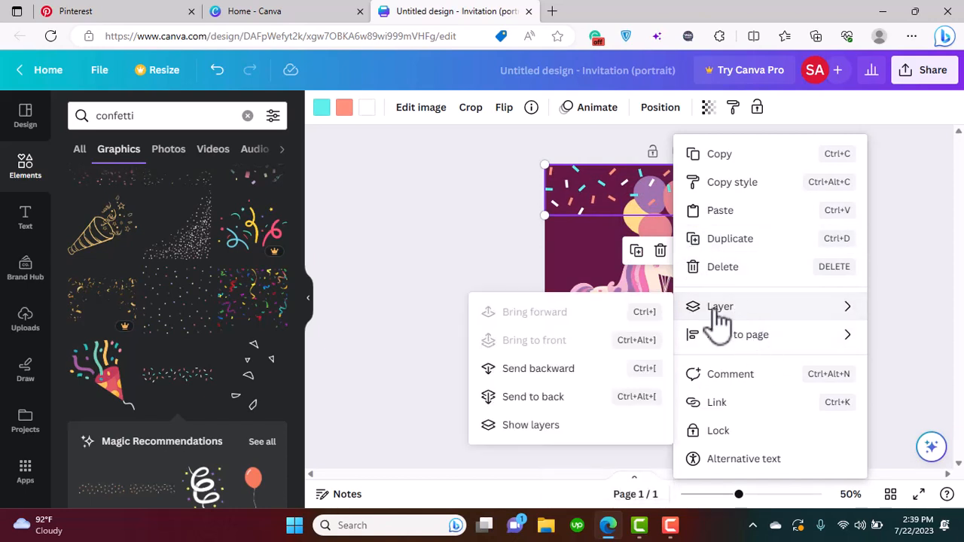
pyautogui.click(556, 399)
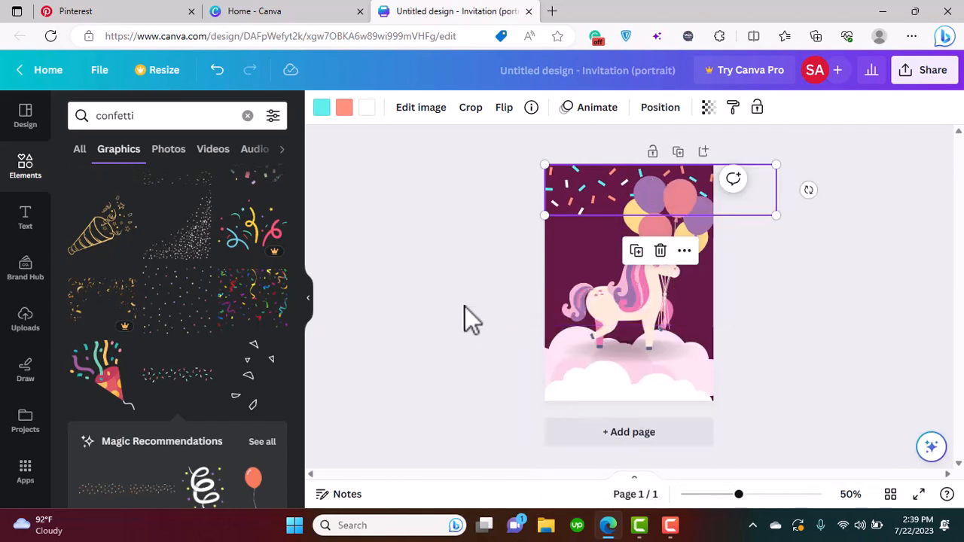
pyautogui.click(434, 265)
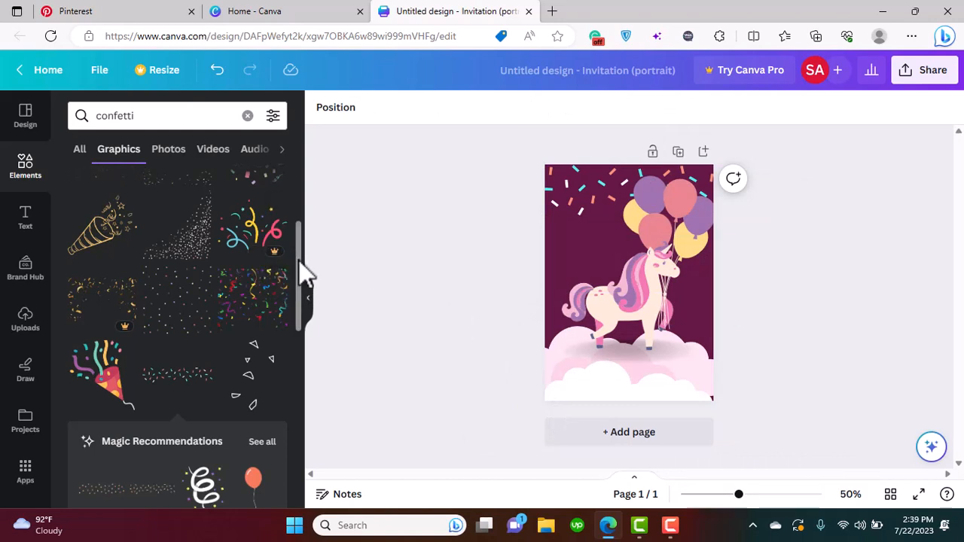
# Add a sparse scattered confetti graphic at the page's left edge, directly below the strip, and shrink it to about two-thirds of the page width
pyautogui.moveTo(299, 261); pyautogui.dragTo(290, 179)
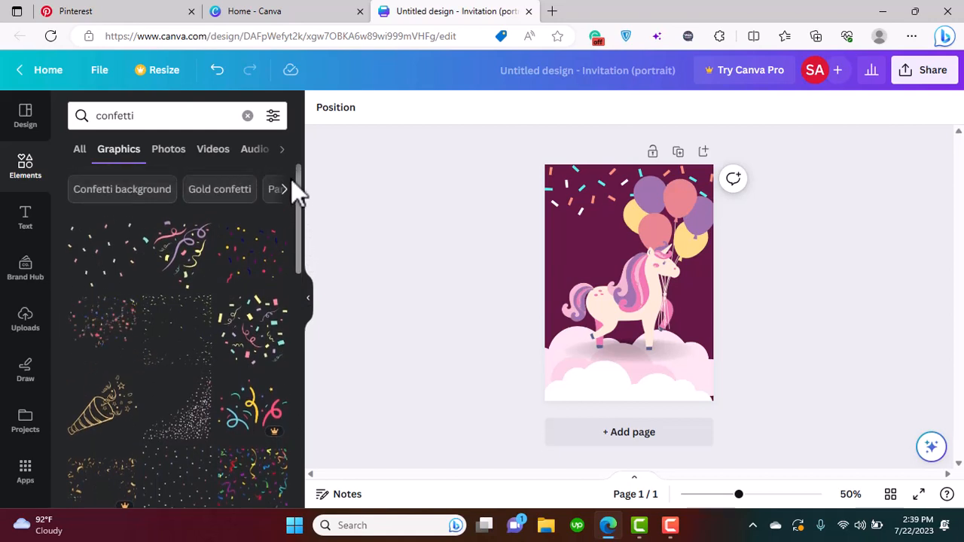
pyautogui.click(617, 343)
pyautogui.moveTo(607, 266); pyautogui.dragTo(590, 259)
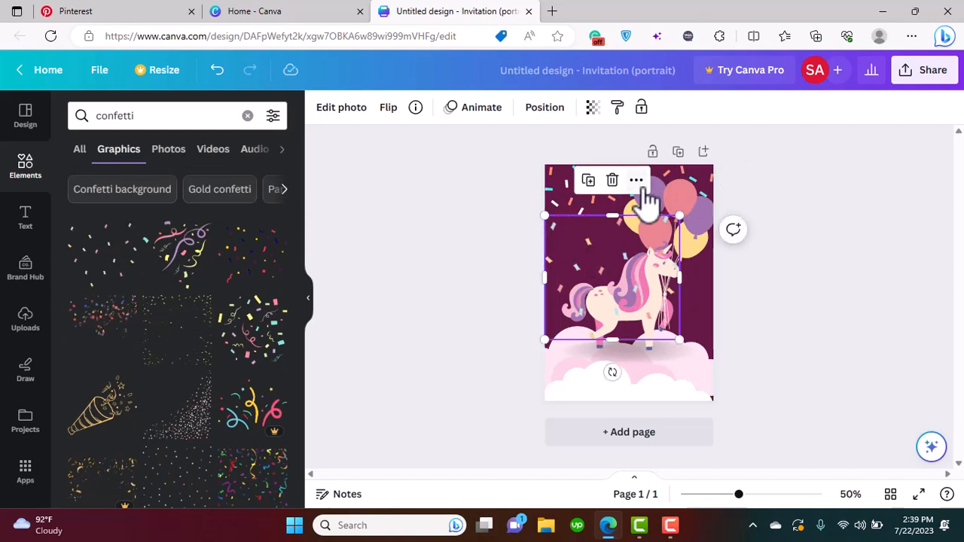
pyautogui.moveTo(678, 339); pyautogui.dragTo(654, 316)
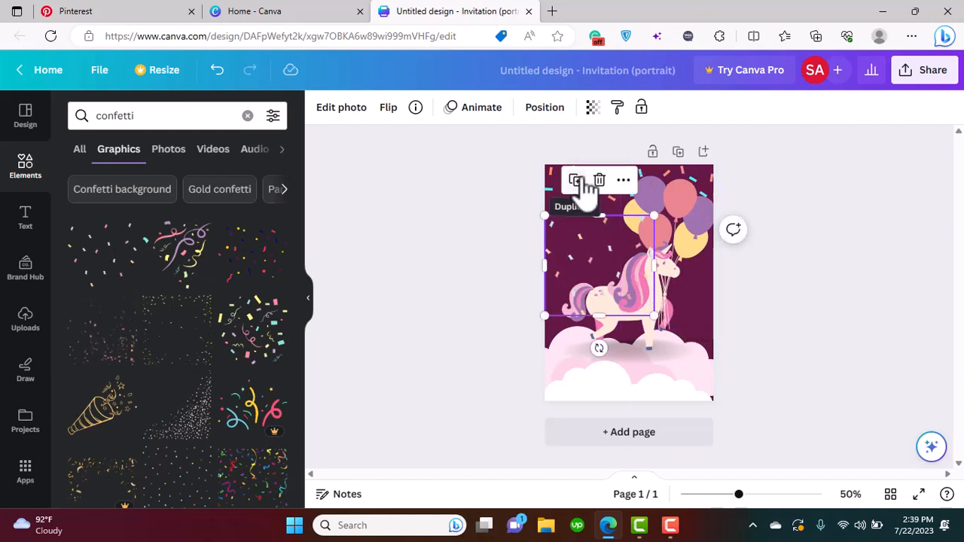
# Send the scattered confetti to the back so that it lies behind the unicorn
pyautogui.click(623, 180)
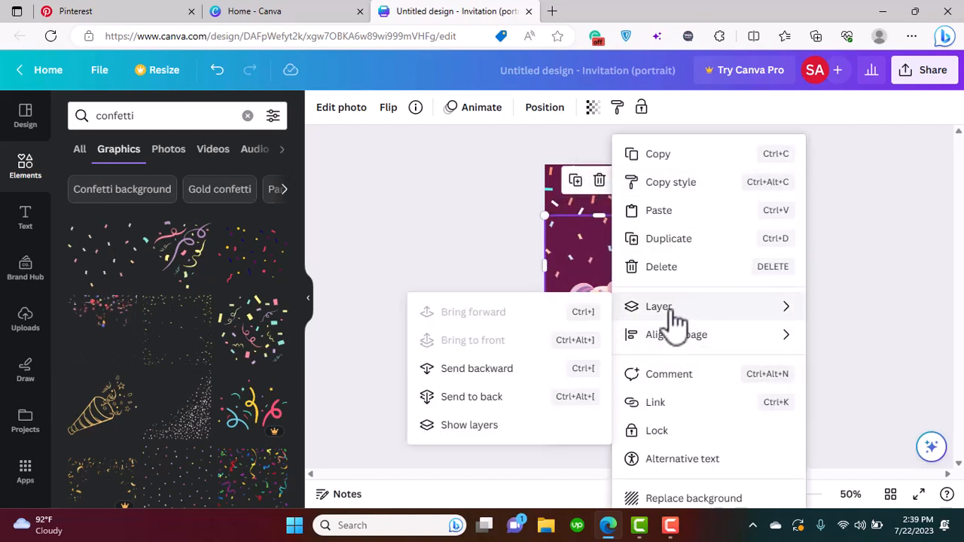
pyautogui.moveTo(640, 324)
pyautogui.click(548, 398)
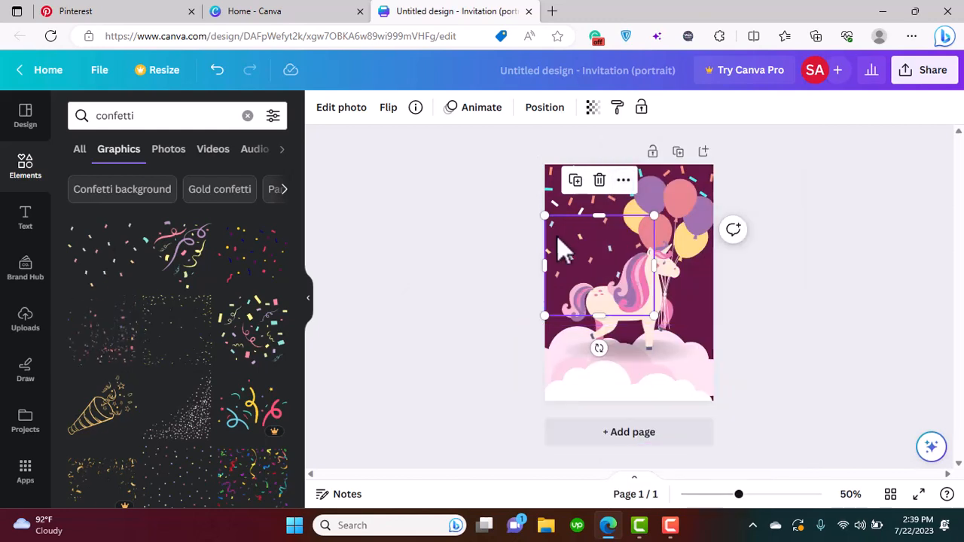
# Duplicate the scattered confetti, place the copy over the page's right edge beside the unicorn's chest and send it to the back
pyautogui.click(576, 180)
pyautogui.moveTo(588, 248); pyautogui.dragTo(674, 282)
pyautogui.click(721, 229)
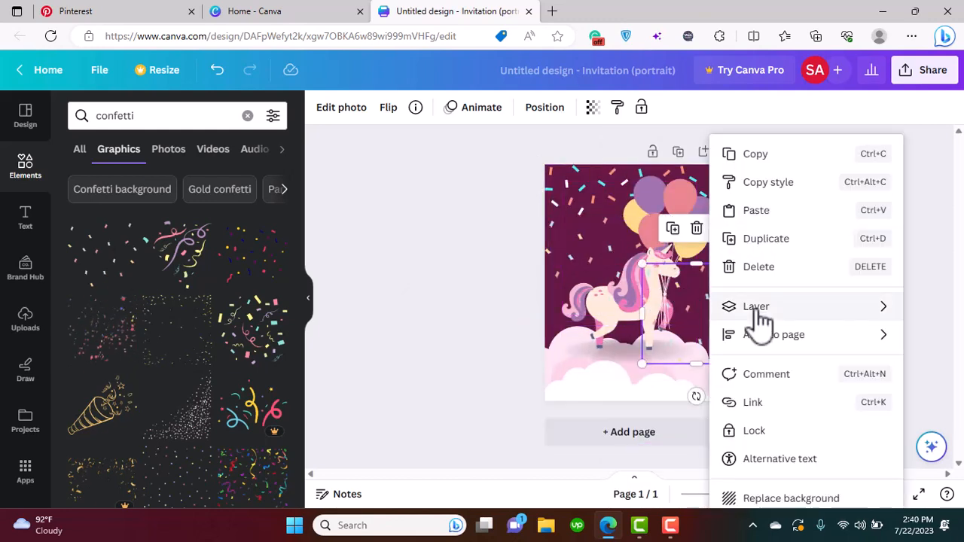
pyautogui.moveTo(757, 307)
pyautogui.click(569, 397)
pyautogui.click(449, 307)
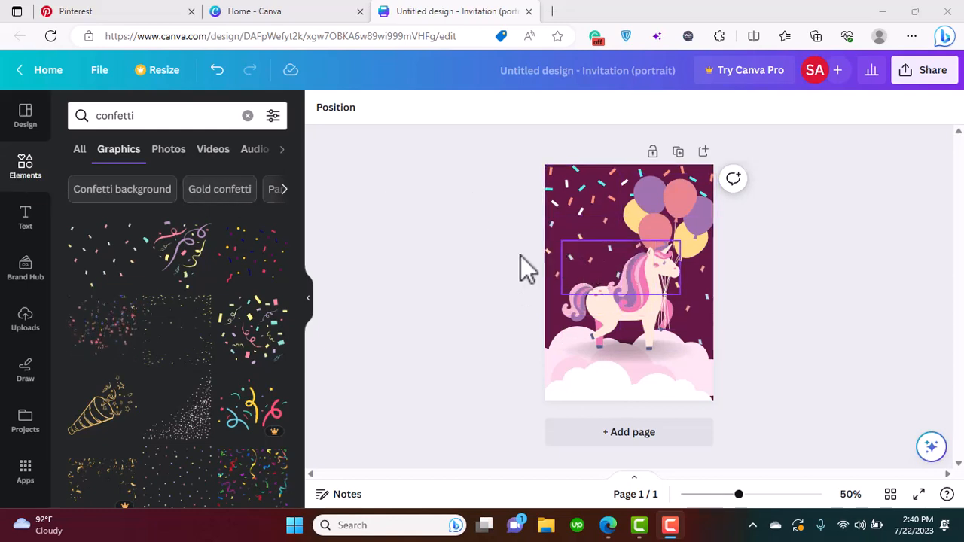
pyautogui.click(32, 225)
pyautogui.click(32, 181)
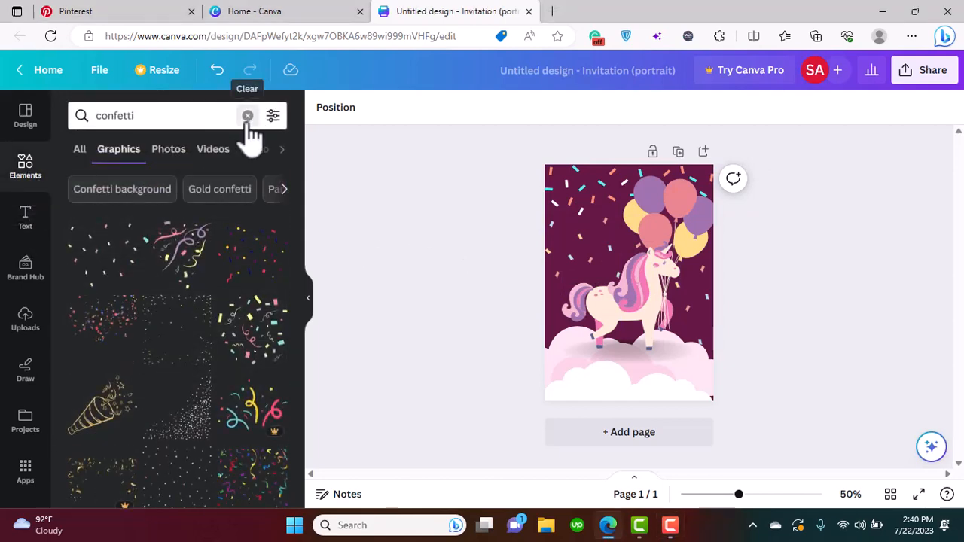
# Search the elements for shapes, add a circle and enlarge it beside the balloons over the unicorn's back
pyautogui.click(246, 114)
pyautogui.write('shapes')
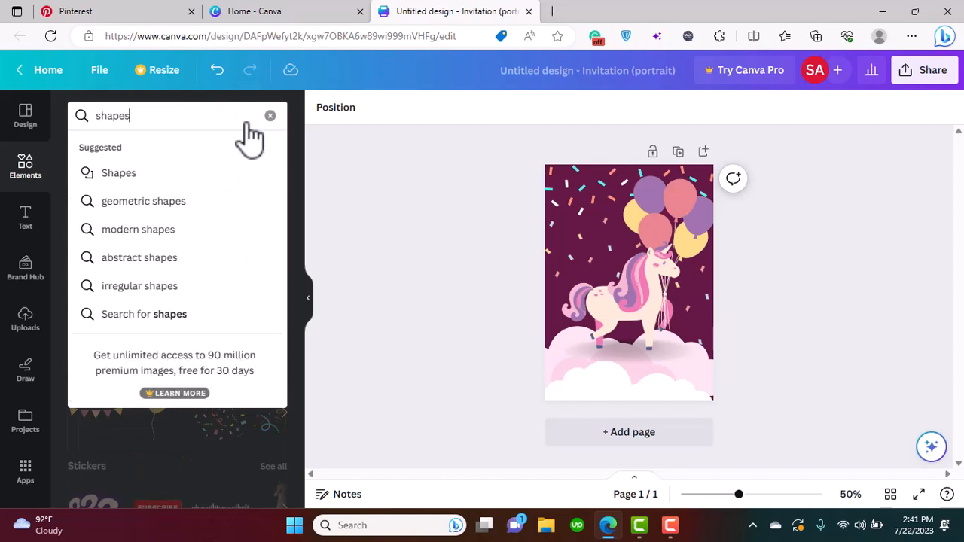
pyautogui.press('Return')
pyautogui.click(138, 258)
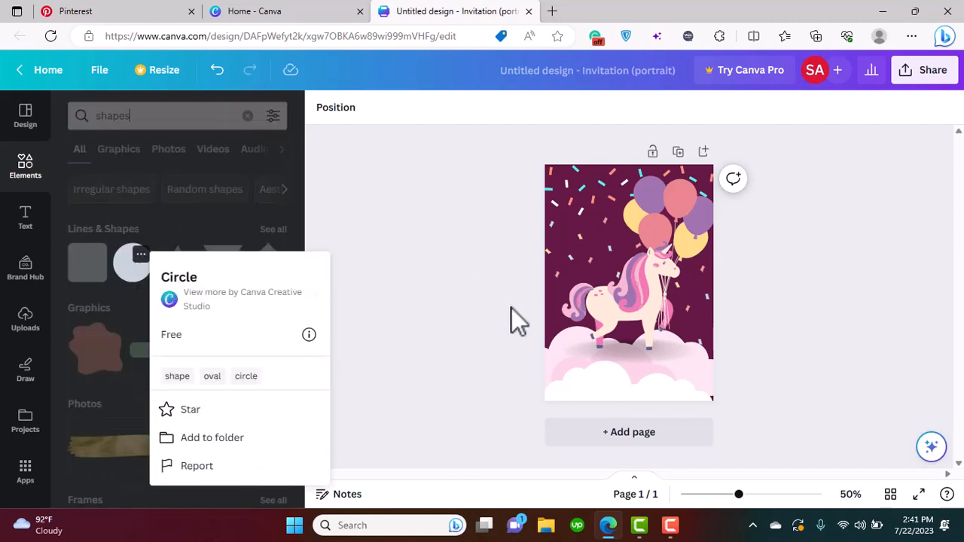
pyautogui.click(141, 280)
pyautogui.click(138, 276)
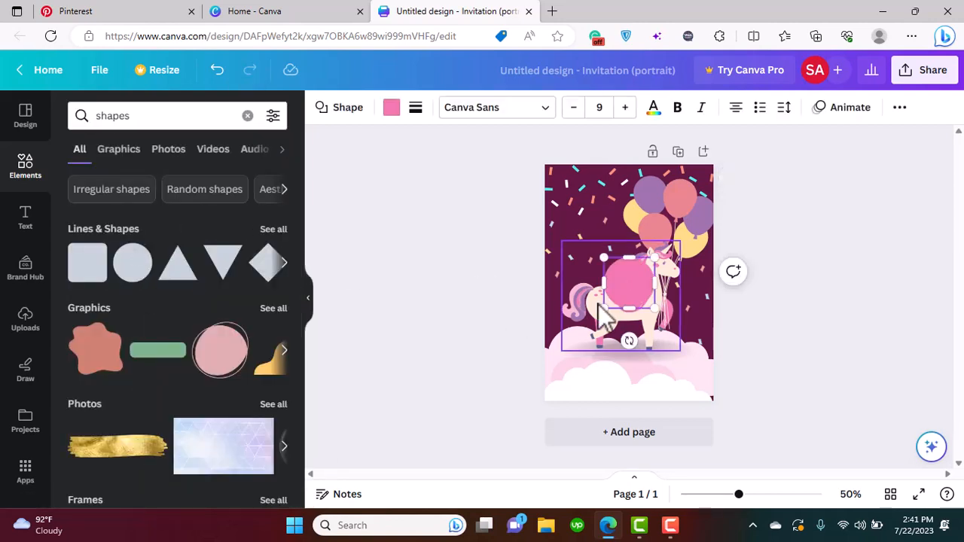
pyautogui.moveTo(633, 305)
pyautogui.mouseDown()
pyautogui.moveTo(570, 245)
pyautogui.moveTo(678, 327)
pyautogui.moveTo(649, 309)
pyautogui.mouseUp()
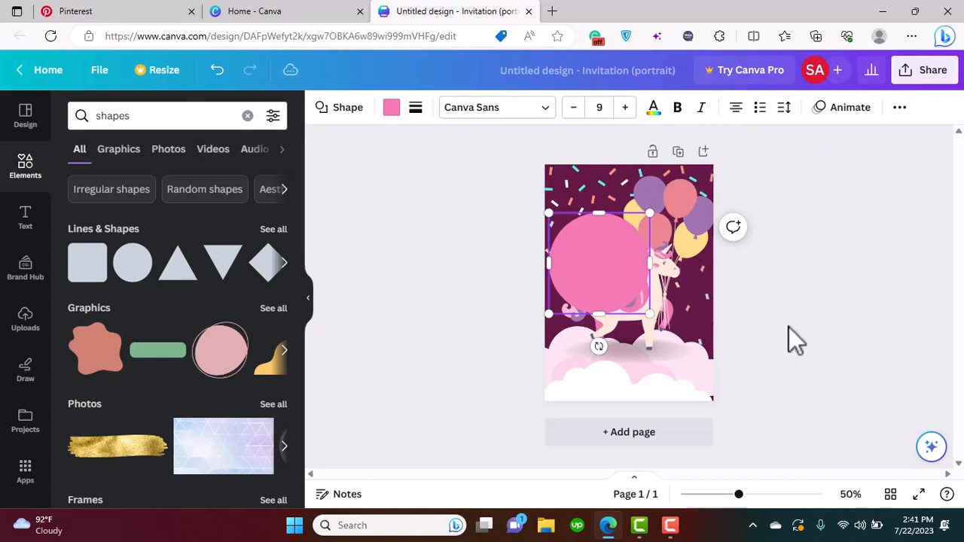
# Try no fill and the light pink document colour on the circle, and remove the circle from the page
pyautogui.click(391, 109)
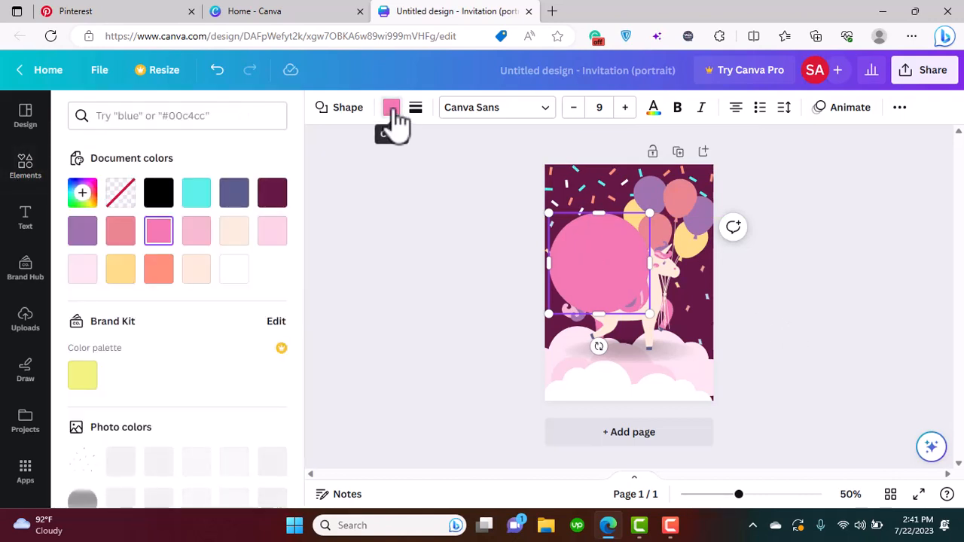
pyautogui.click(128, 202)
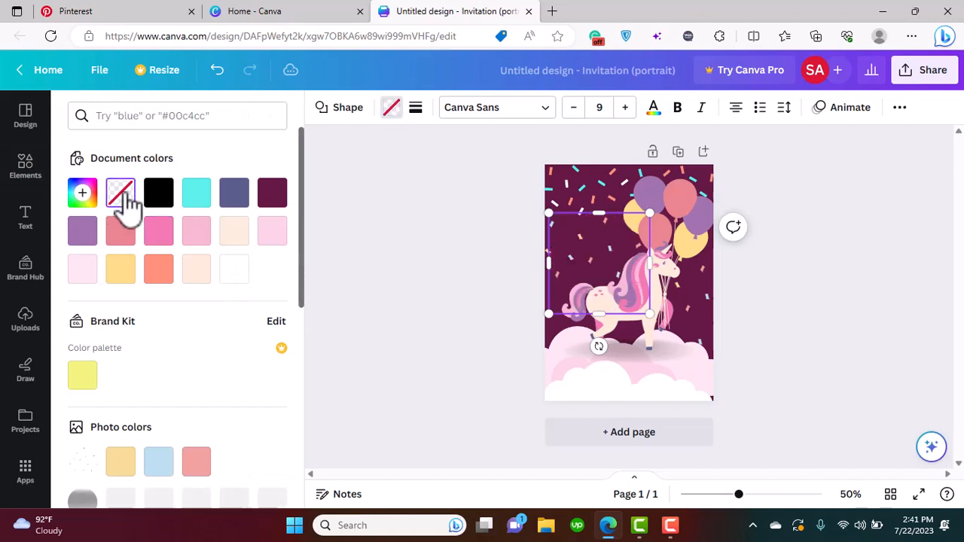
pyautogui.click(272, 235)
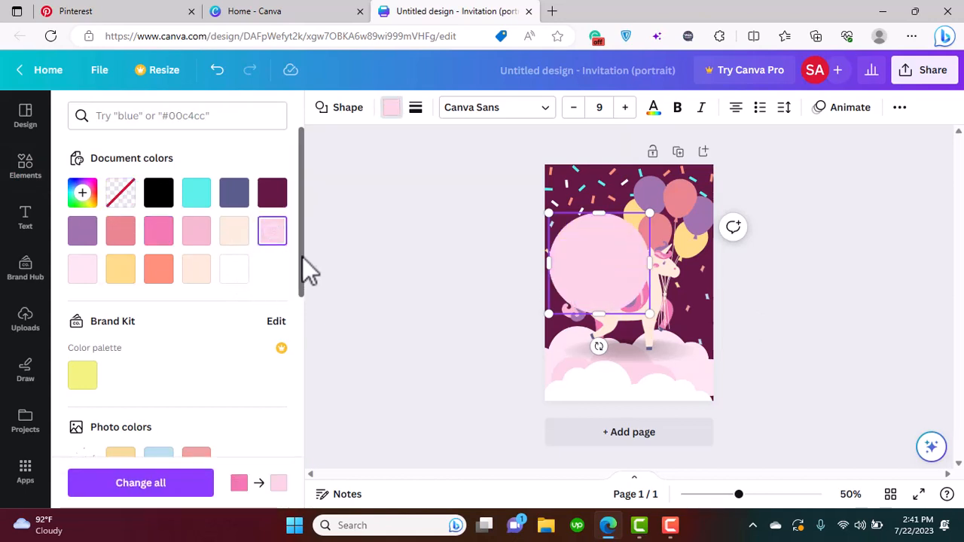
pyautogui.scroll(-5, 295, 439)
pyautogui.scroll(6, 281, 386)
pyautogui.click(80, 193)
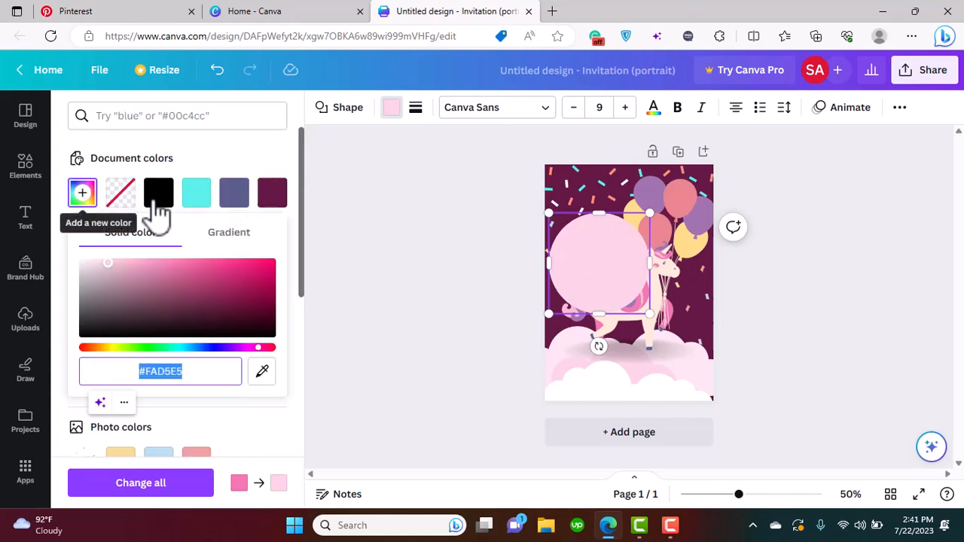
pyautogui.click(281, 158)
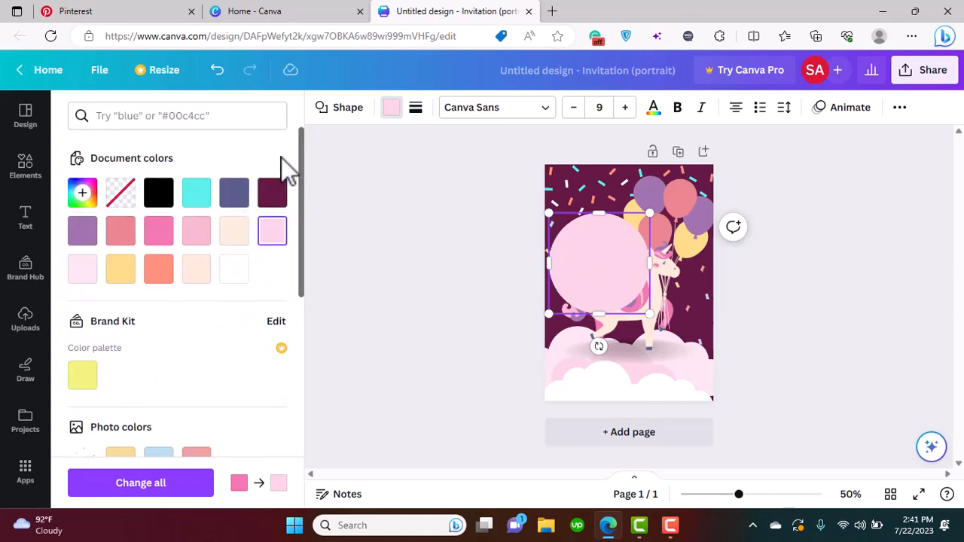
pyautogui.click(501, 260)
# Search the elements for circle, add the solid white circle graphic and enlarge it to about two-thirds of the page width over the unicorn's back
pyautogui.click(123, 116)
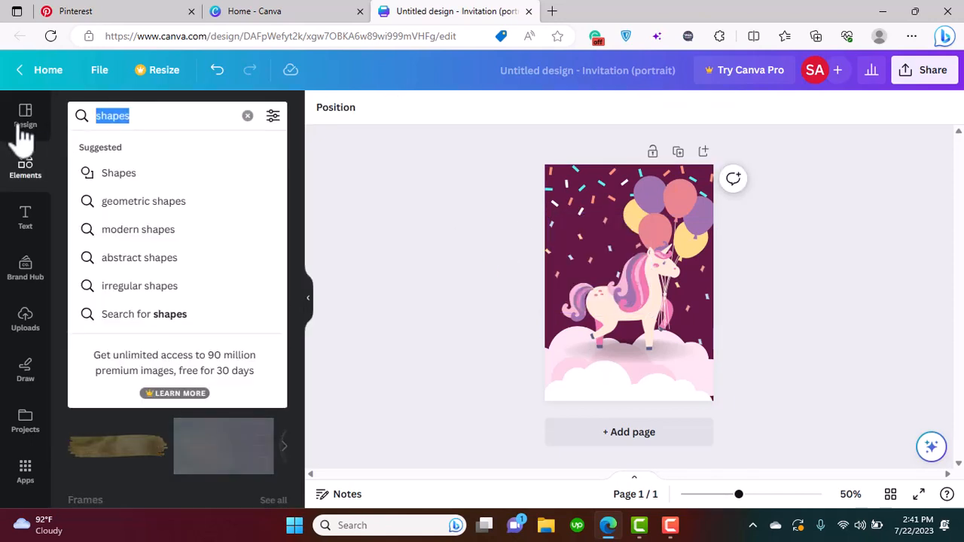
pyautogui.write('circle')
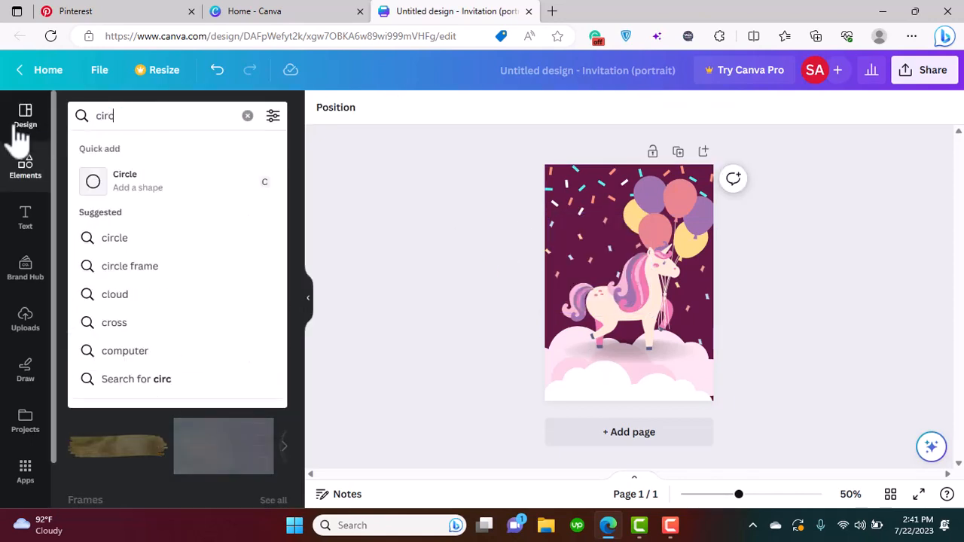
pyautogui.press('Return')
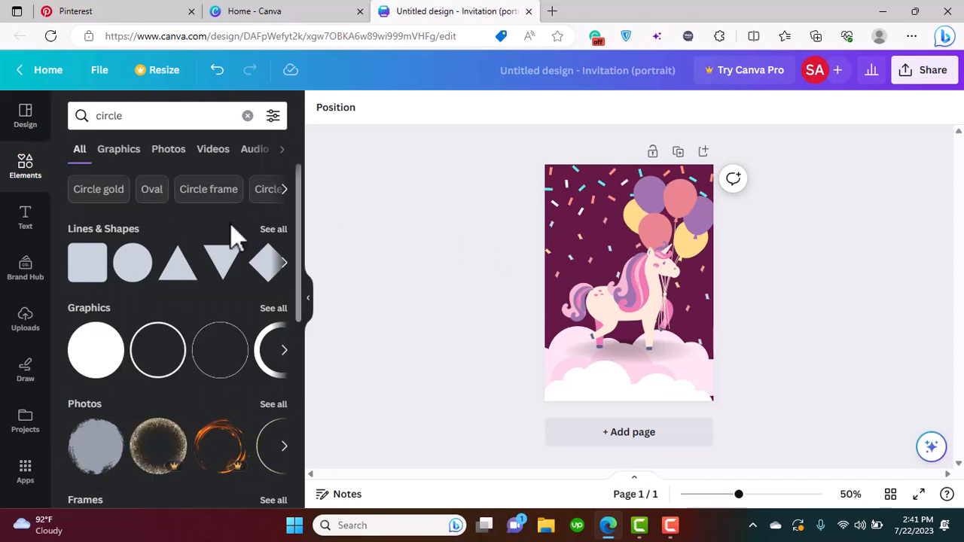
pyautogui.click(96, 350)
pyautogui.moveTo(595, 249); pyautogui.dragTo(549, 203)
pyautogui.moveTo(584, 256); pyautogui.dragTo(590, 264)
# Send the white circle backward layer by layer until it lies behind the unicorn and the balloons
pyautogui.rightClick(636, 191)
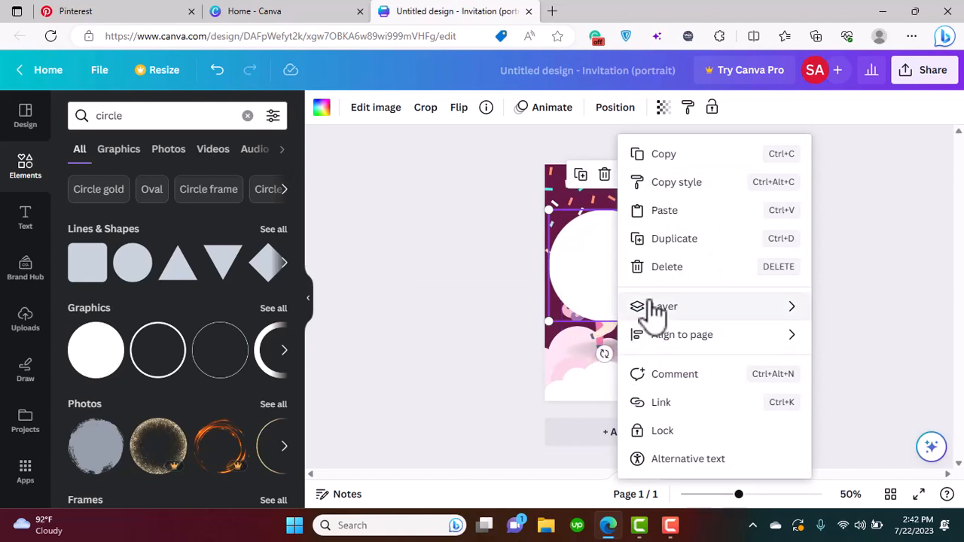
pyautogui.moveTo(630, 317)
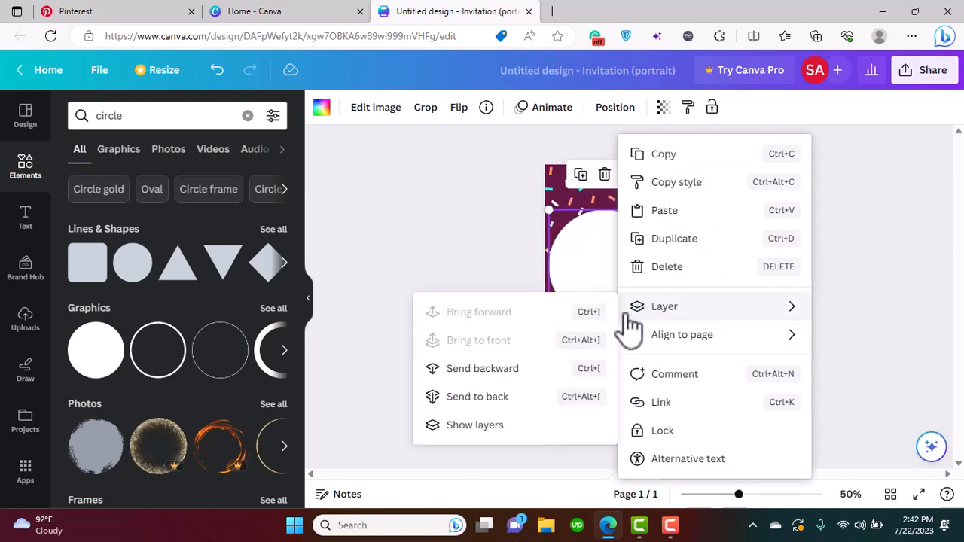
pyautogui.click(512, 396)
pyautogui.rightClick(630, 193)
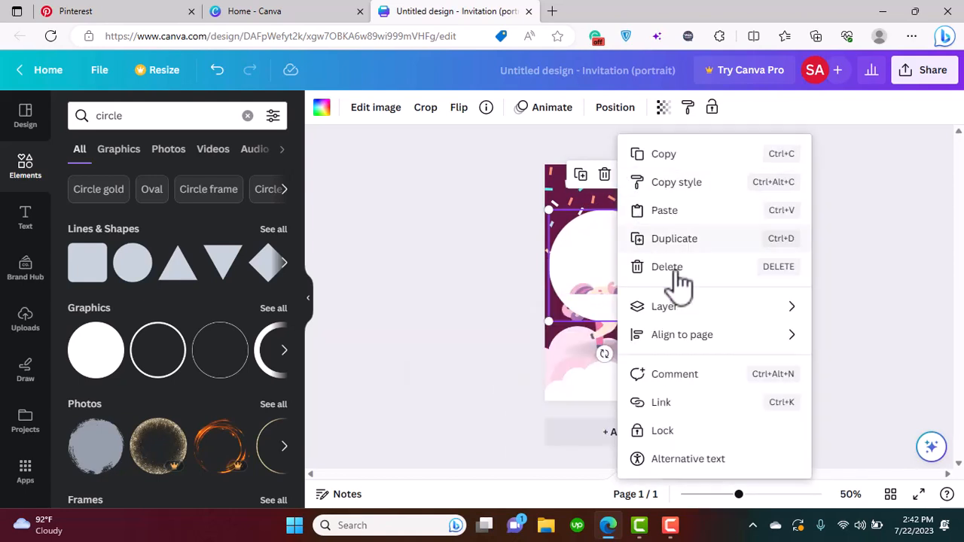
pyautogui.moveTo(688, 317)
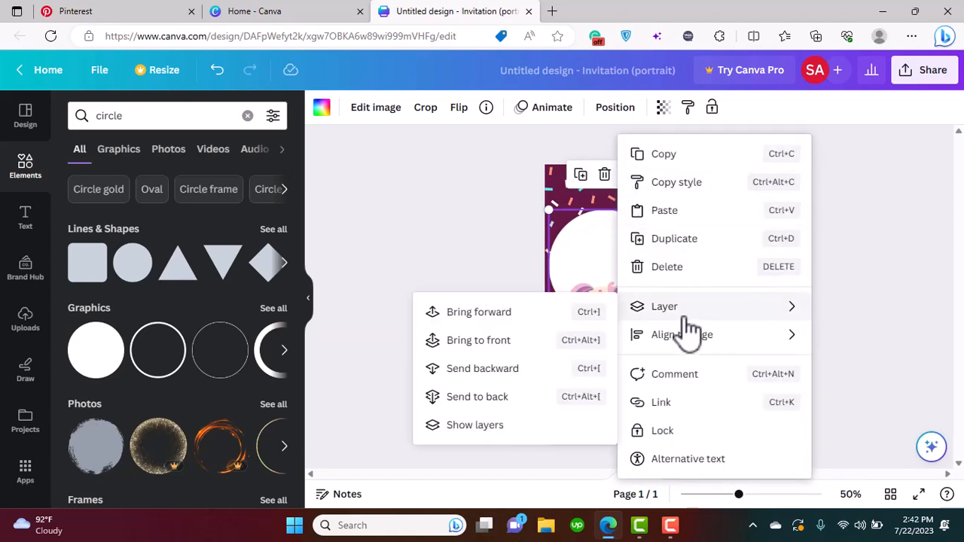
pyautogui.click(509, 377)
pyautogui.click(628, 174)
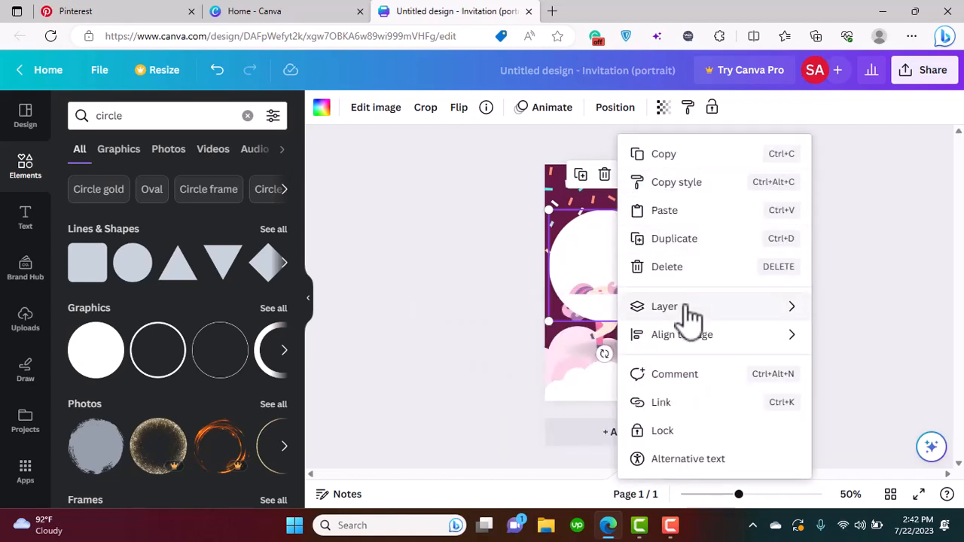
pyautogui.moveTo(689, 316)
pyautogui.click(537, 373)
pyautogui.click(628, 175)
pyautogui.click(497, 370)
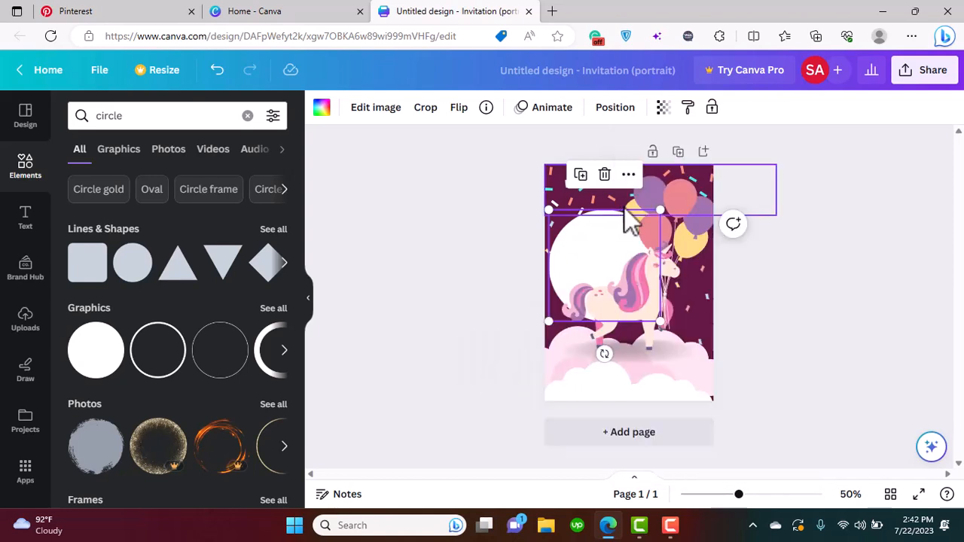
# Lower the white circle's transparency value so that it is a faint see-through disc over the magenta background
pyautogui.click(663, 107)
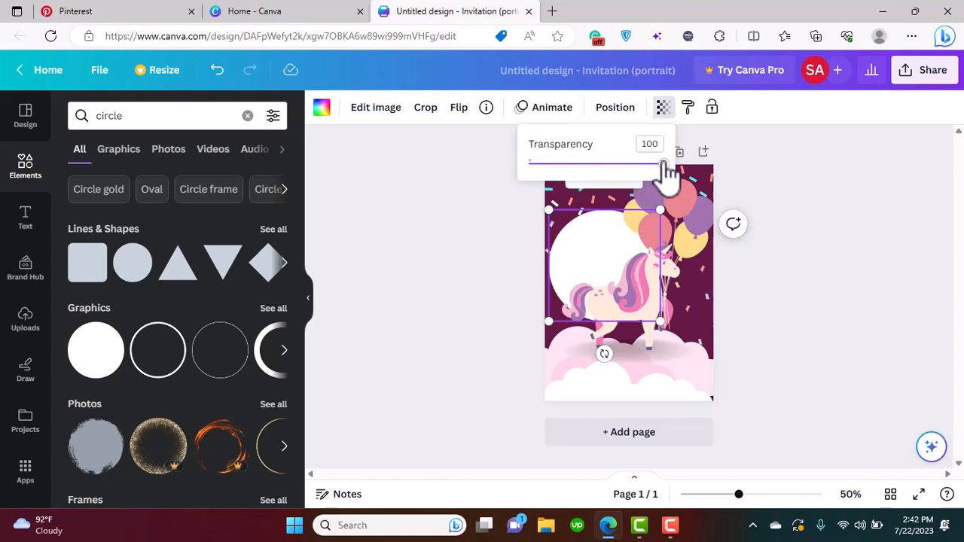
pyautogui.moveTo(666, 166); pyautogui.dragTo(560, 193)
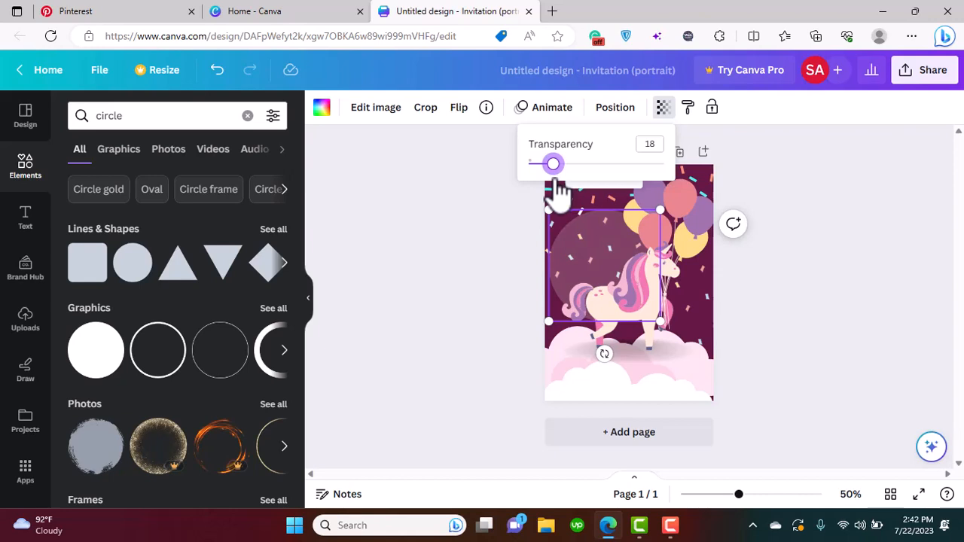
pyautogui.click(661, 109)
pyautogui.moveTo(560, 173); pyautogui.dragTo(566, 172)
pyautogui.click(462, 223)
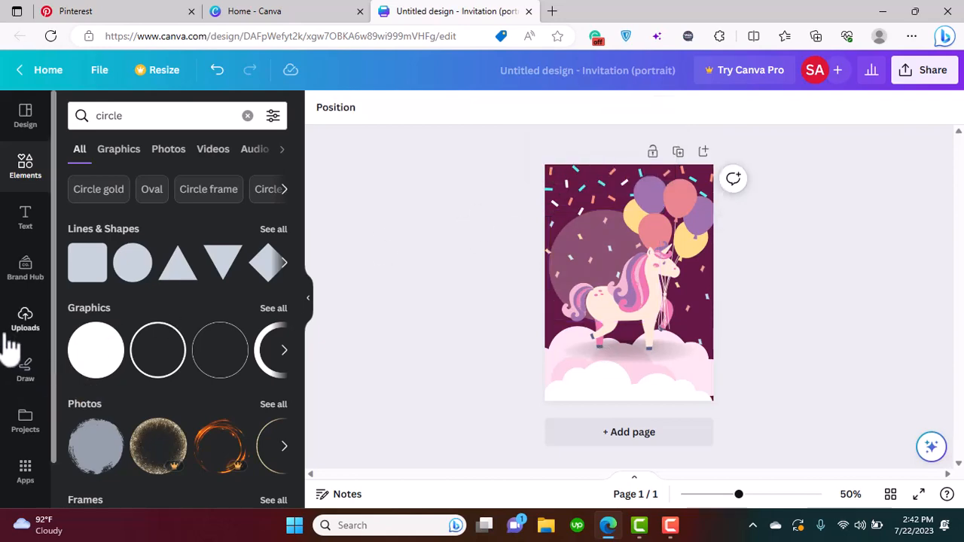
# Add a subheading text box and place it over the upper part of the translucent circle
pyautogui.click(26, 219)
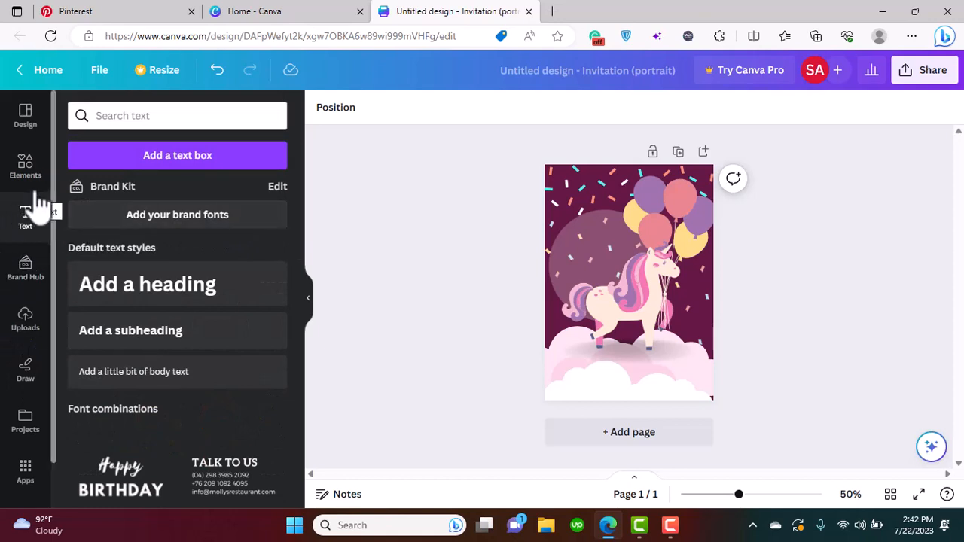
pyautogui.click(125, 343)
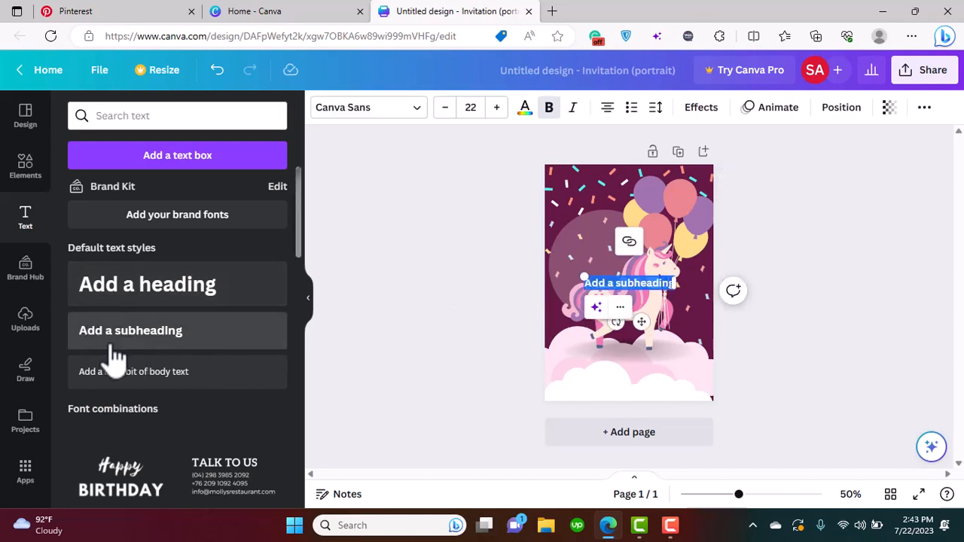
pyautogui.moveTo(646, 324); pyautogui.dragTo(623, 280)
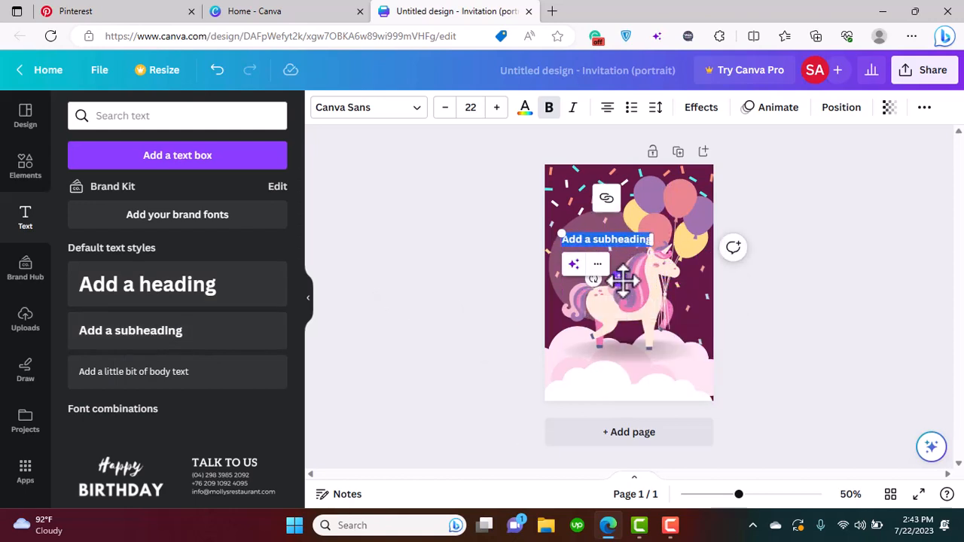
# Enter "You / are / Invited to my / Magical Birthday" on four lines and move the text up to the circle's upper edge
pyautogui.write('You')
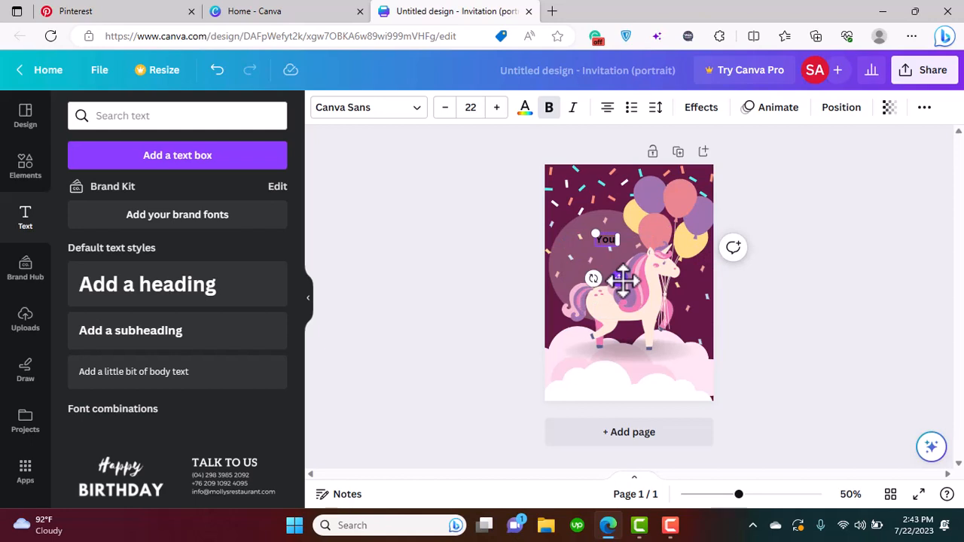
pyautogui.write(' are')
pyautogui.press('Return')
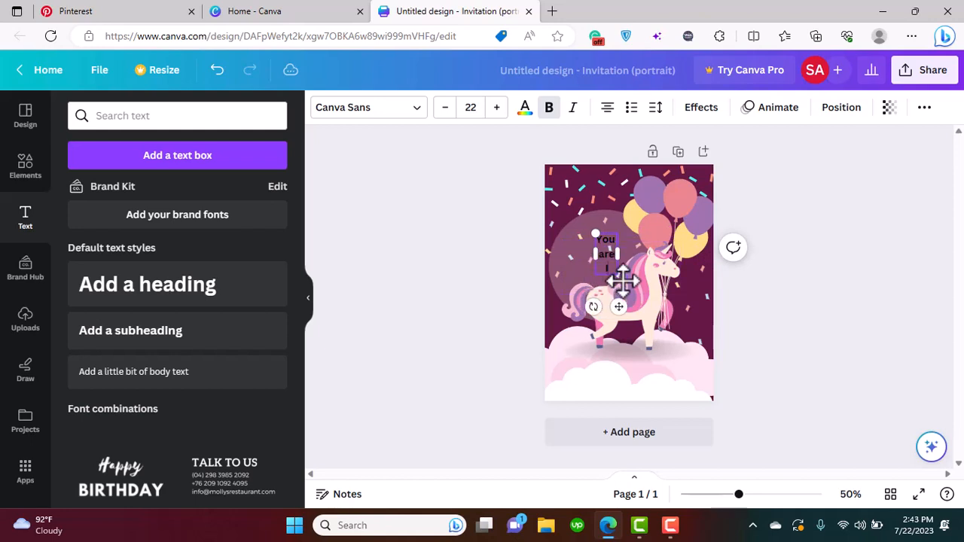
pyautogui.write('Invited')
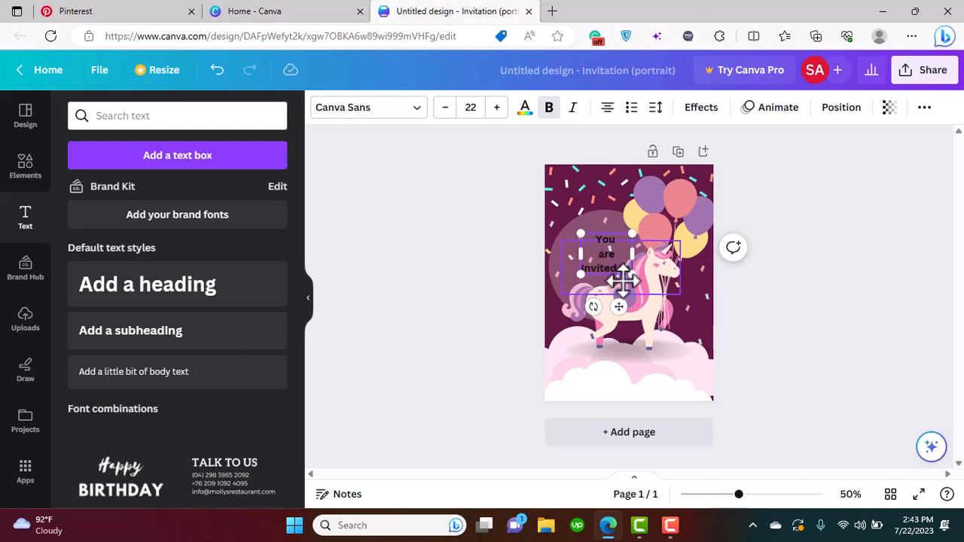
pyautogui.write(' to my Mag')
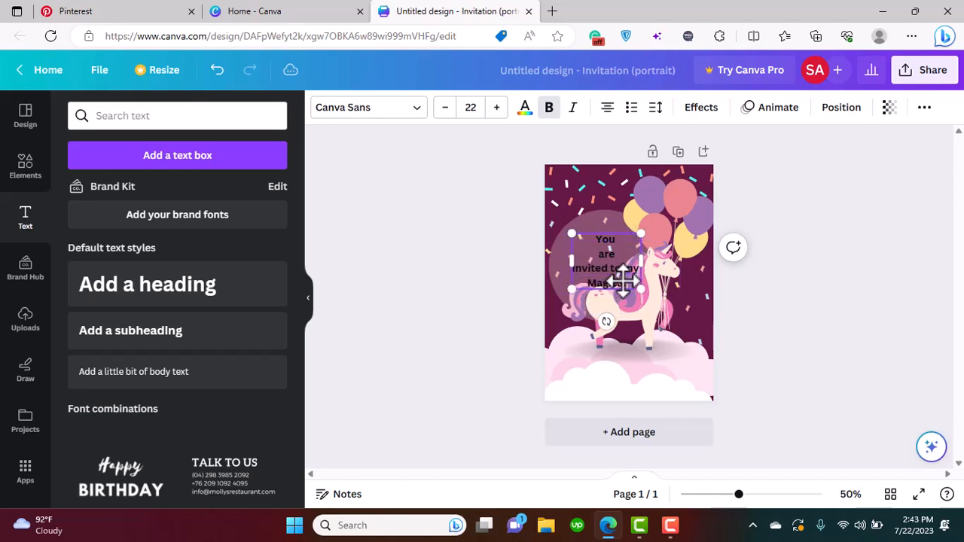
pyautogui.write('hday')
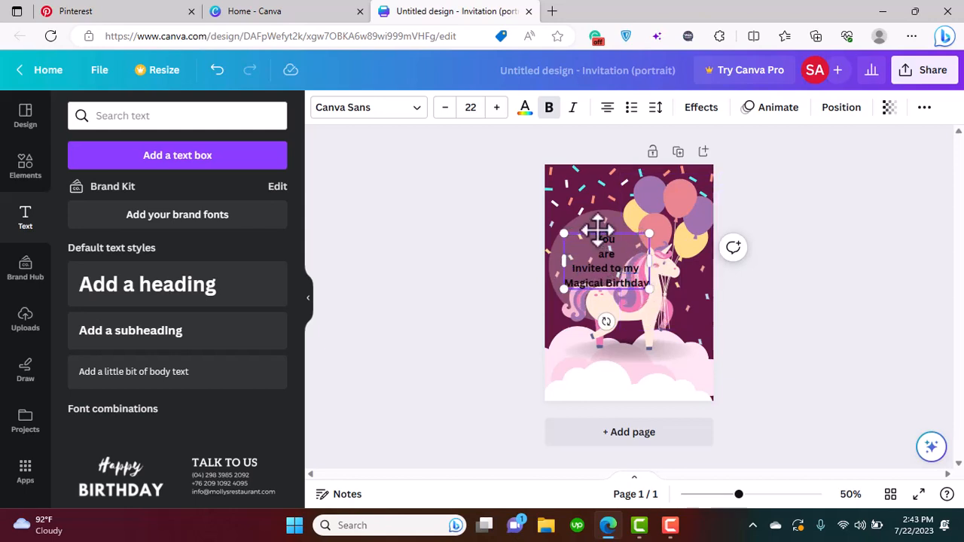
pyautogui.moveTo(594, 228); pyautogui.dragTo(592, 217)
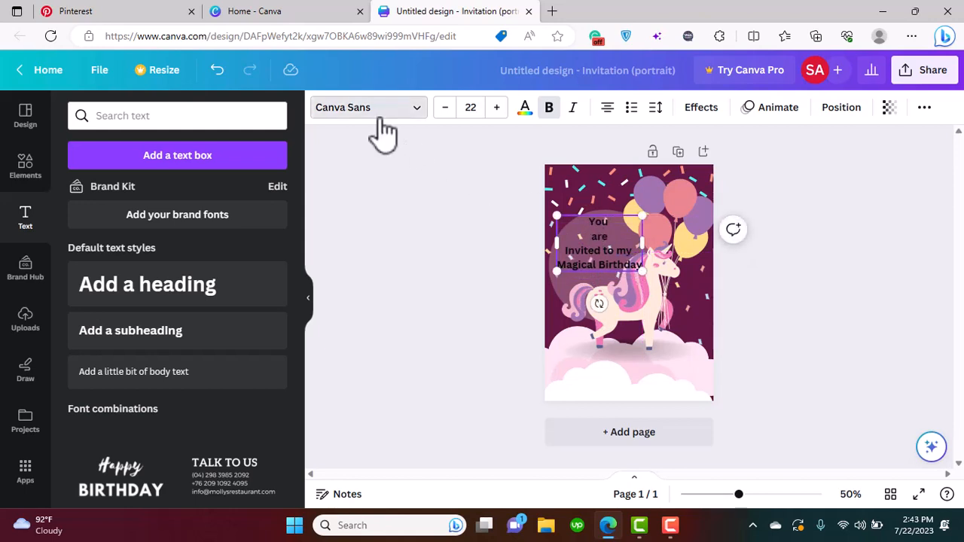
# Change the font of all four lines of the invitation text to Railey
pyautogui.click(377, 117)
pyautogui.scroll(-6, 309, 241)
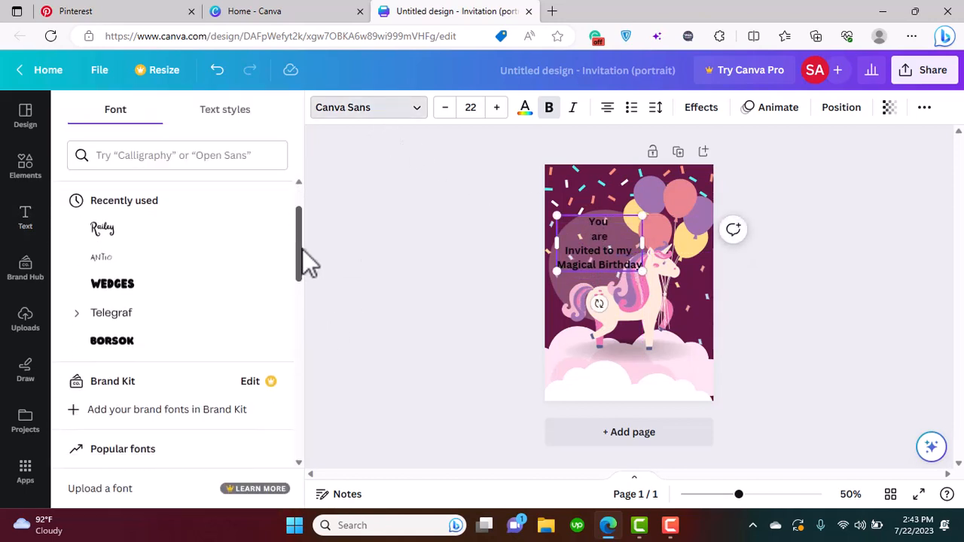
pyautogui.scroll(-5, 309, 340)
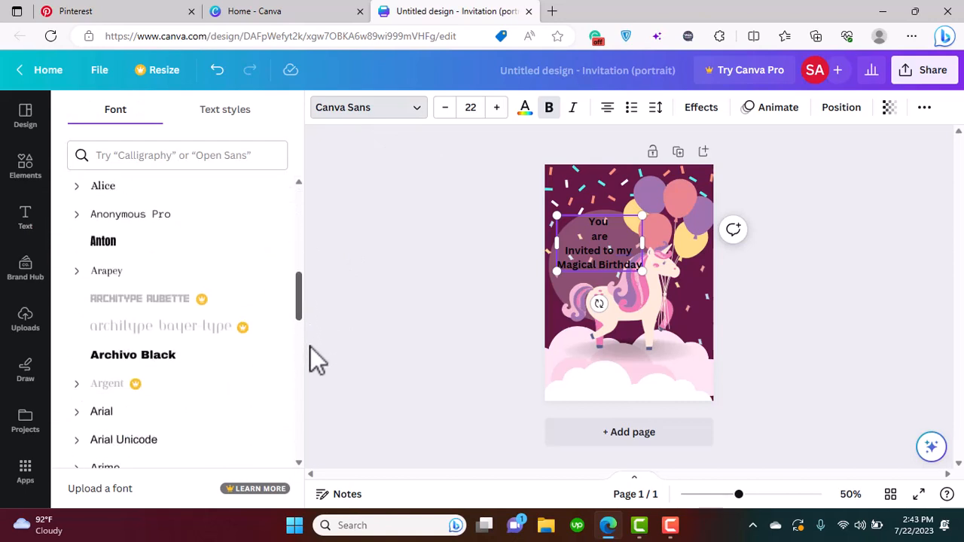
pyautogui.scroll(10, 311, 302)
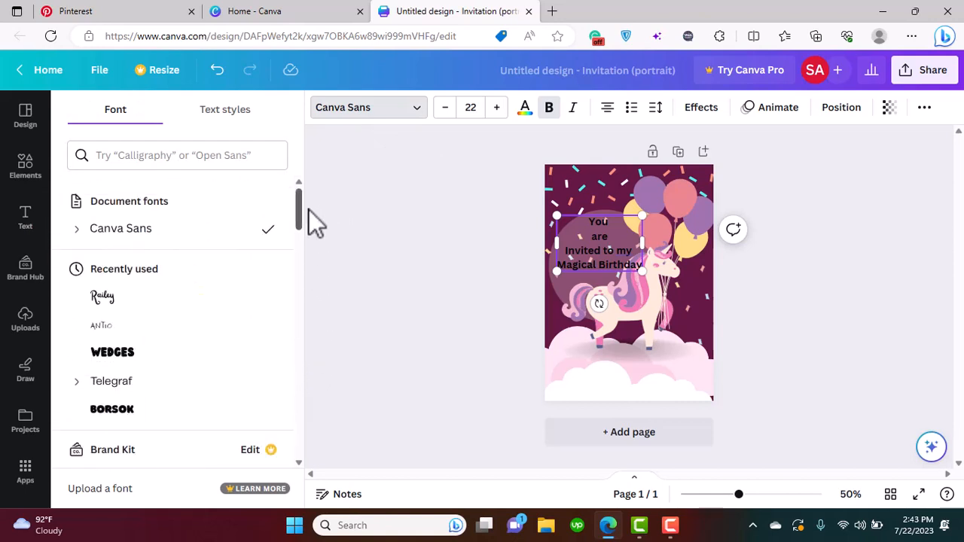
pyautogui.click(154, 155)
pyautogui.click(218, 114)
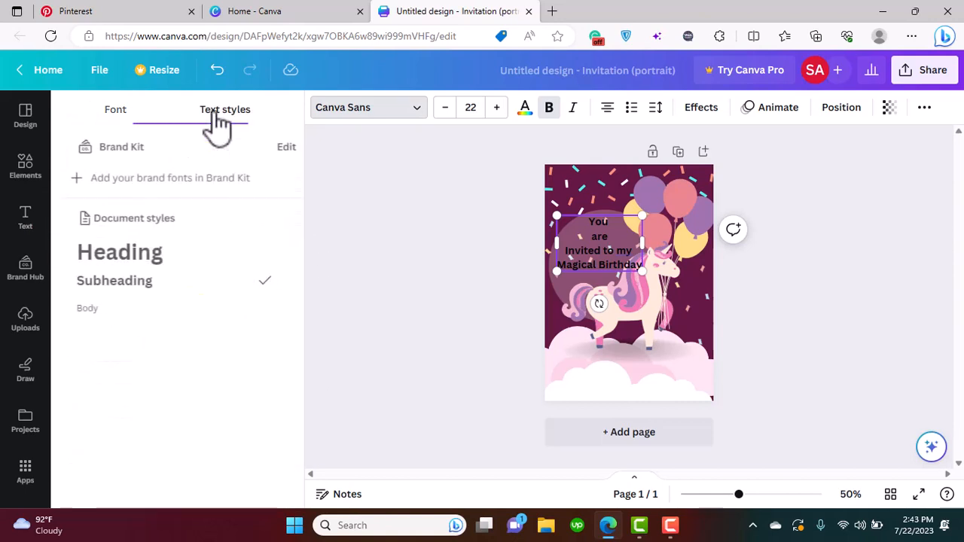
pyautogui.click(120, 117)
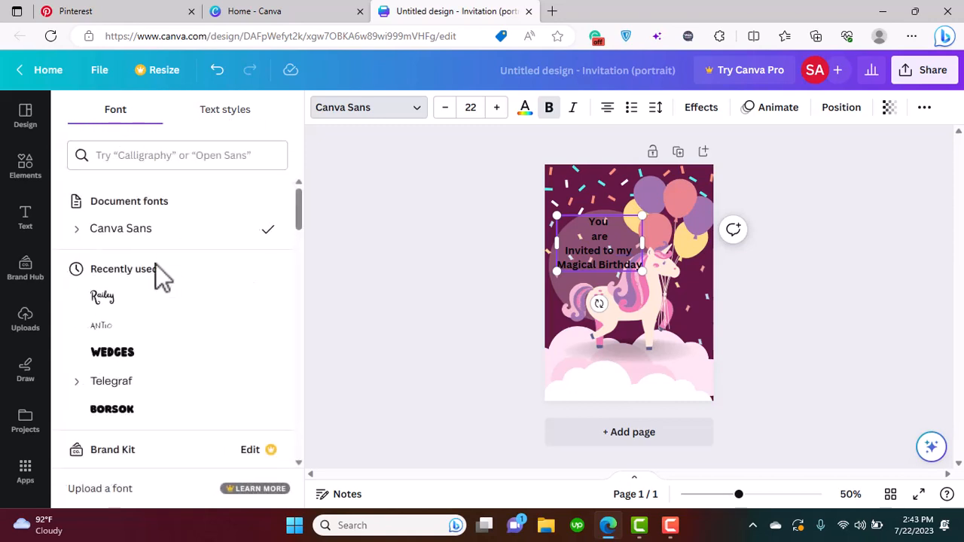
pyautogui.click(99, 300)
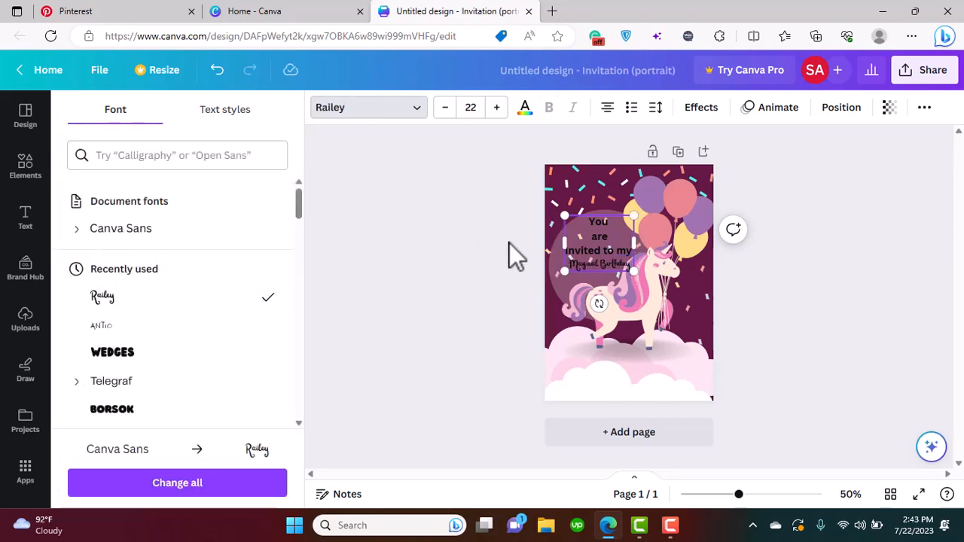
pyautogui.press('Return')
pyautogui.click(238, 305)
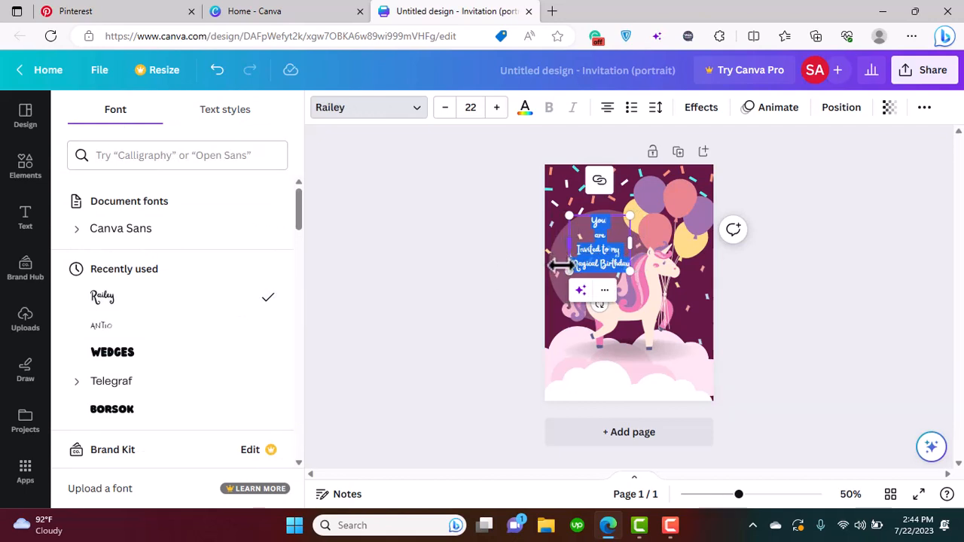
# Enlarge the invitation text to size 26.6 and shift it towards the center of the translucent circle
pyautogui.moveTo(564, 272); pyautogui.dragTo(565, 277)
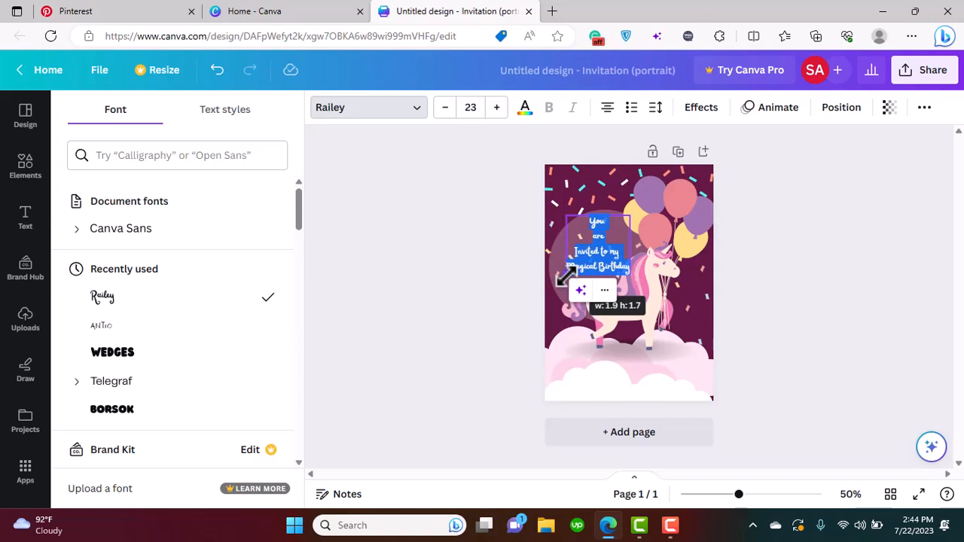
pyautogui.moveTo(565, 276); pyautogui.dragTo(557, 289)
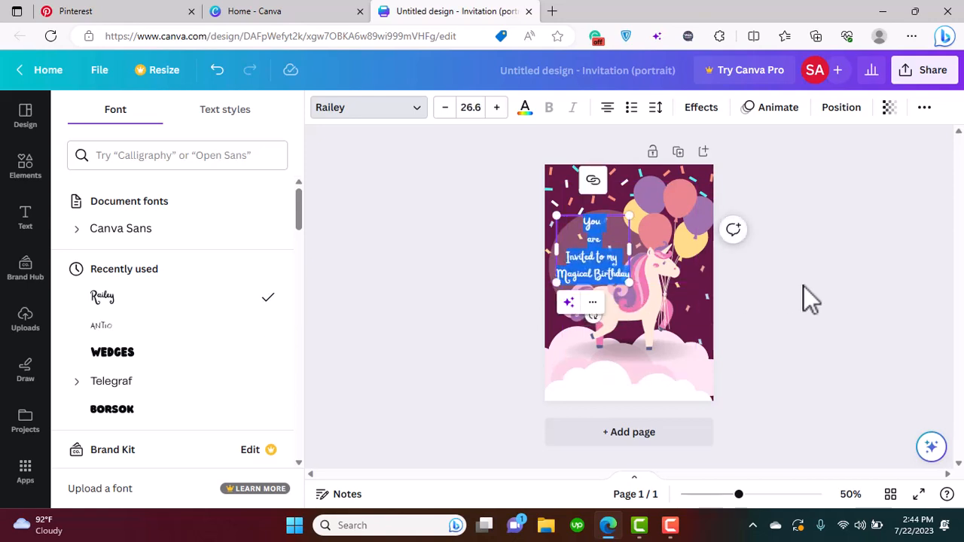
pyautogui.click(804, 286)
pyautogui.moveTo(586, 256)
pyautogui.mouseDown()
pyautogui.moveTo(588, 244)
pyautogui.moveTo(590, 254)
pyautogui.moveTo(627, 257)
pyautogui.moveTo(582, 241)
pyautogui.mouseUp()
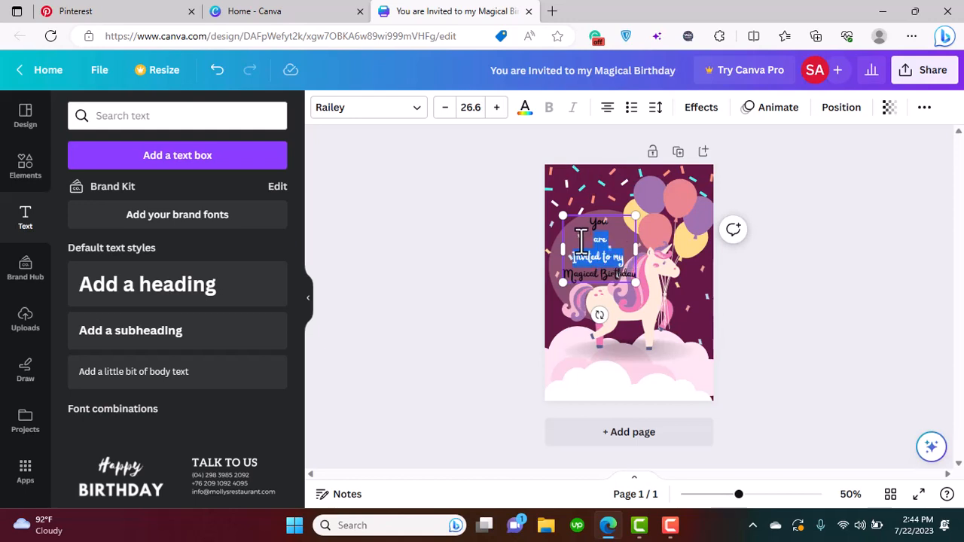
# Tighten the invitation text's line spacing to 1.09
pyautogui.click(655, 107)
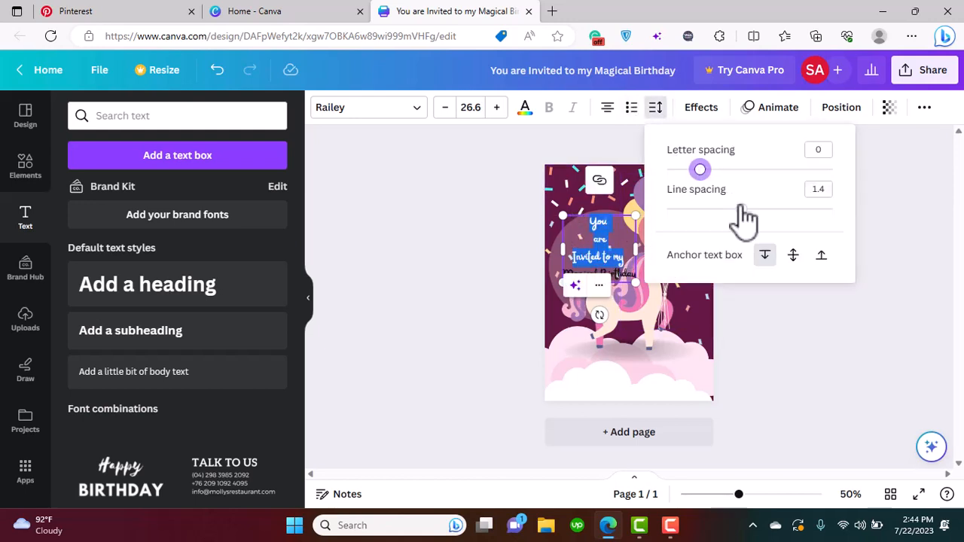
pyautogui.moveTo(741, 204); pyautogui.dragTo(716, 212)
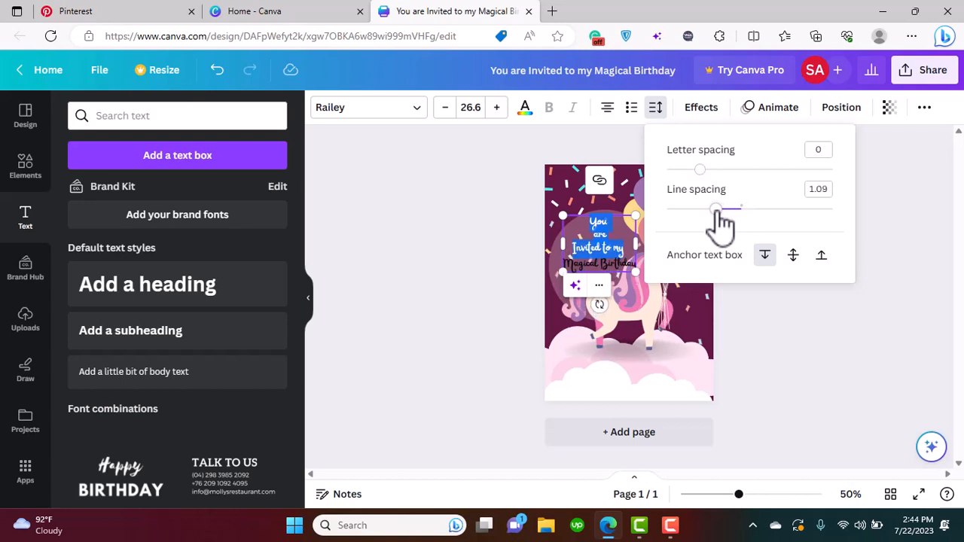
pyautogui.click(848, 330)
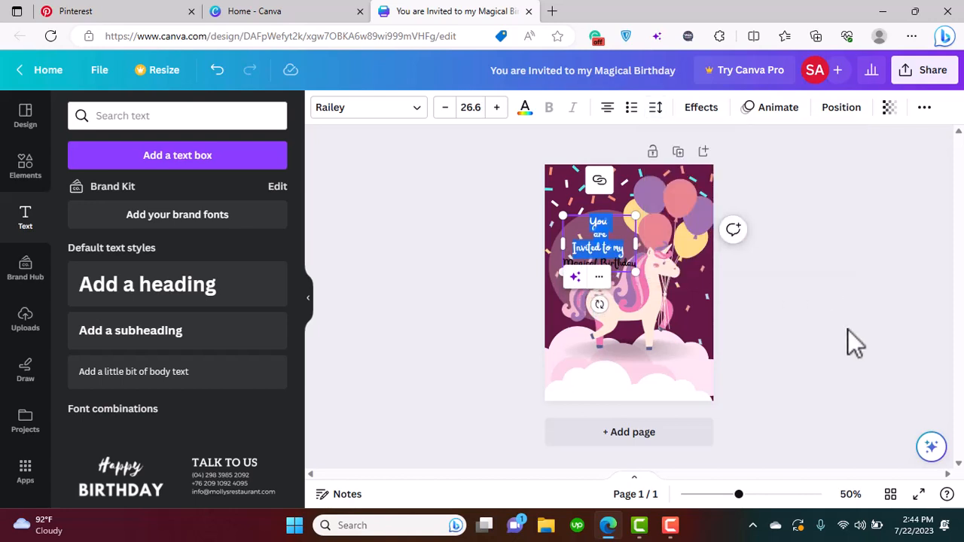
# Reduce the first three lines, "You / are / Invited to my", to font size 18.6, leaving out "Magical Birthday"
pyautogui.click(594, 244)
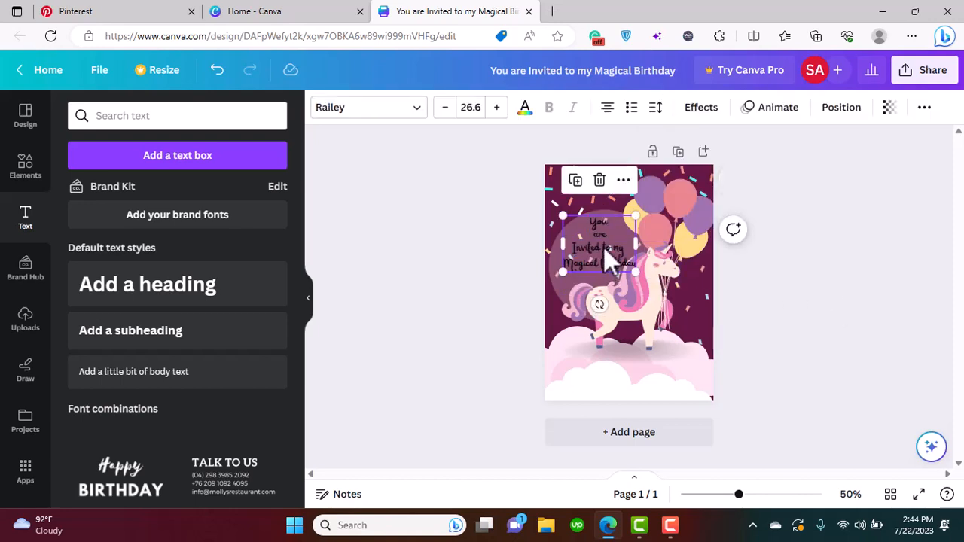
pyautogui.doubleClick(607, 248)
pyautogui.moveTo(630, 250); pyautogui.dragTo(564, 216)
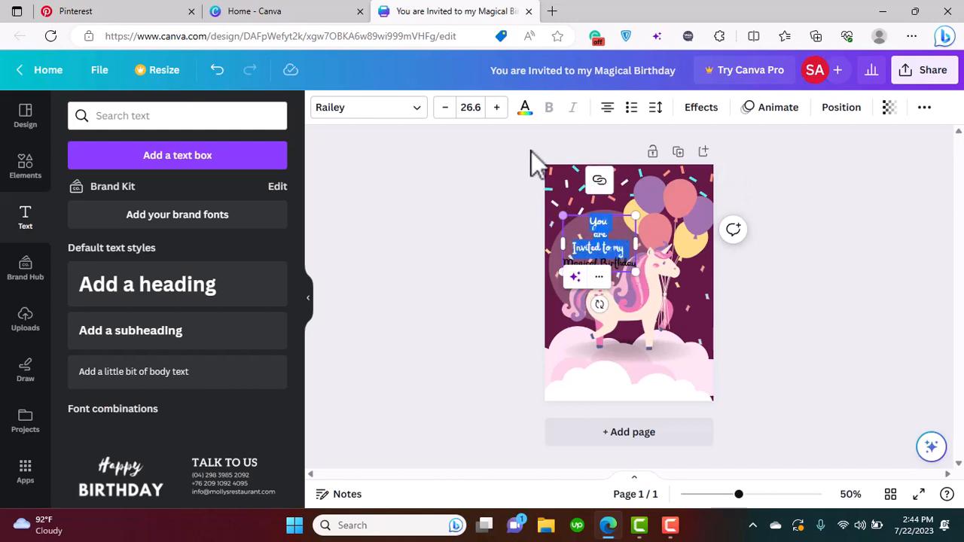
pyautogui.click(446, 109)
pyautogui.click(445, 109)
pyautogui.click(445, 110)
pyautogui.click(445, 109)
pyautogui.click(446, 109)
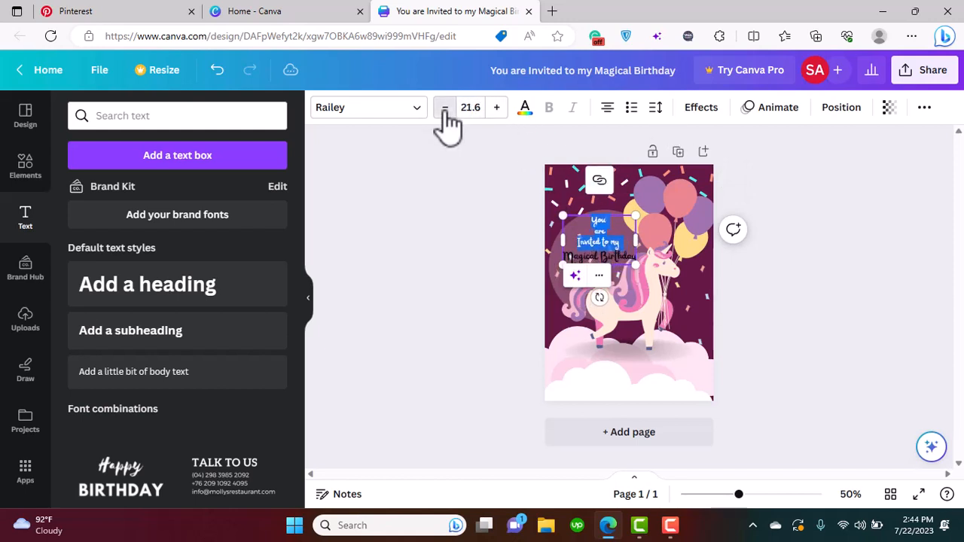
pyautogui.click(446, 109)
pyautogui.click(446, 109)
pyautogui.click(445, 109)
pyautogui.click(445, 109)
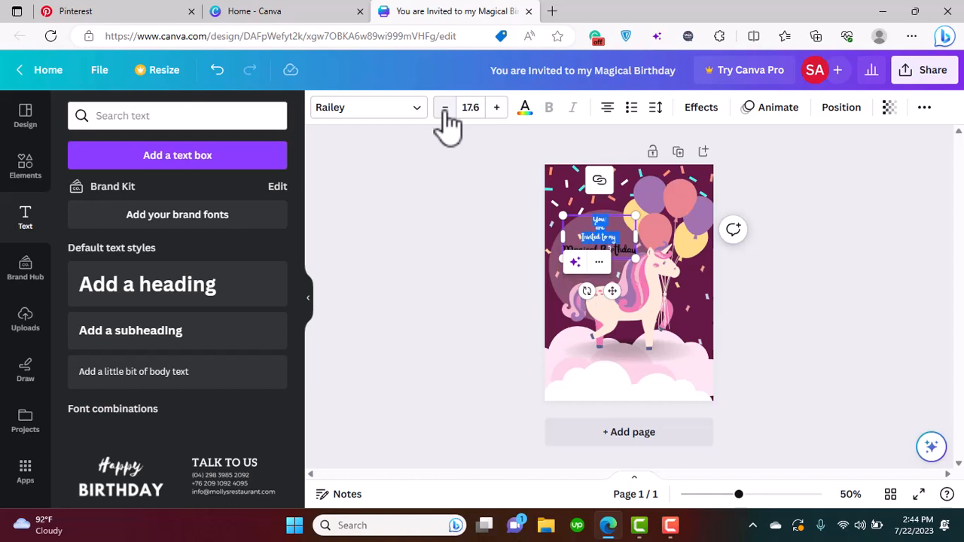
pyautogui.click(496, 110)
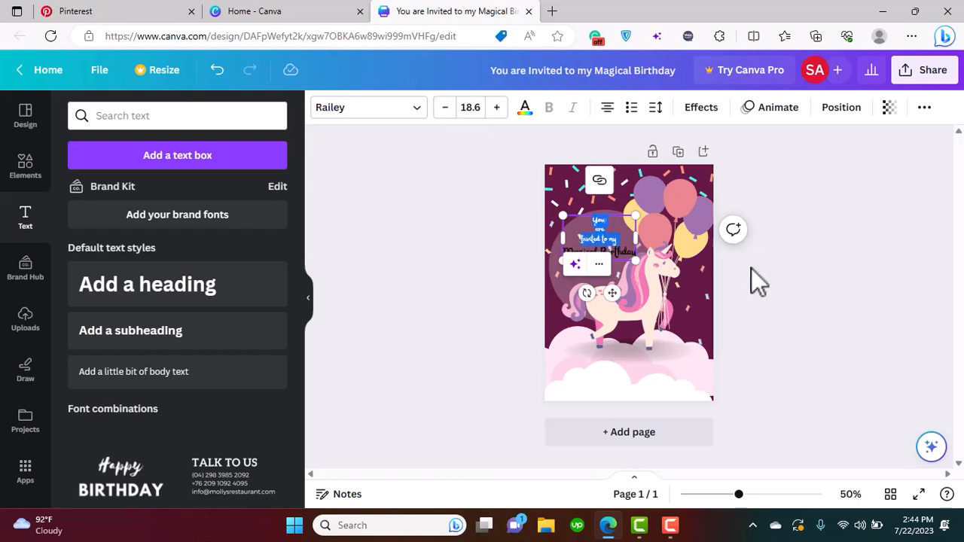
pyautogui.click(730, 294)
# Insert a blank line between "Invited to my" and "Magical Birthday"
pyautogui.click(607, 252)
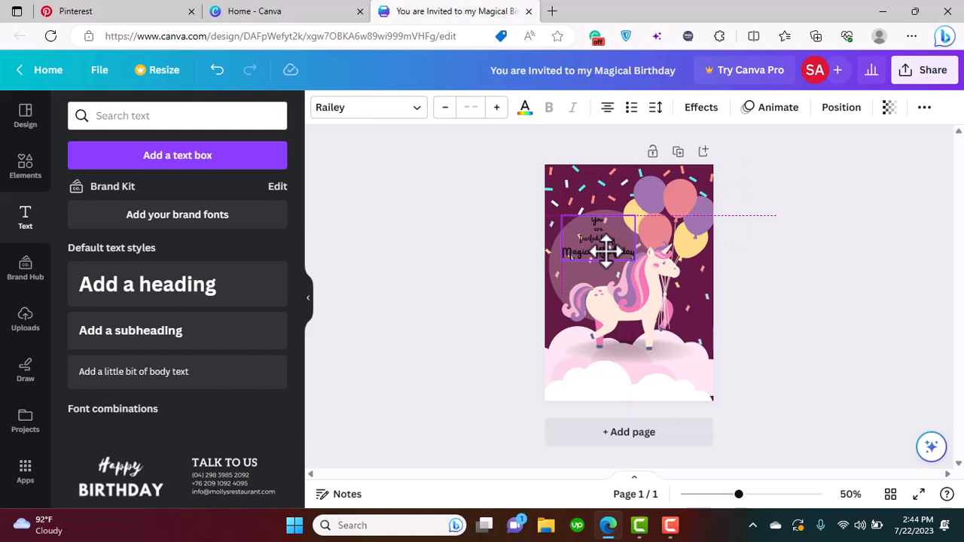
pyautogui.click(618, 242)
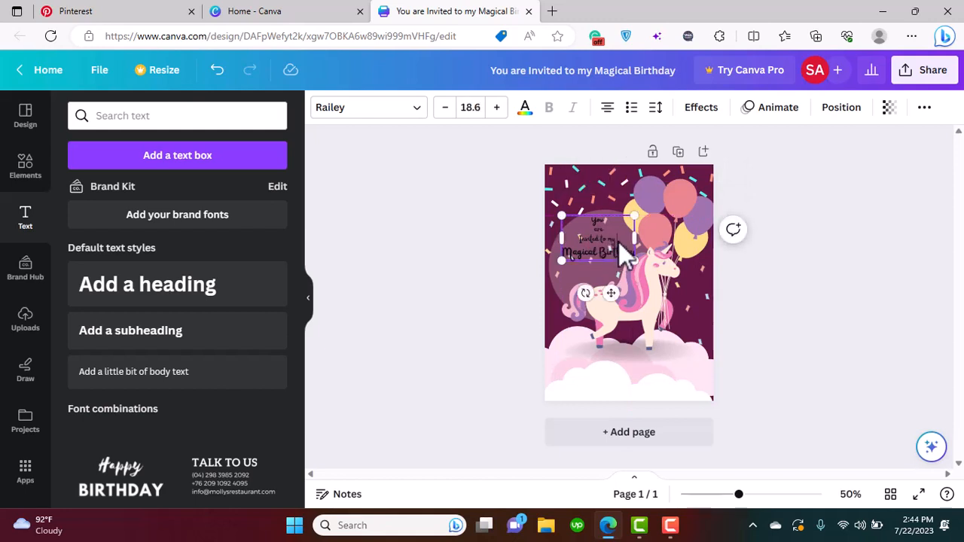
pyautogui.press('Return')
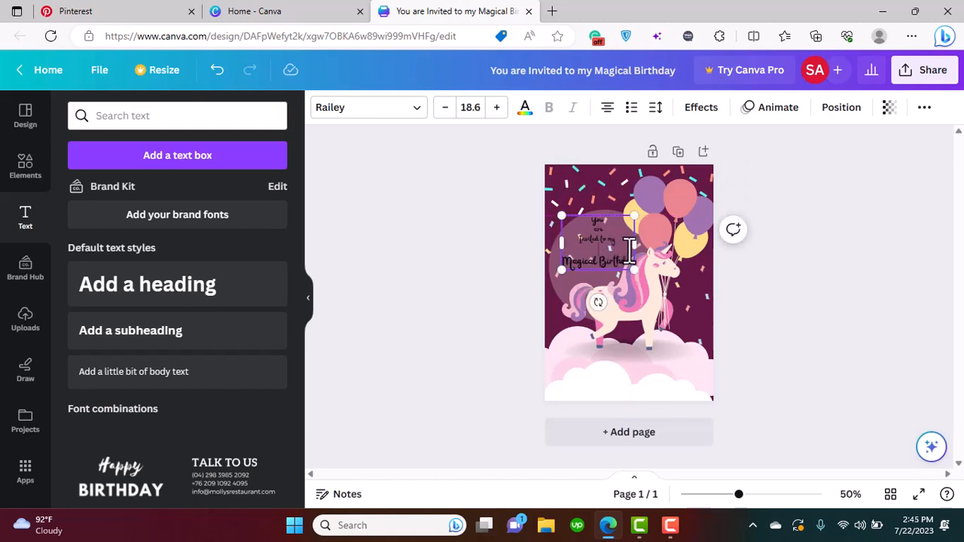
pyautogui.click(783, 302)
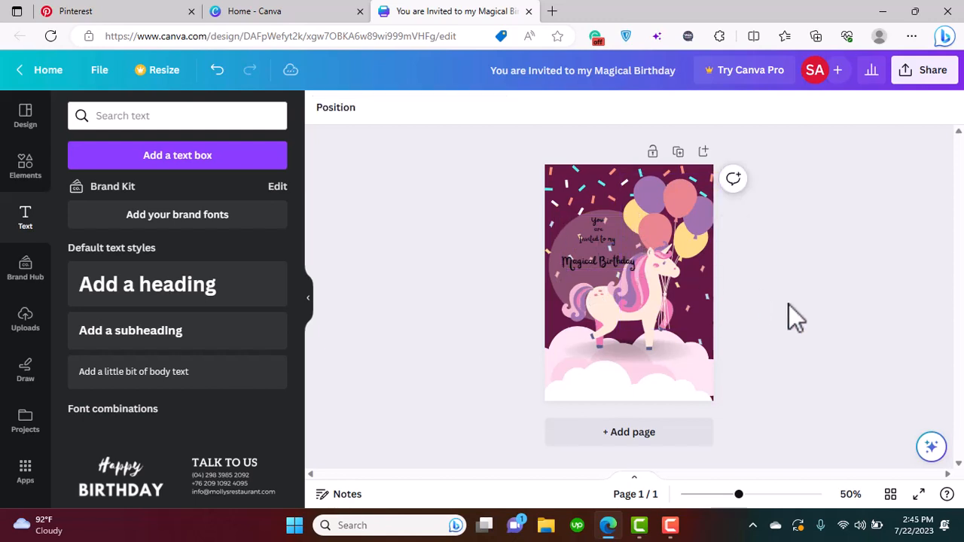
# Move the unicorn, the balloons and the ground shadow together slightly to the right to clear space for the text
pyautogui.click(608, 312)
pyautogui.keyDown('shift'); pyautogui.click(703, 221); pyautogui.keyUp('shift')
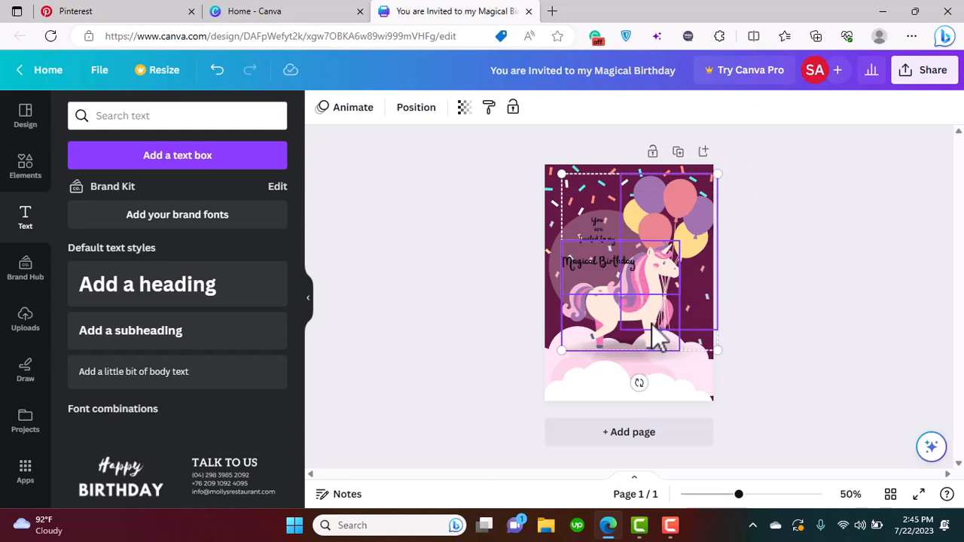
pyautogui.keyDown('shift'); pyautogui.click(618, 355); pyautogui.keyUp('shift')
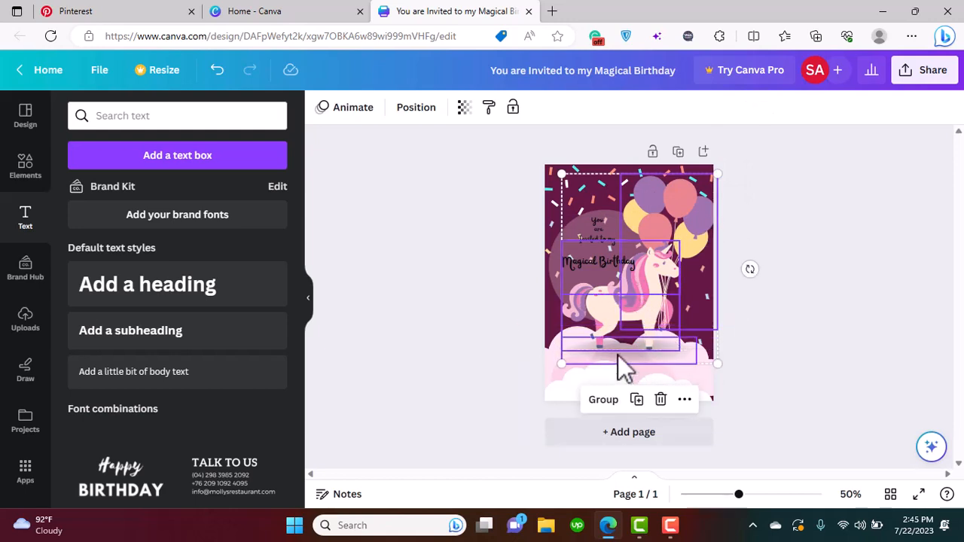
pyautogui.moveTo(618, 355)
pyautogui.mouseDown()
pyautogui.moveTo(630, 359)
pyautogui.moveTo(631, 351)
pyautogui.mouseUp()
pyautogui.click(761, 279)
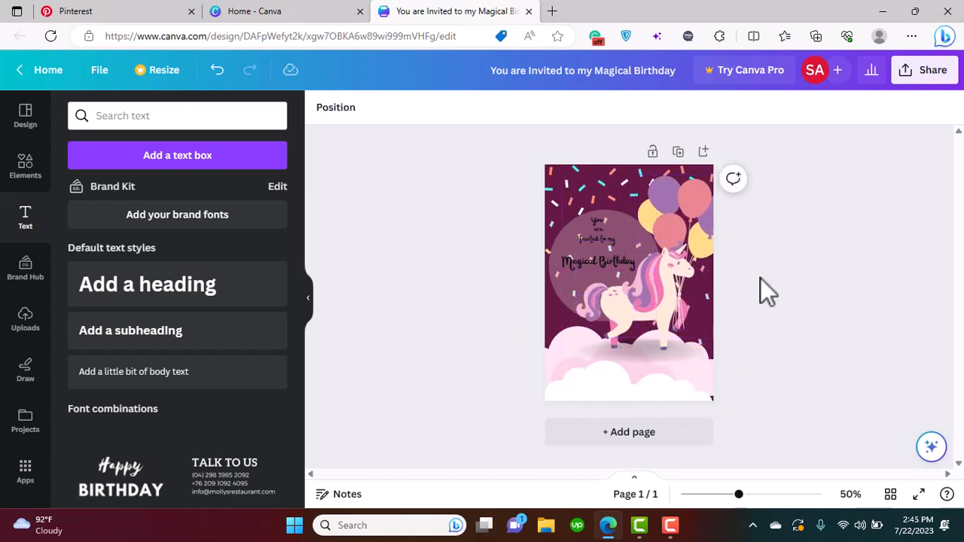
# Increase the font size of "You / are / Invited to my" to 22.7
pyautogui.click(577, 258)
pyautogui.moveTo(632, 270); pyautogui.dragTo(577, 226)
pyautogui.click(606, 220)
pyautogui.click(496, 107)
pyautogui.click(496, 107)
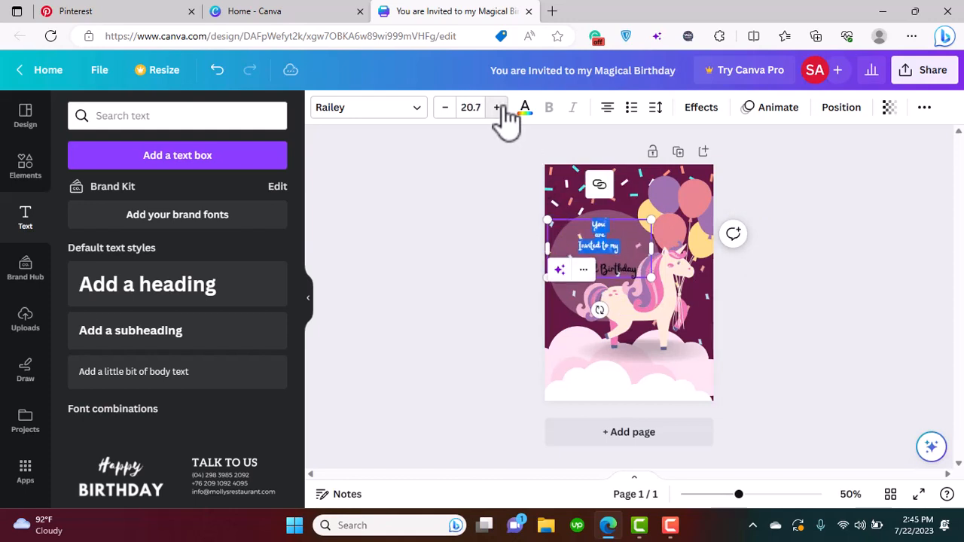
pyautogui.click(497, 107)
pyautogui.click(496, 107)
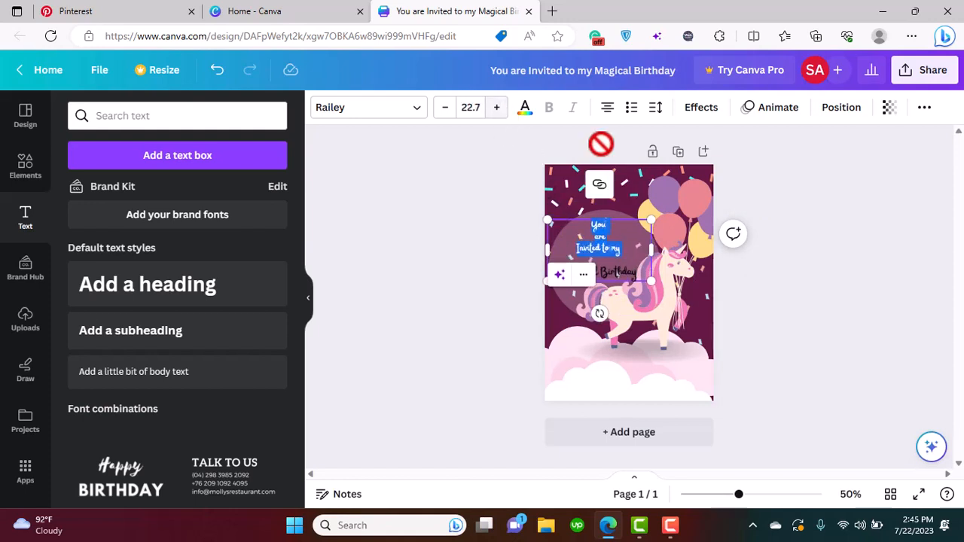
pyautogui.click(849, 276)
# Try the two pale pinks from the document colors on the whole invitation text and settle on white
pyautogui.click(600, 249)
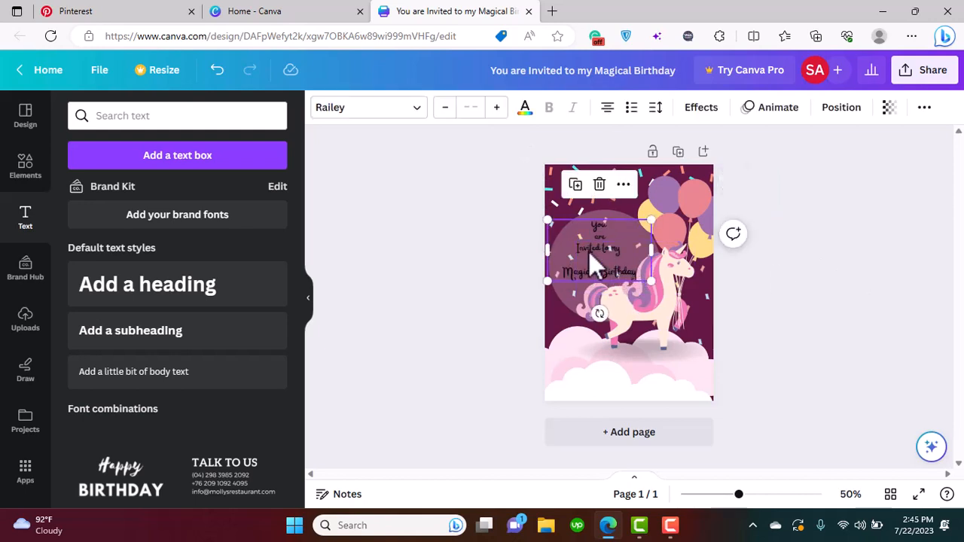
pyautogui.click(525, 107)
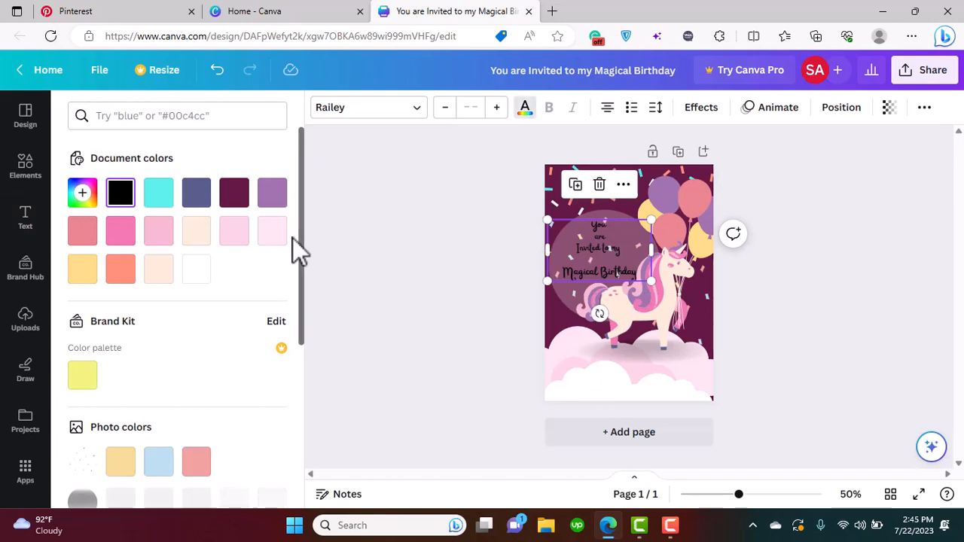
pyautogui.click(238, 243)
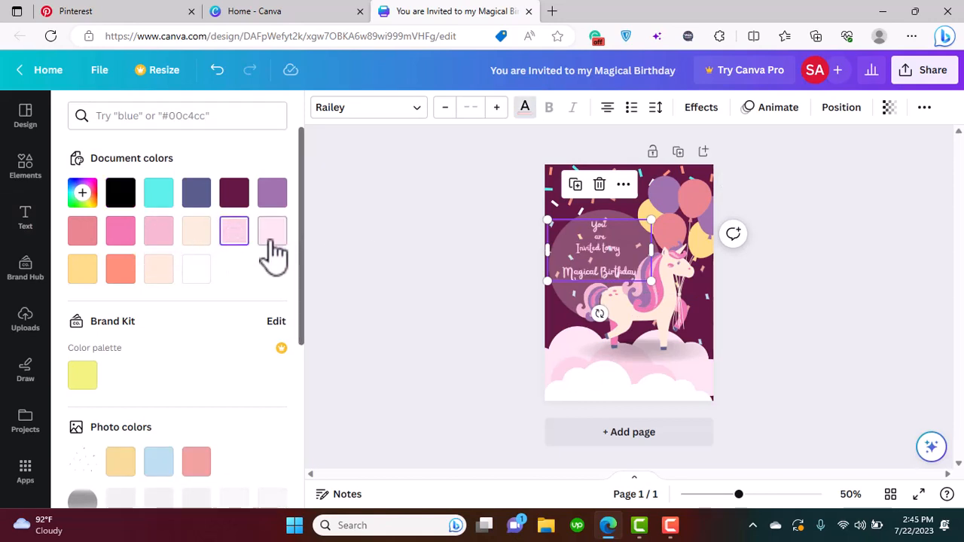
pyautogui.click(271, 238)
pyautogui.click(193, 271)
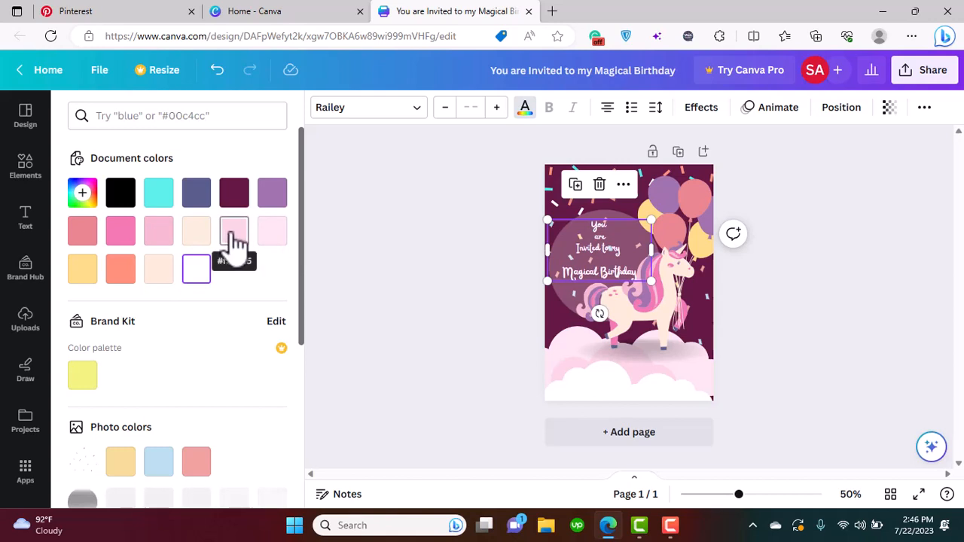
# Apply the Shadow effect to the invitation text and color the shadow with the background's dark magenta
pyautogui.click(699, 109)
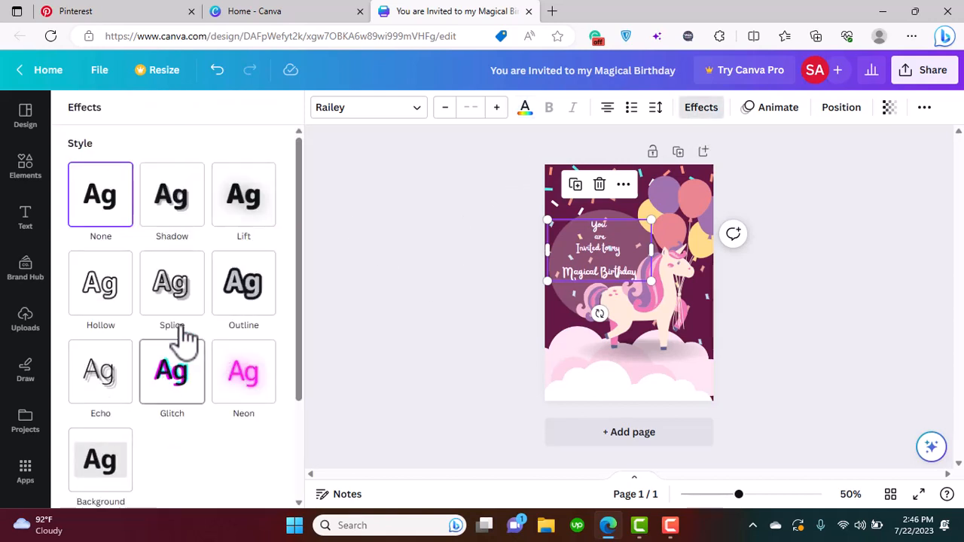
pyautogui.click(175, 213)
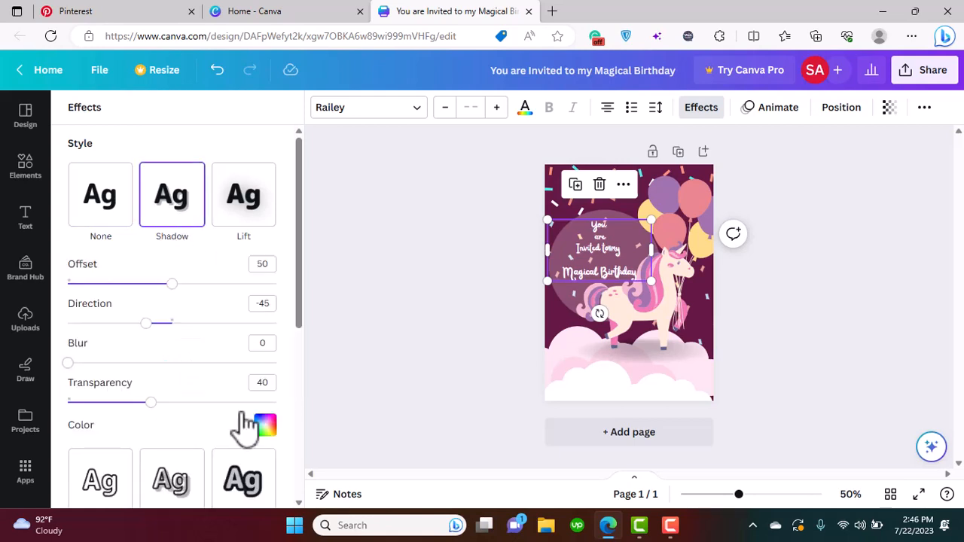
pyautogui.moveTo(296, 324); pyautogui.dragTo(304, 399)
pyautogui.click(266, 266)
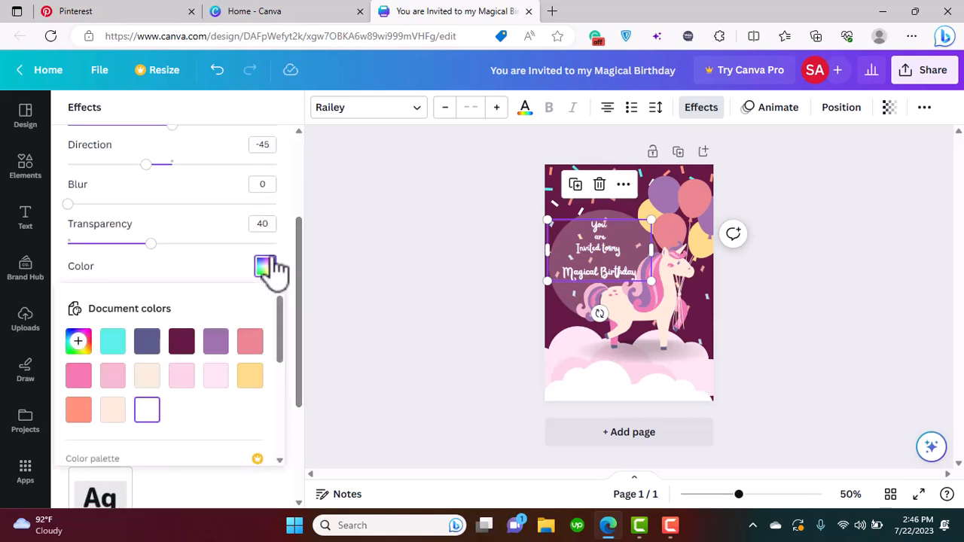
pyautogui.click(181, 345)
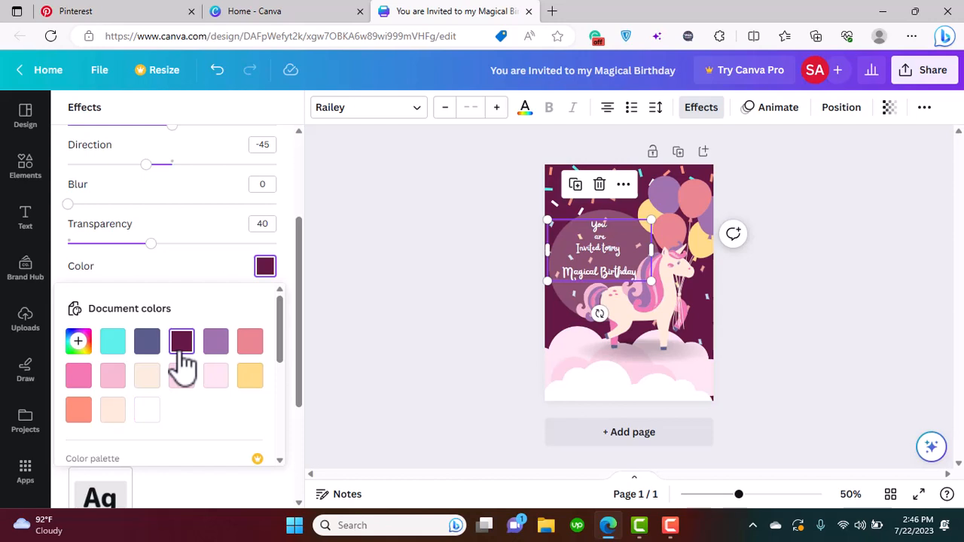
# Recolor the "Magical Birthday" line with a custom light purple
pyautogui.click(399, 278)
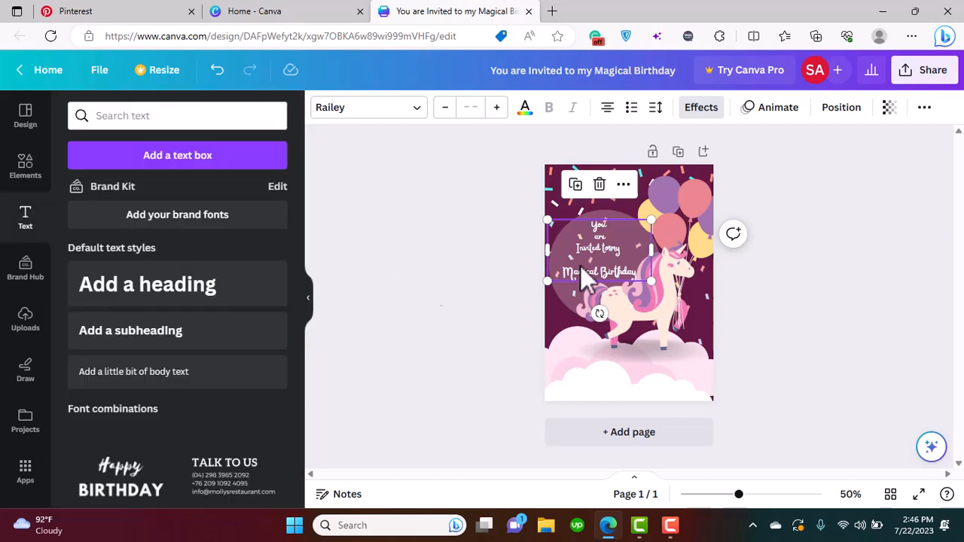
pyautogui.click(640, 274)
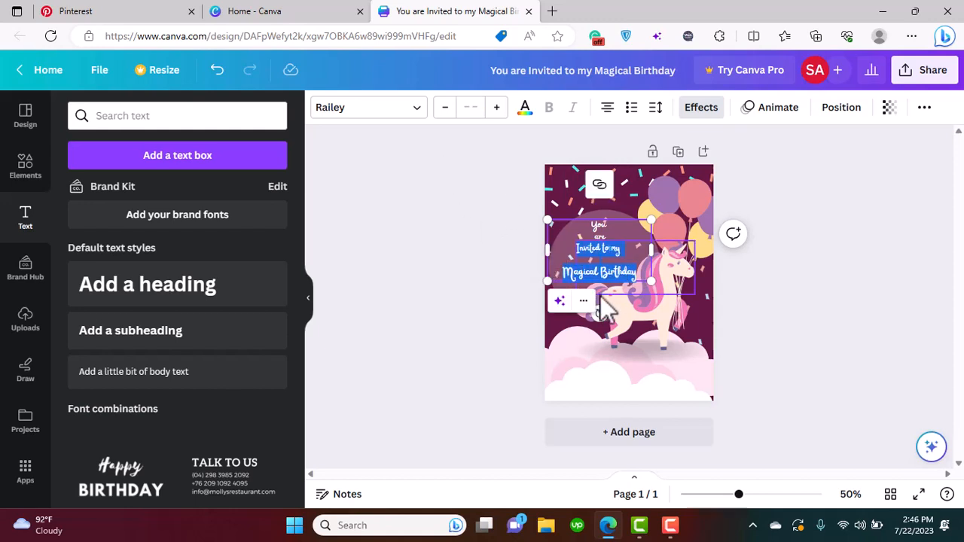
pyautogui.click(628, 280)
pyautogui.click(638, 277)
pyautogui.click(621, 277)
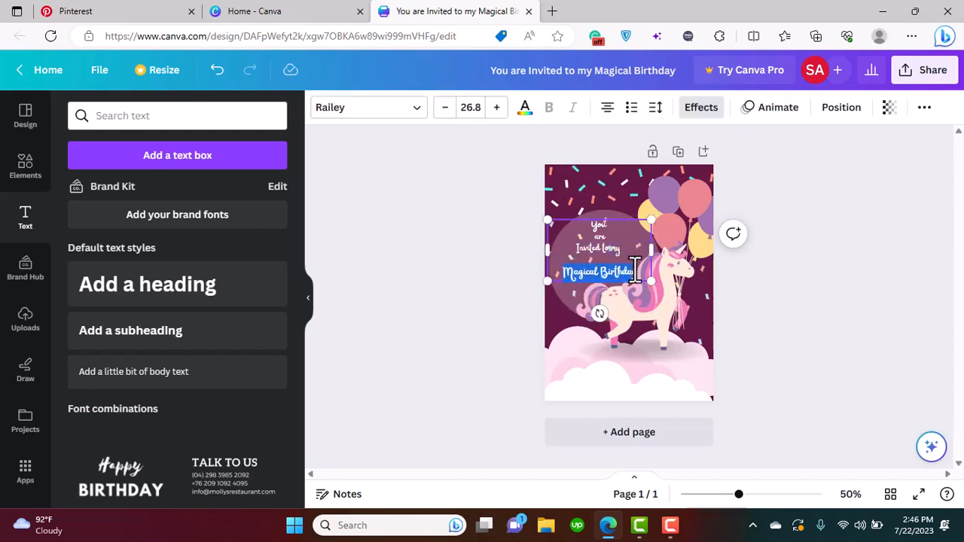
pyautogui.click(527, 111)
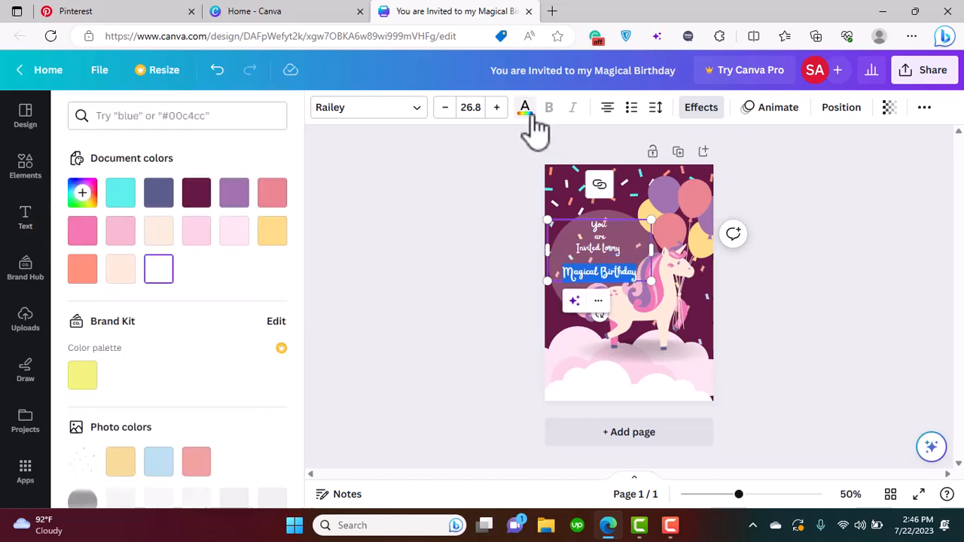
pyautogui.click(86, 205)
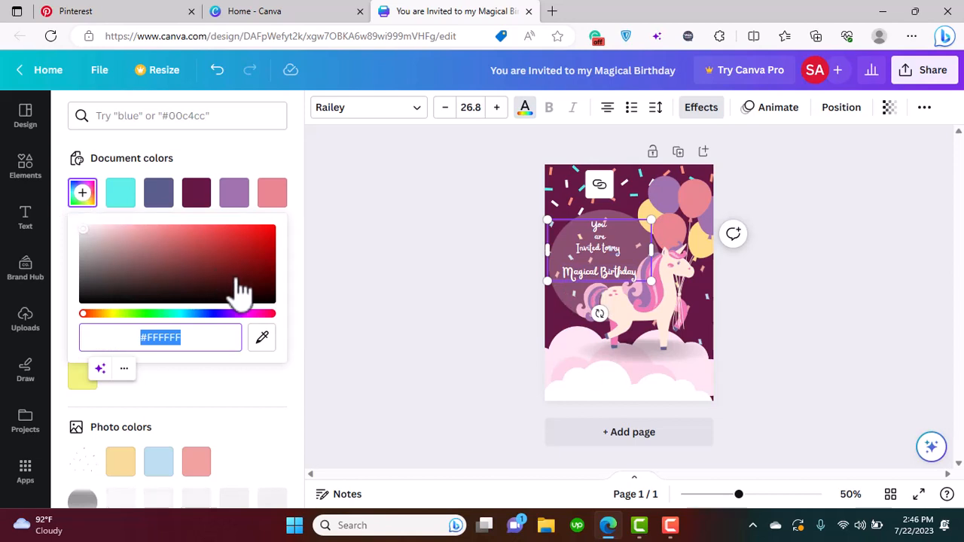
pyautogui.click(235, 313)
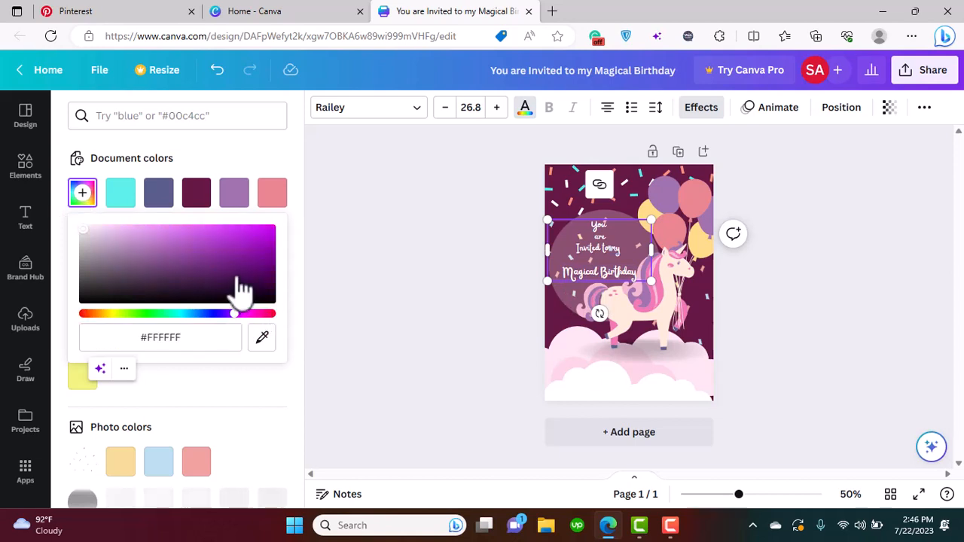
pyautogui.click(232, 237)
pyautogui.moveTo(231, 236); pyautogui.dragTo(228, 225)
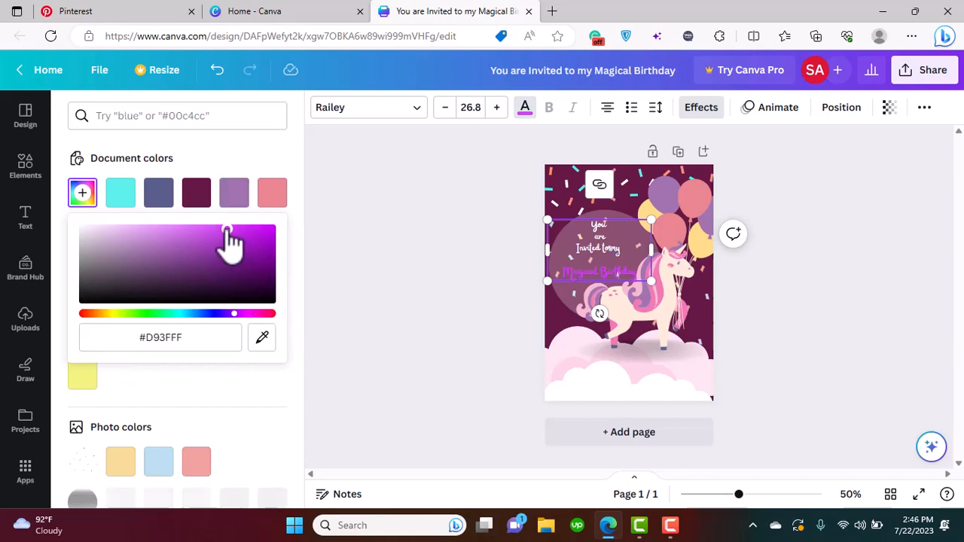
pyautogui.moveTo(228, 240); pyautogui.dragTo(171, 216)
pyautogui.click(402, 253)
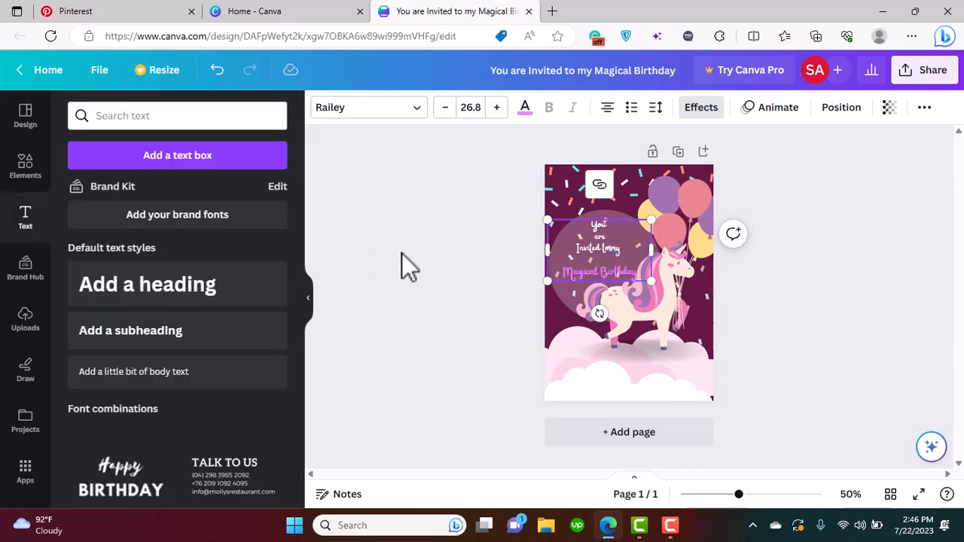
# Try the Neon effect with an adjusted intensity on the invitation text, and undo back to white text with the Shadow effect
pyautogui.click(701, 109)
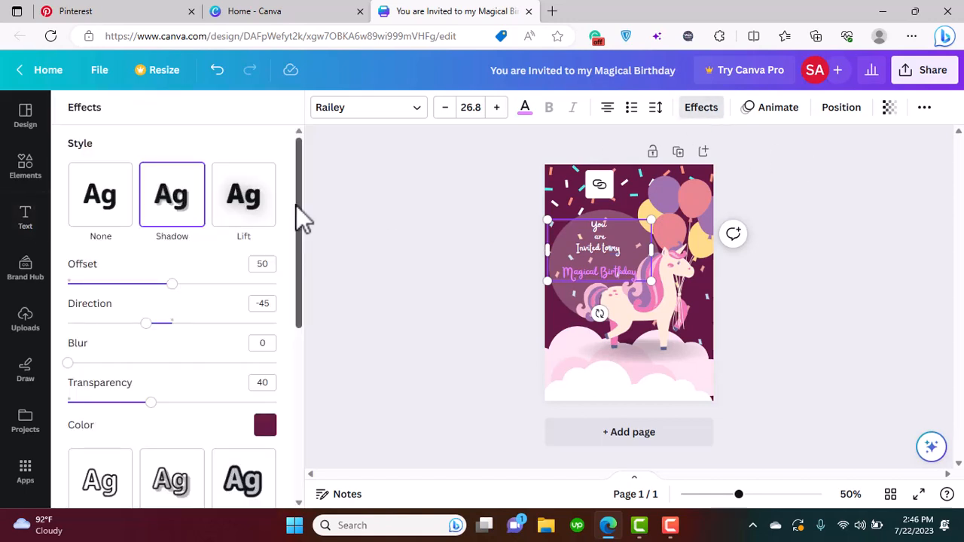
pyautogui.moveTo(300, 217); pyautogui.dragTo(297, 365)
pyautogui.click(262, 258)
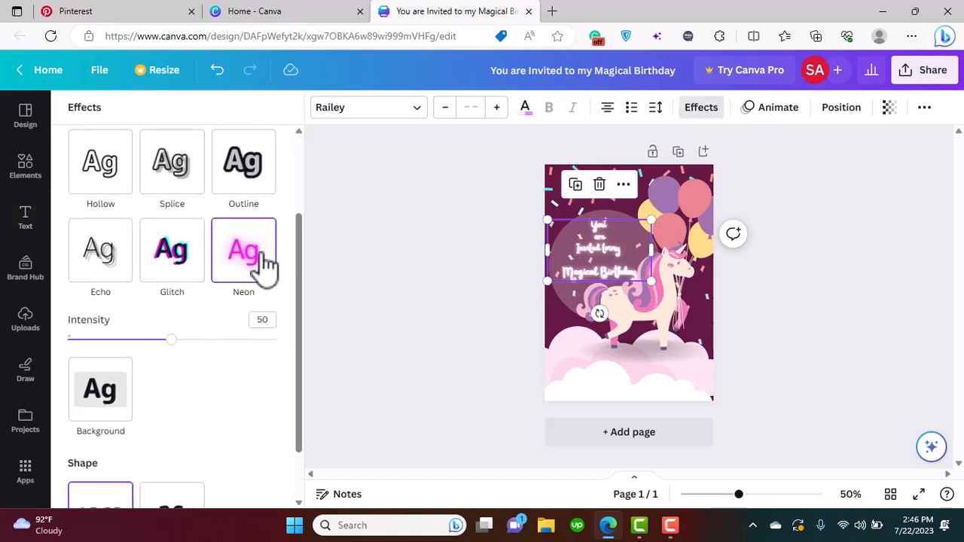
pyautogui.moveTo(172, 340); pyautogui.dragTo(162, 365)
pyautogui.click(440, 333)
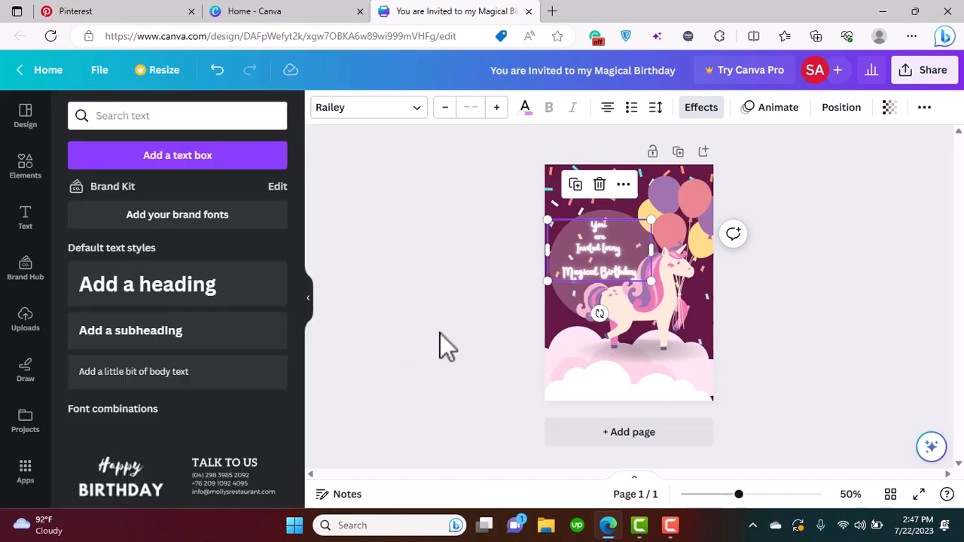
pyautogui.hotkey('ctrl', 'z')
pyautogui.hotkey('ctrl', 'z')
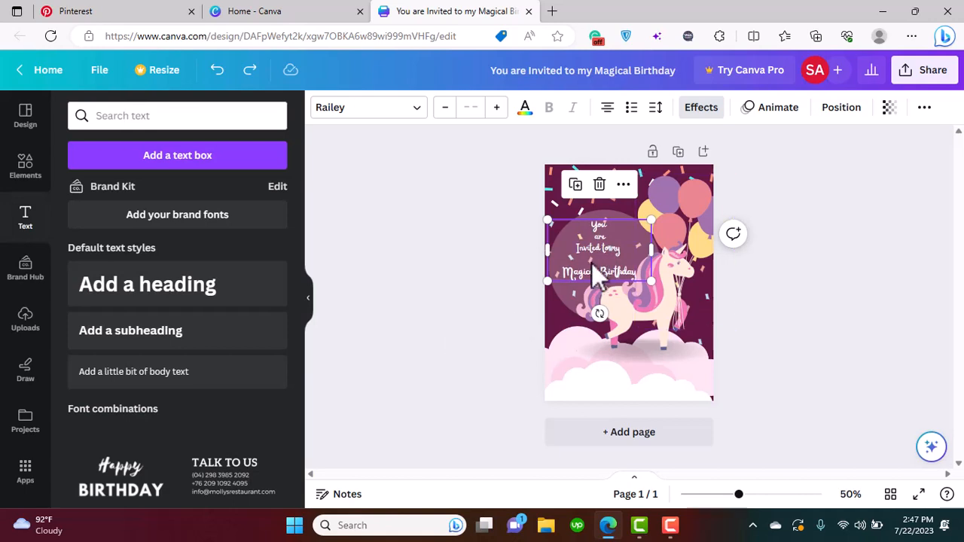
# Color the "Magical Birthday" line with the purple #9f73ae from the document colors
pyautogui.click(595, 269)
pyautogui.moveTo(643, 272); pyautogui.dragTo(538, 270)
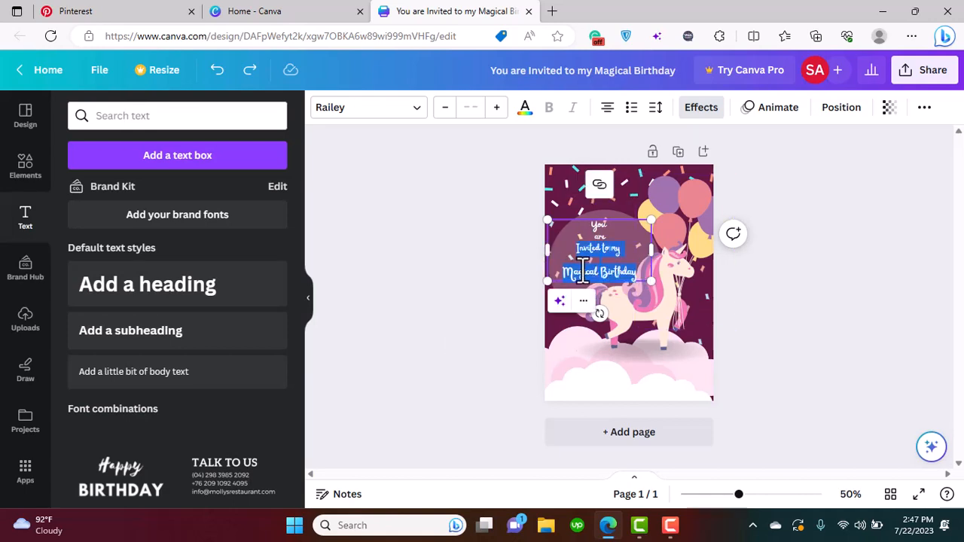
pyautogui.click(570, 273)
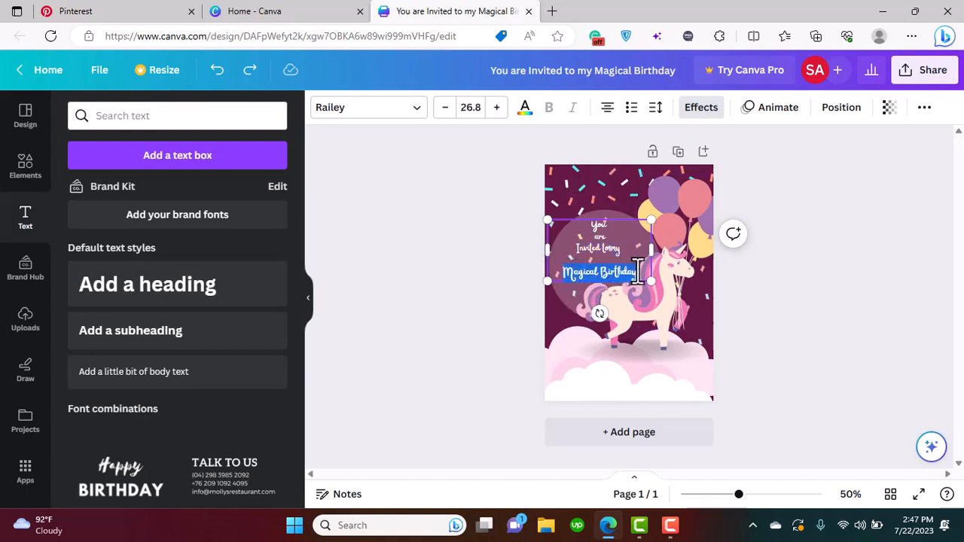
pyautogui.click(526, 114)
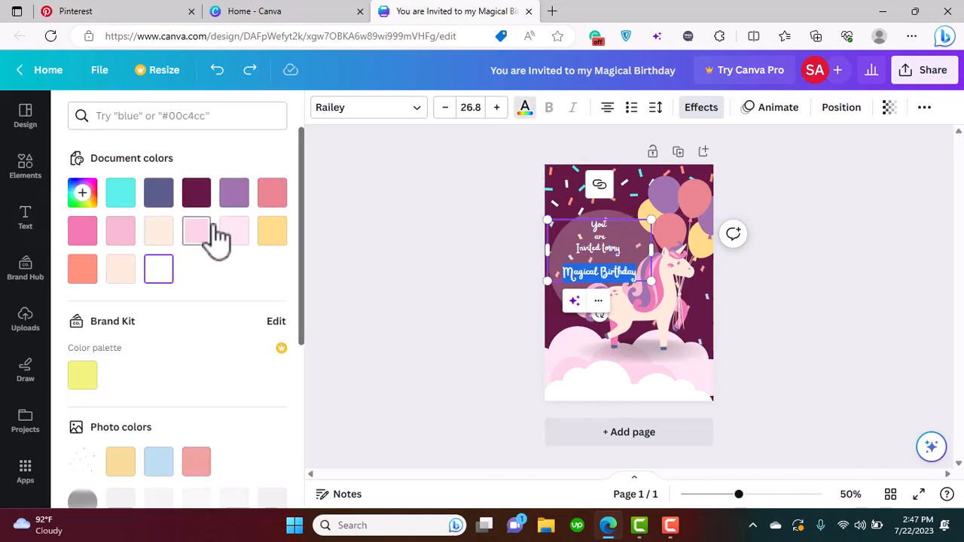
pyautogui.click(235, 197)
pyautogui.click(389, 260)
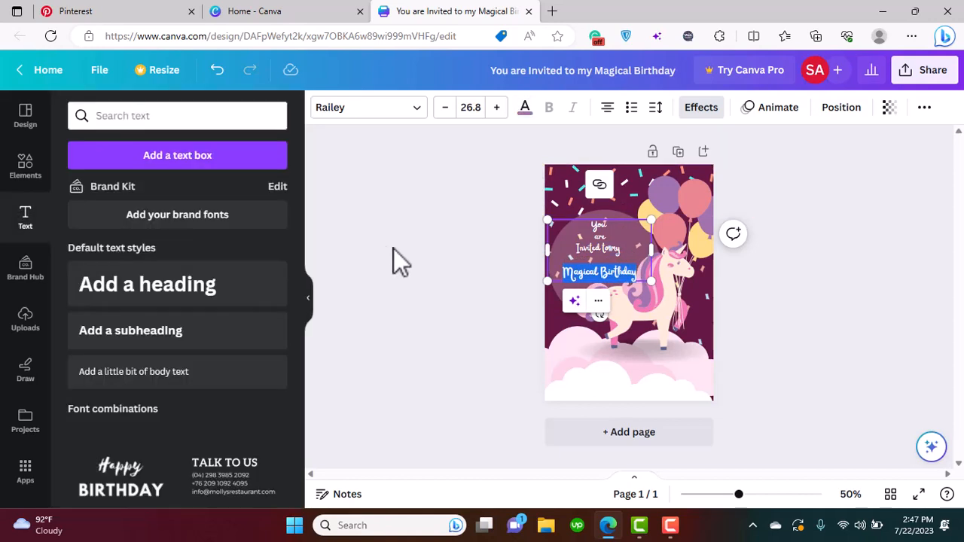
# Recolor the "Magical Birthday" line with a custom bright pinkish violet close to #FD8FFF
pyautogui.click(599, 269)
pyautogui.doubleClick(638, 273)
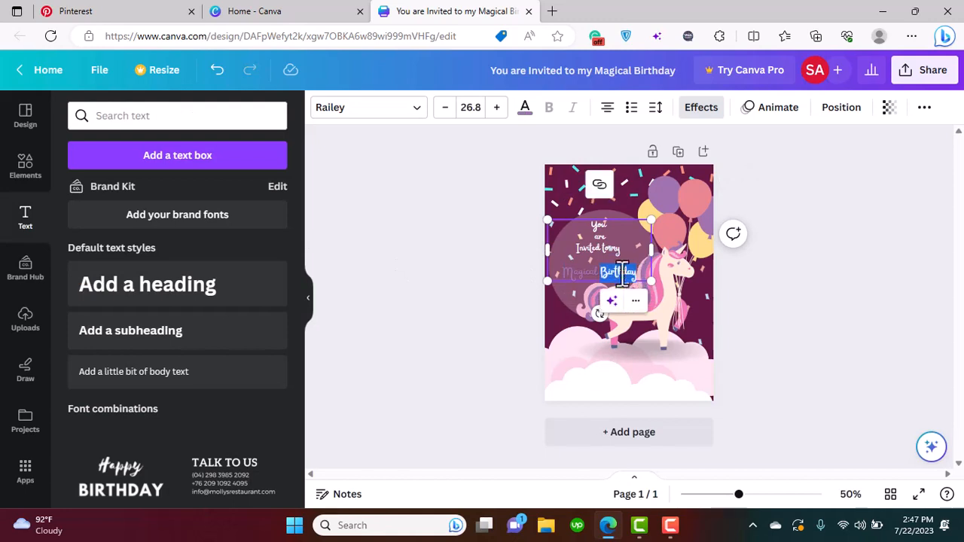
pyautogui.doubleClick(603, 272)
pyautogui.click(575, 271)
pyautogui.moveTo(573, 270); pyautogui.dragTo(638, 273)
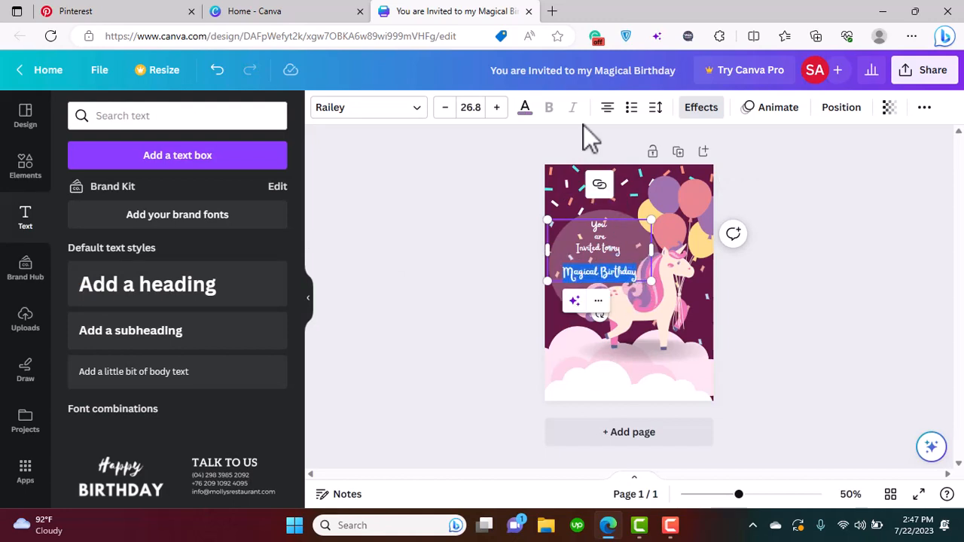
pyautogui.click(525, 107)
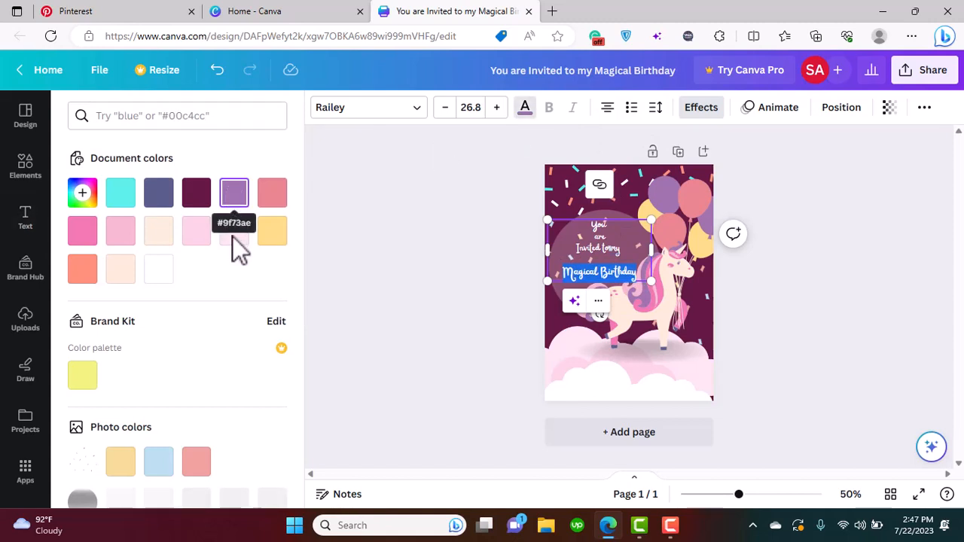
pyautogui.click(84, 195)
pyautogui.click(140, 247)
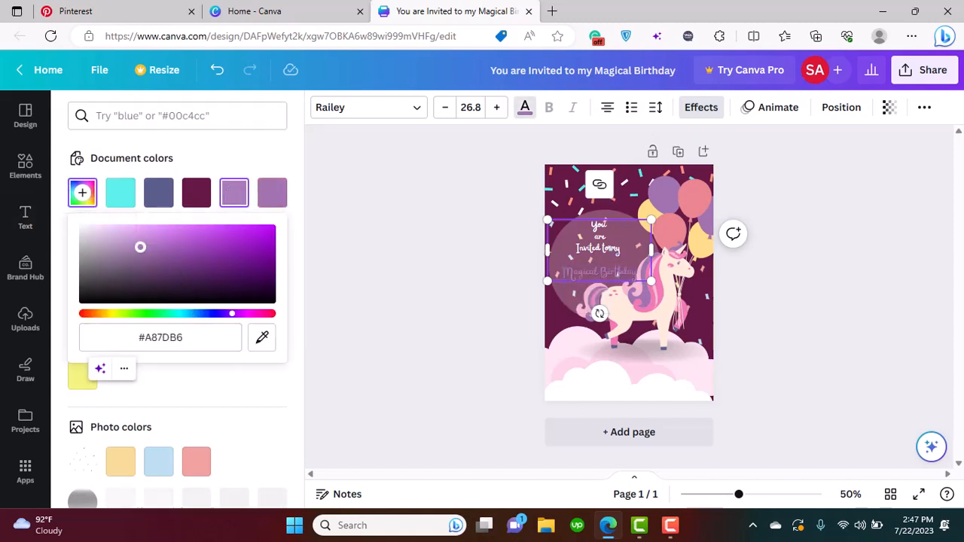
pyautogui.moveTo(233, 314); pyautogui.dragTo(240, 313)
pyautogui.click(166, 226)
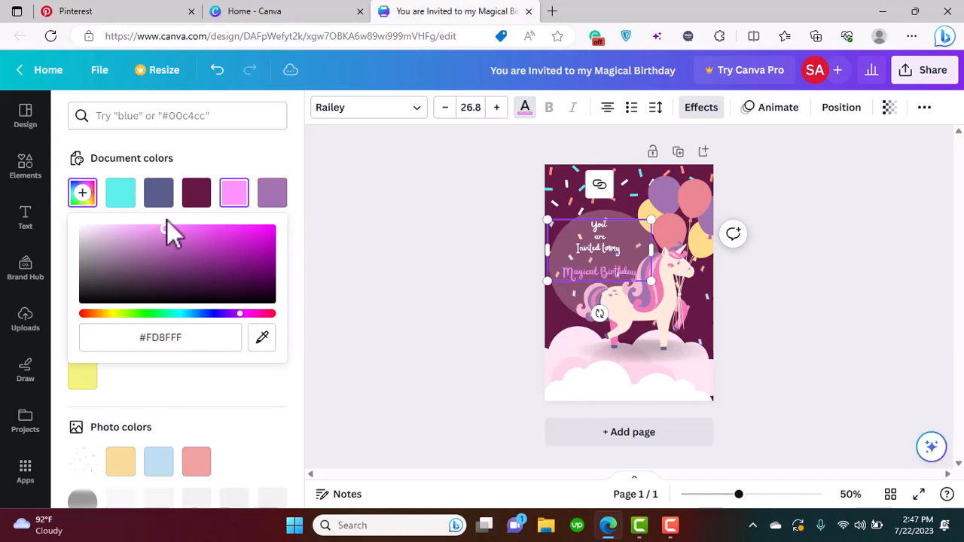
pyautogui.moveTo(167, 220); pyautogui.dragTo(174, 213)
pyautogui.click(411, 258)
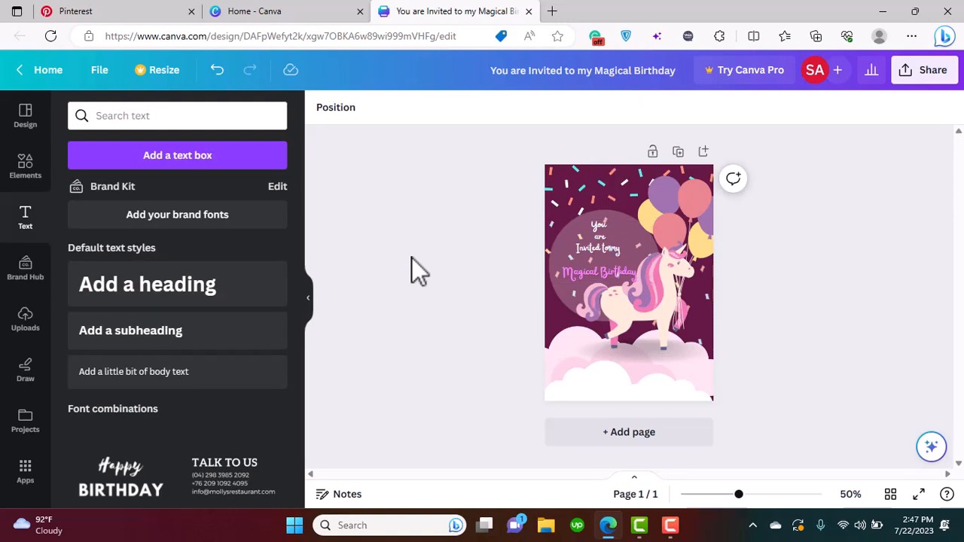
# Try deleting the confetti graphic that overlaps the invitation text and circle, and undo the deletion
pyautogui.click(609, 270)
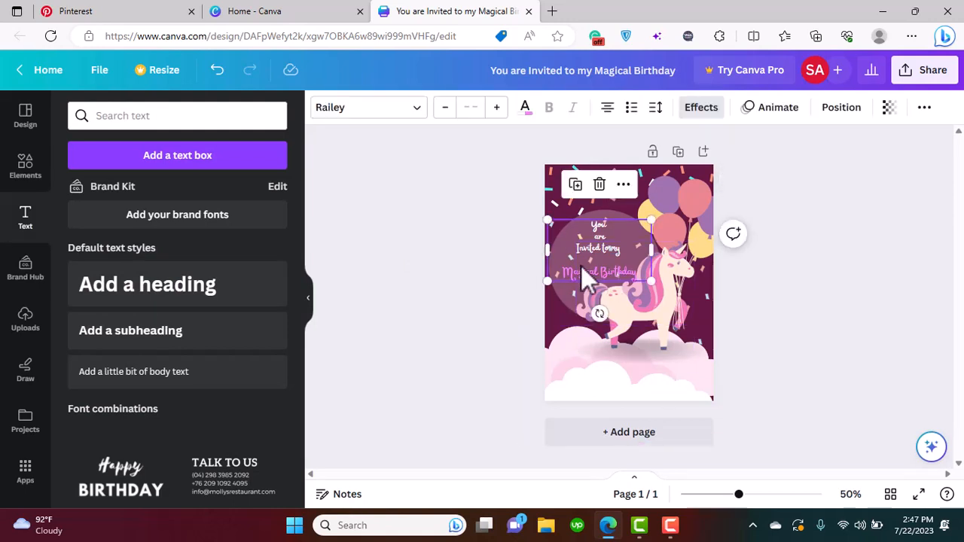
pyautogui.click(516, 326)
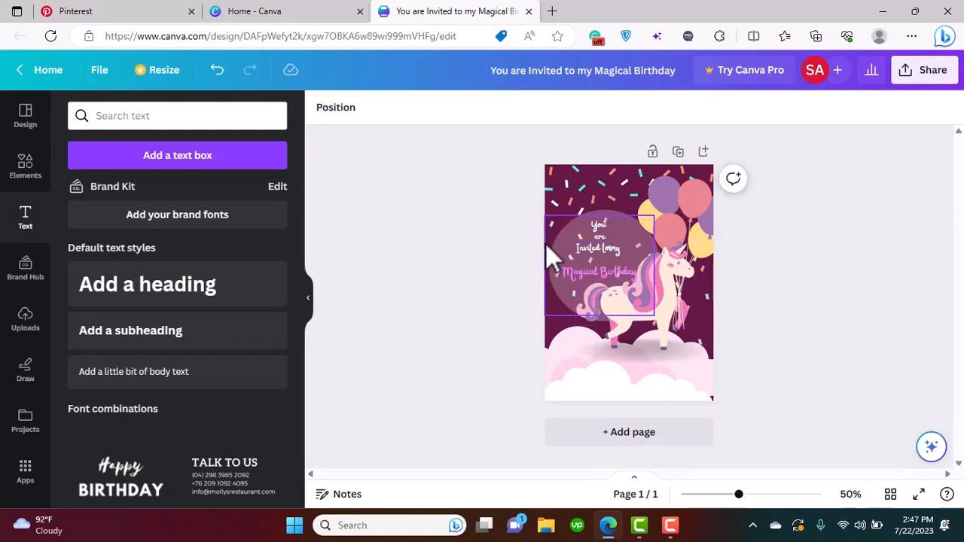
pyautogui.click(546, 244)
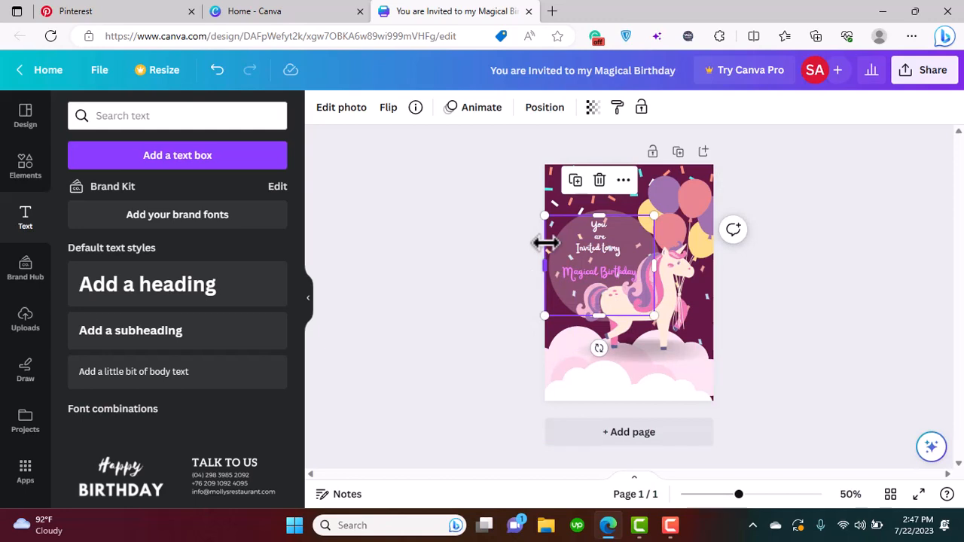
pyautogui.press('Escape')
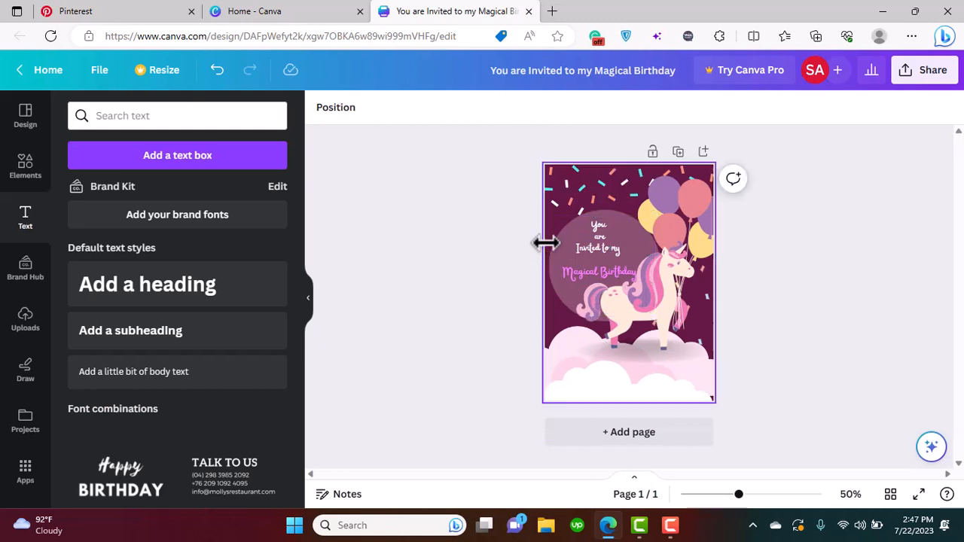
pyautogui.hotkey('ctrl', 'z')
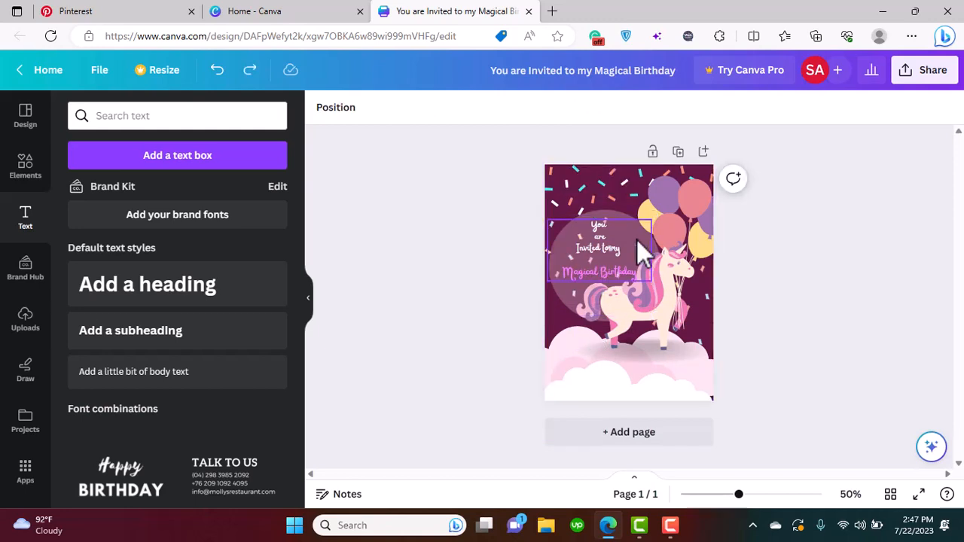
# Move the confetti graphic over the translucent circle slightly down to clear the invitation text
pyautogui.click(639, 251)
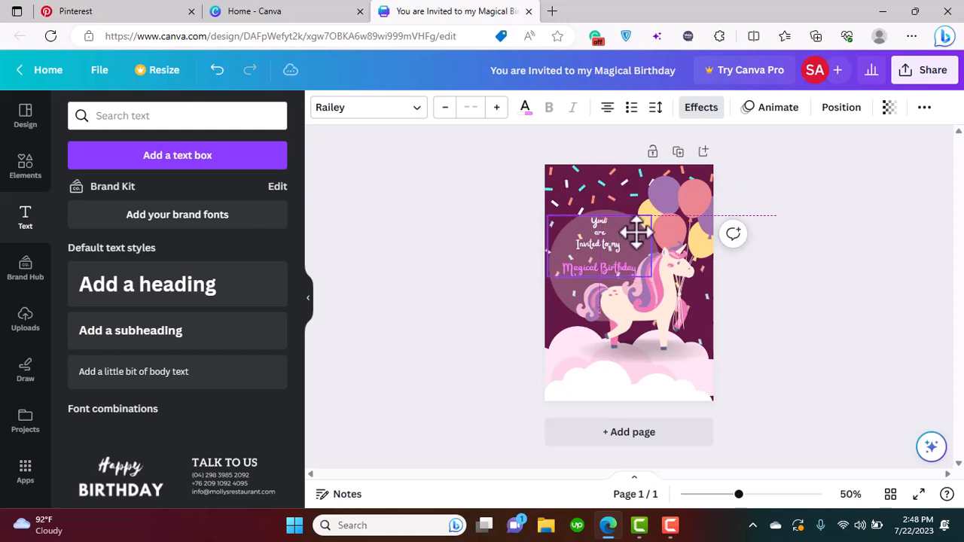
pyautogui.click(520, 225)
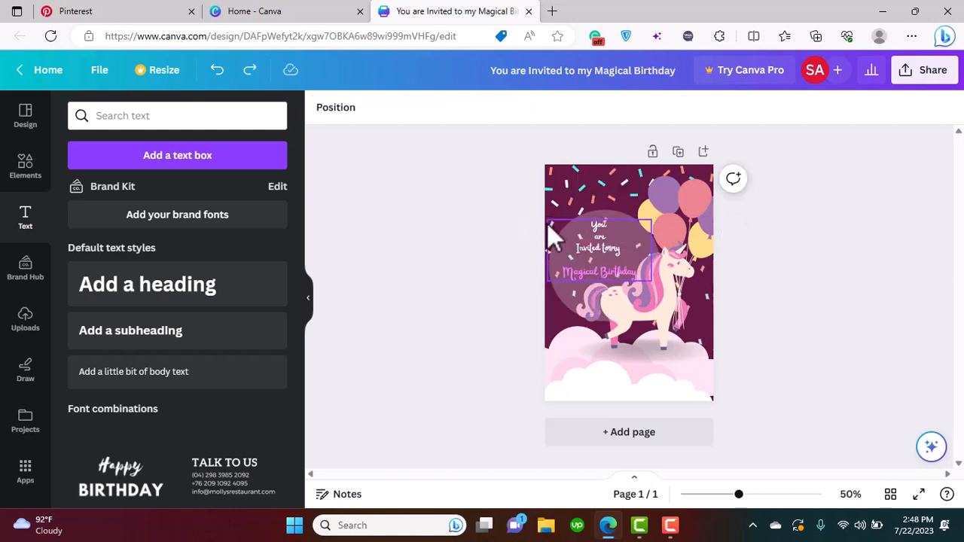
pyautogui.click(553, 238)
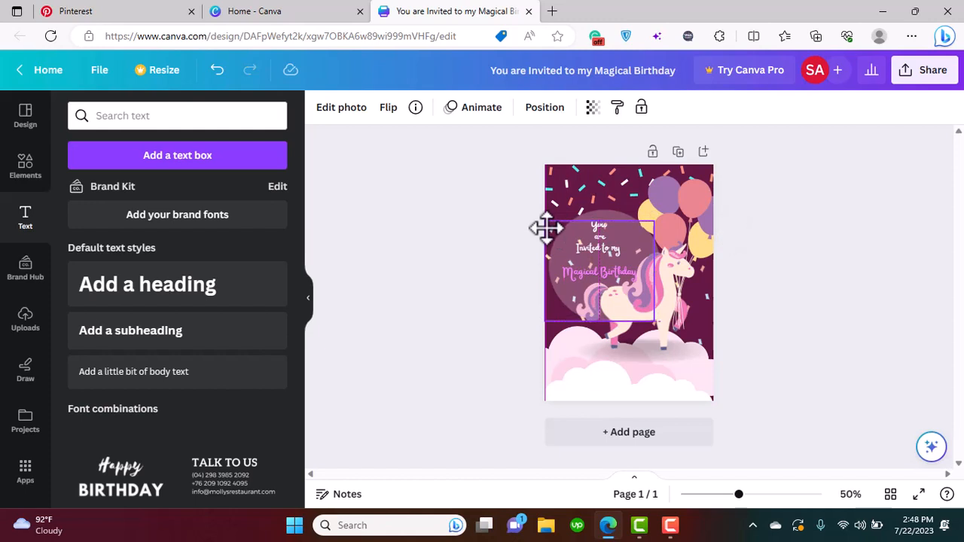
pyautogui.click(426, 236)
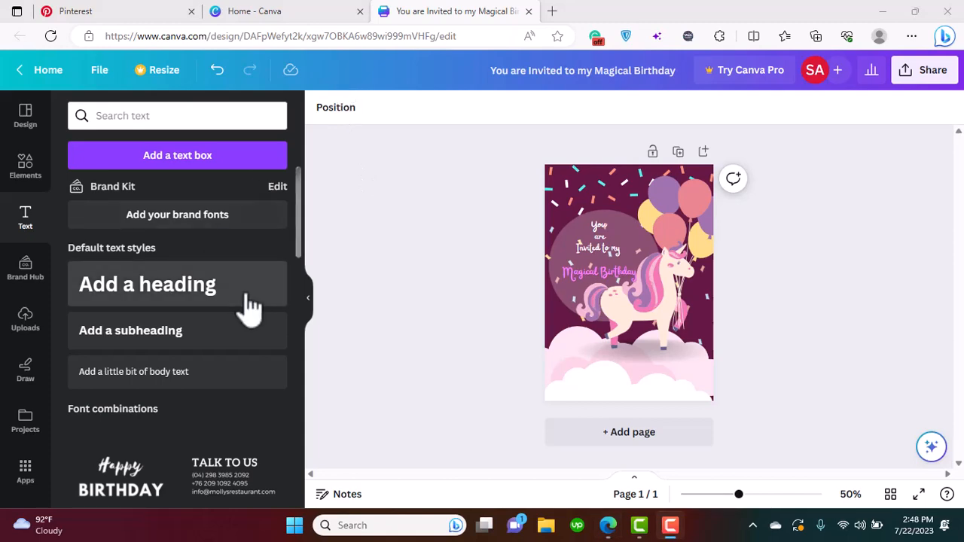
# Add a subheading on the clouds with "Our Home" on the first line, followed by the street and city of the venue
pyautogui.moveTo(297, 183); pyautogui.dragTo(290, 149)
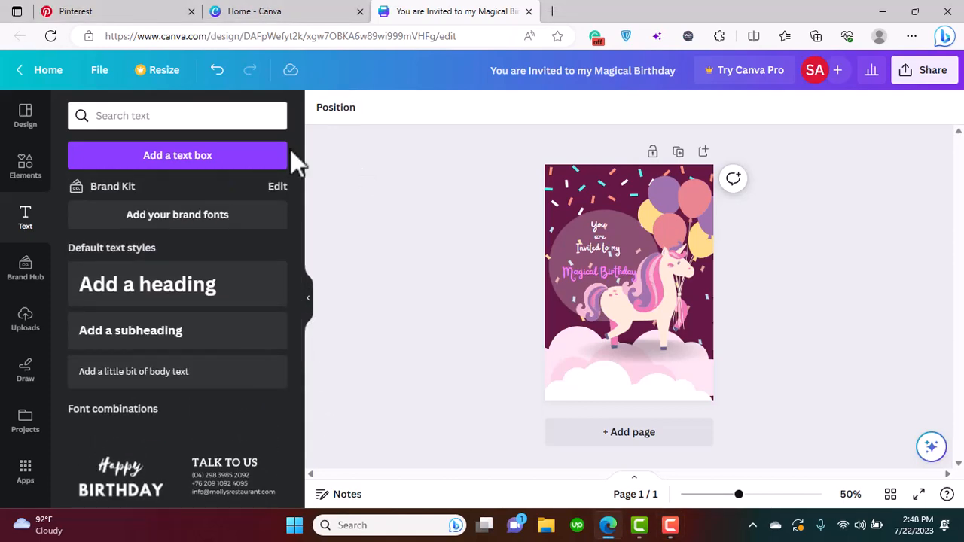
pyautogui.click(159, 343)
pyautogui.moveTo(624, 323); pyautogui.dragTo(611, 403)
pyautogui.write('Ou')
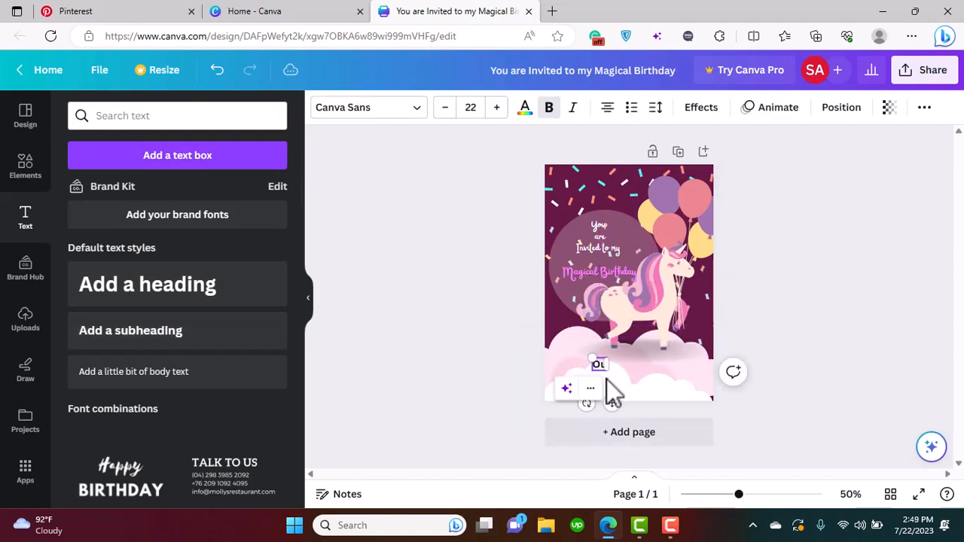
pyautogui.write('r Home')
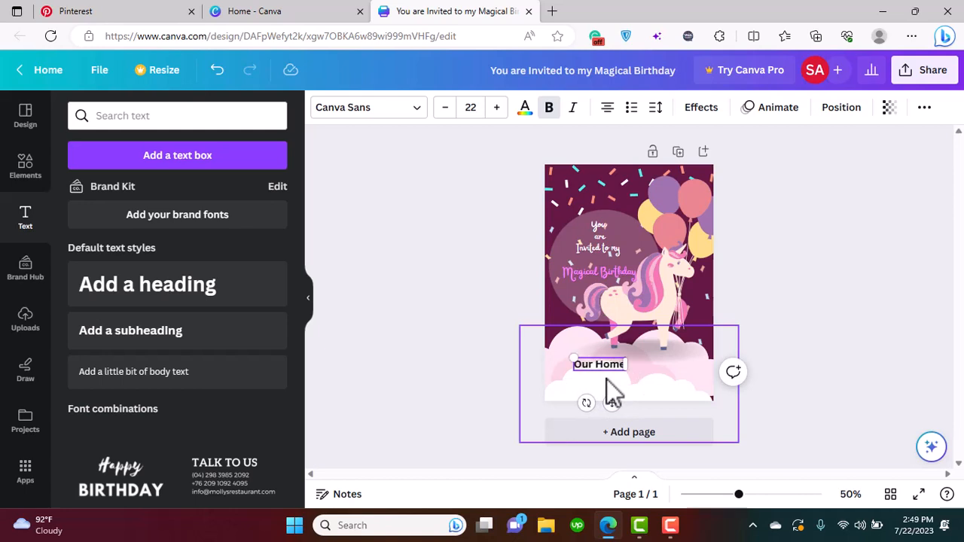
pyautogui.press('Return')
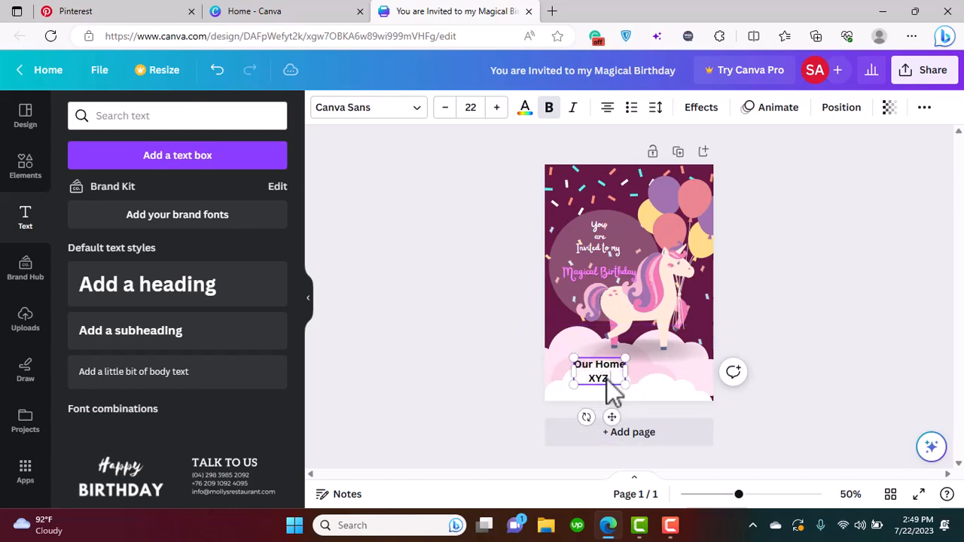
pyautogui.write('XYZ Crossing')
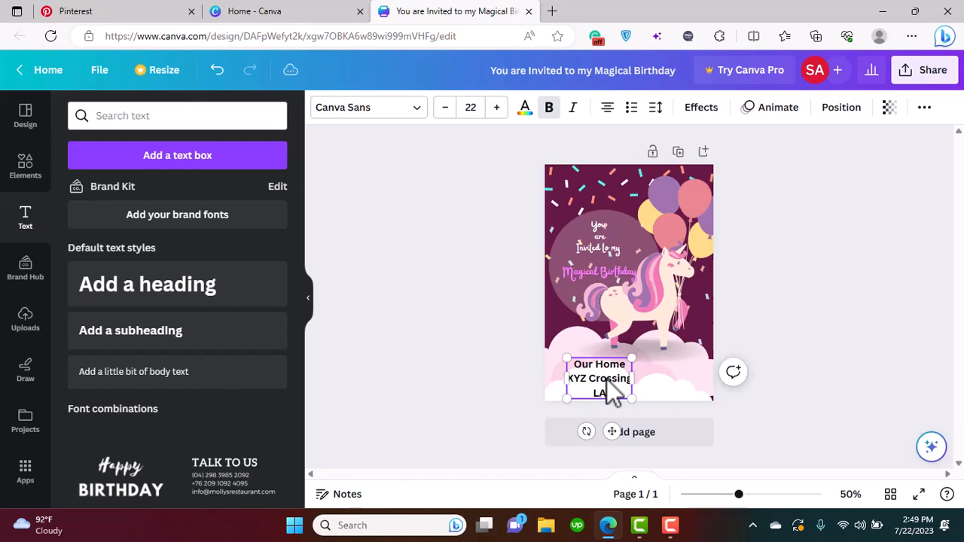
# Scale the venue text to size 14 on the left cloud and set its two address lines to size 12
pyautogui.moveTo(632, 358); pyautogui.dragTo(609, 373)
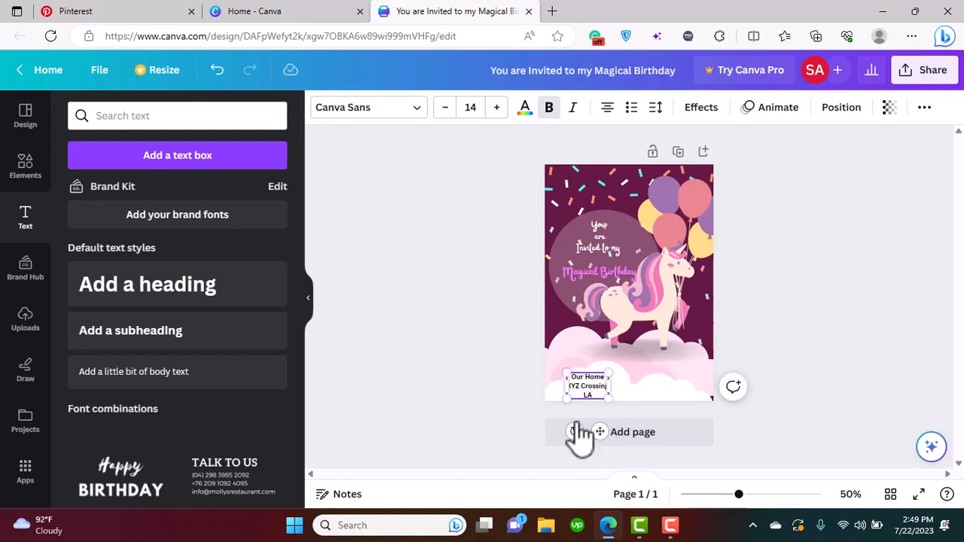
pyautogui.moveTo(595, 431); pyautogui.dragTo(588, 415)
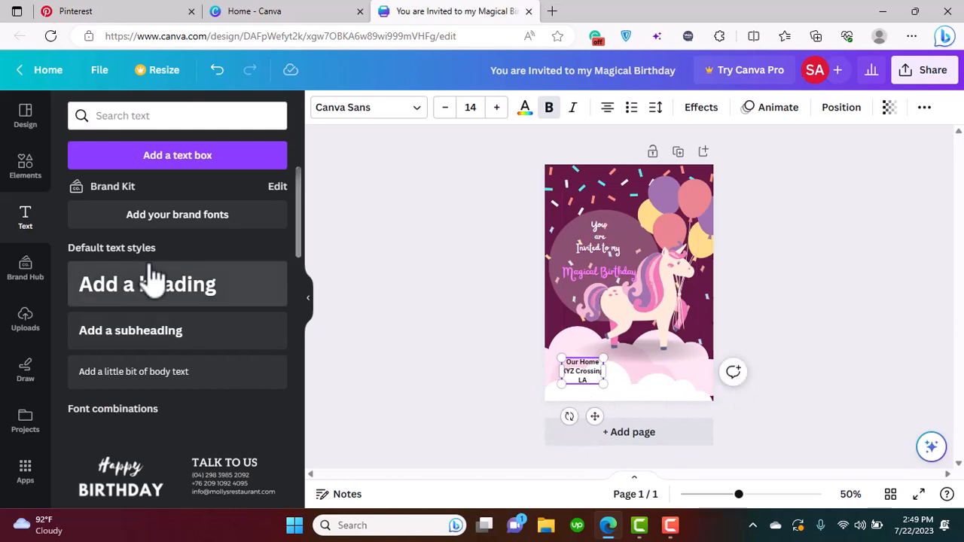
pyautogui.click(597, 372)
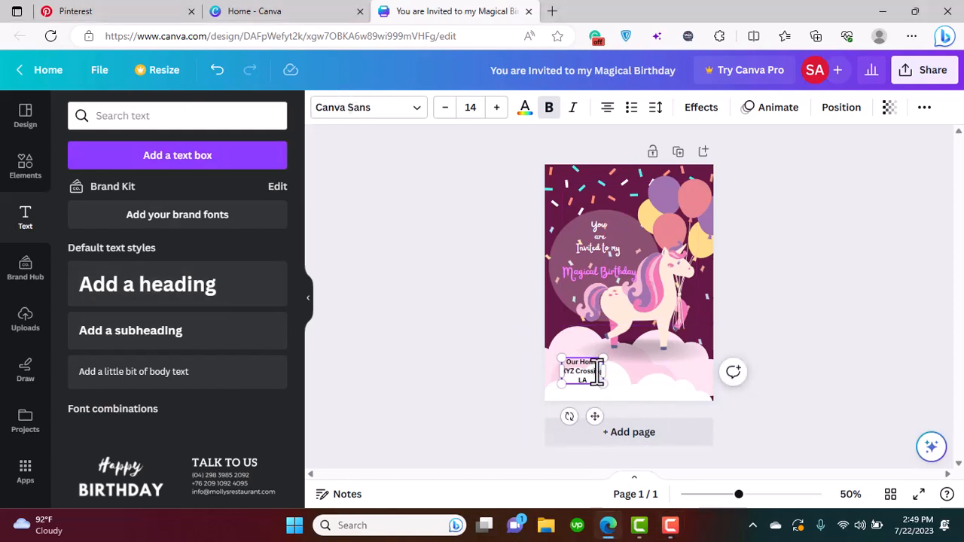
pyautogui.moveTo(592, 381); pyautogui.dragTo(566, 374)
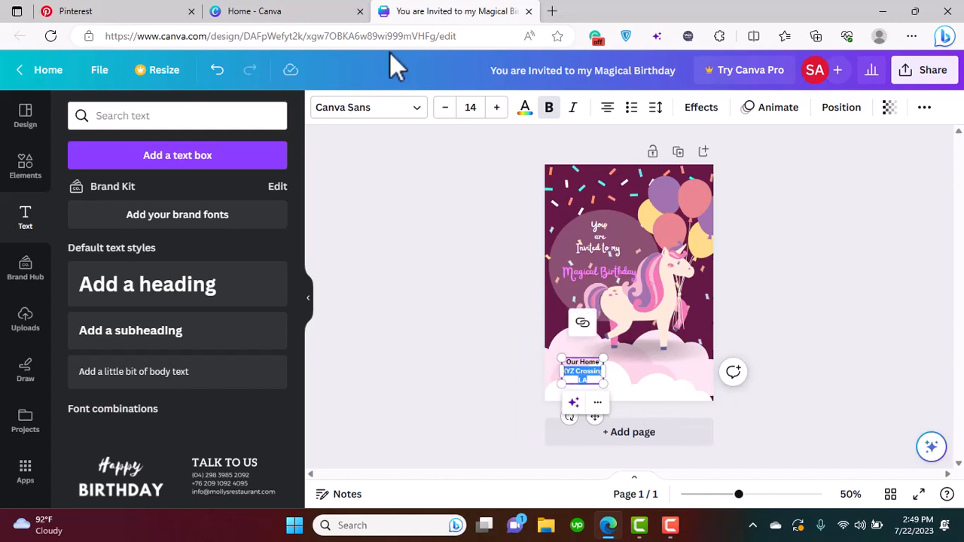
pyautogui.click(445, 108)
pyautogui.click(445, 108)
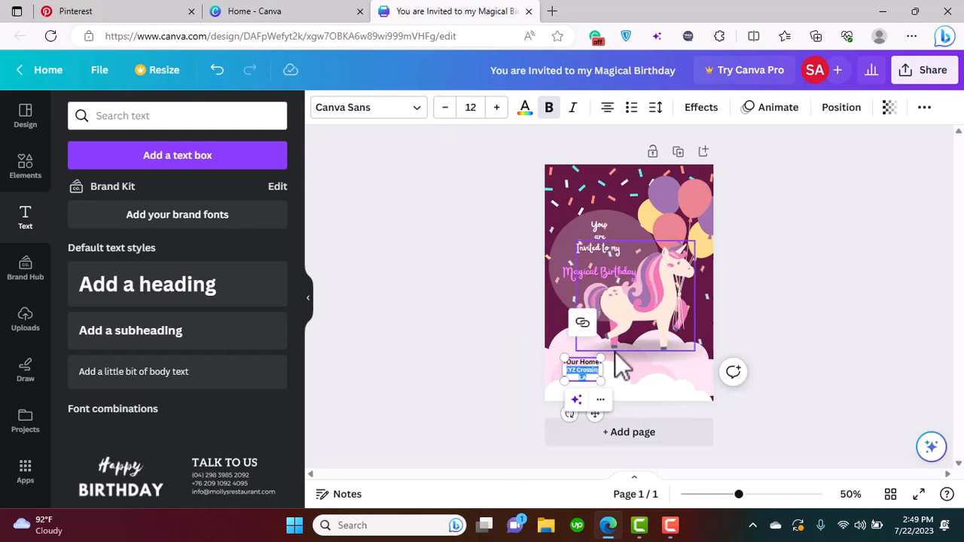
# Try the Bebas Neue and Aileron fonts on the whole venue text
pyautogui.click(586, 367)
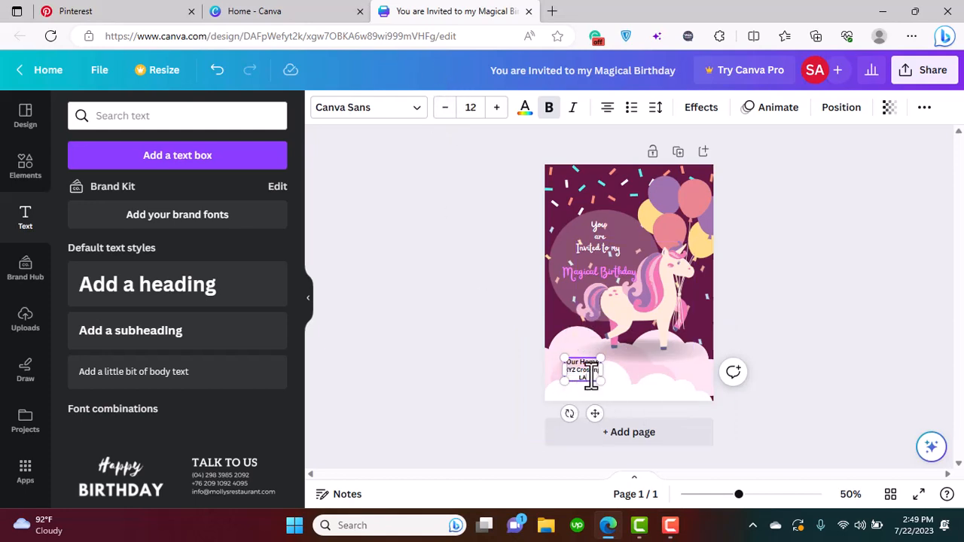
pyautogui.hotkey('ctrl', 'a')
pyautogui.click(369, 111)
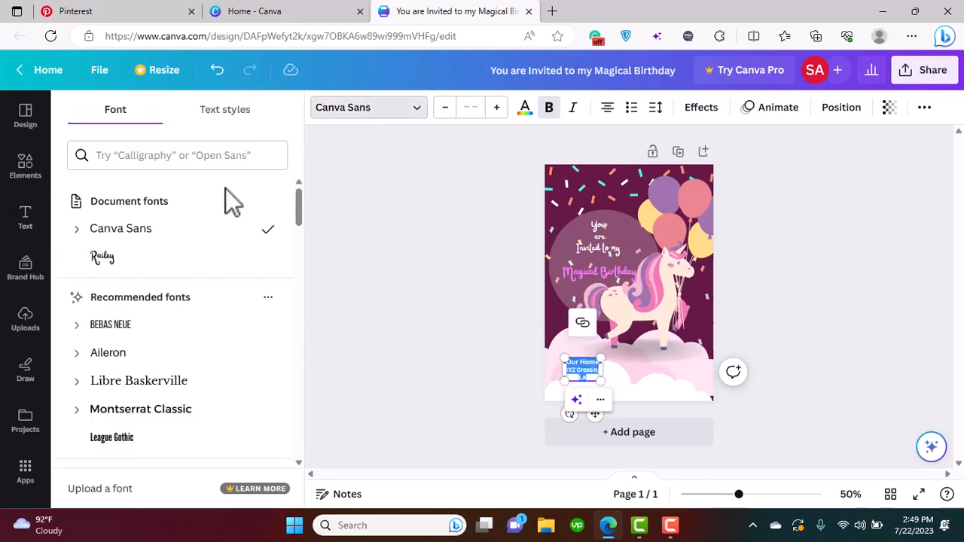
pyautogui.click(184, 338)
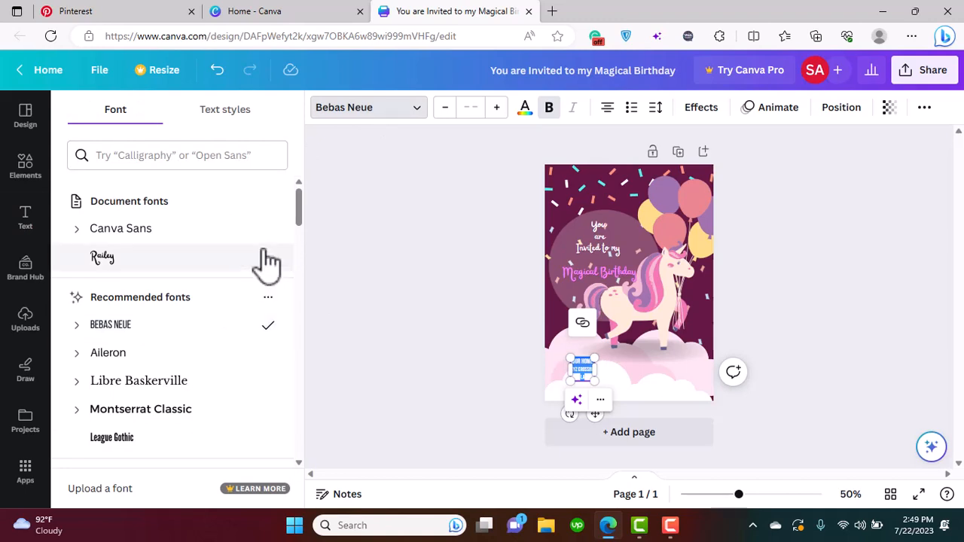
pyautogui.click(155, 356)
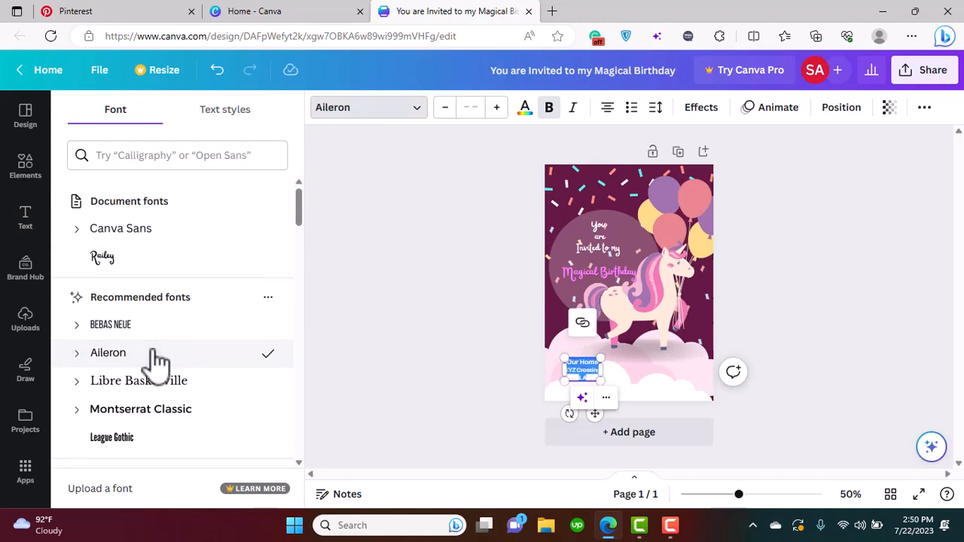
# Apply the Montserrat Classic font to the venue text and enlarge the text slightly
pyautogui.moveTo(301, 211); pyautogui.dragTo(309, 251)
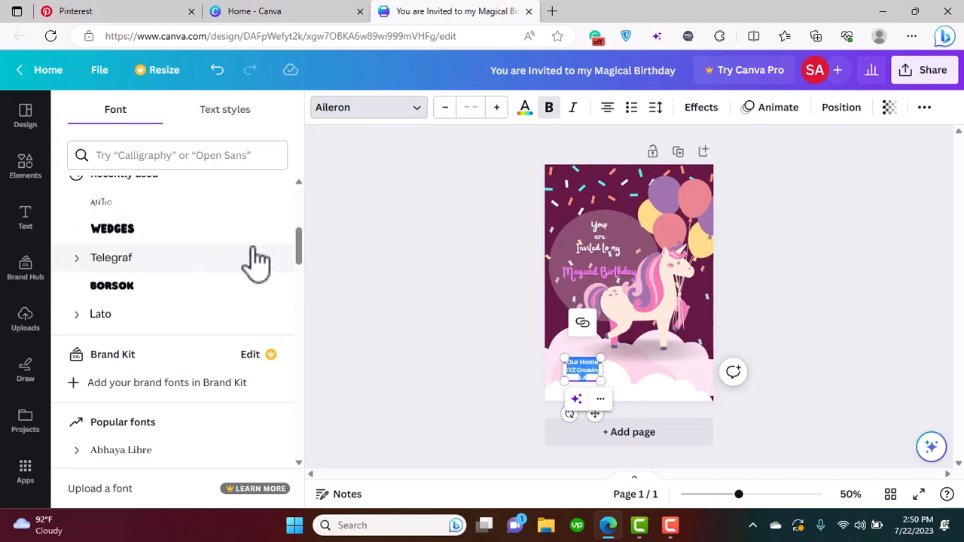
pyautogui.scroll(5, 218, 243)
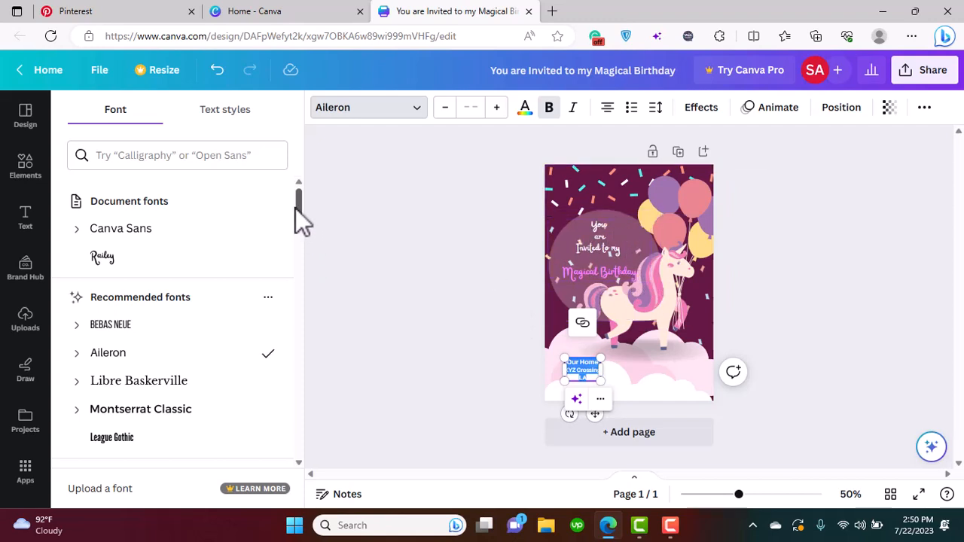
pyautogui.moveTo(295, 207); pyautogui.dragTo(297, 226)
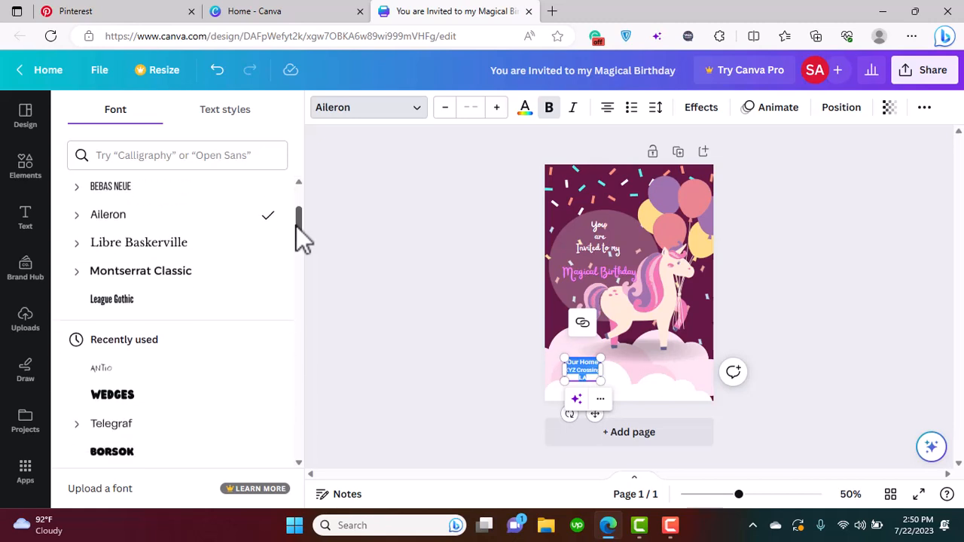
pyautogui.click(128, 273)
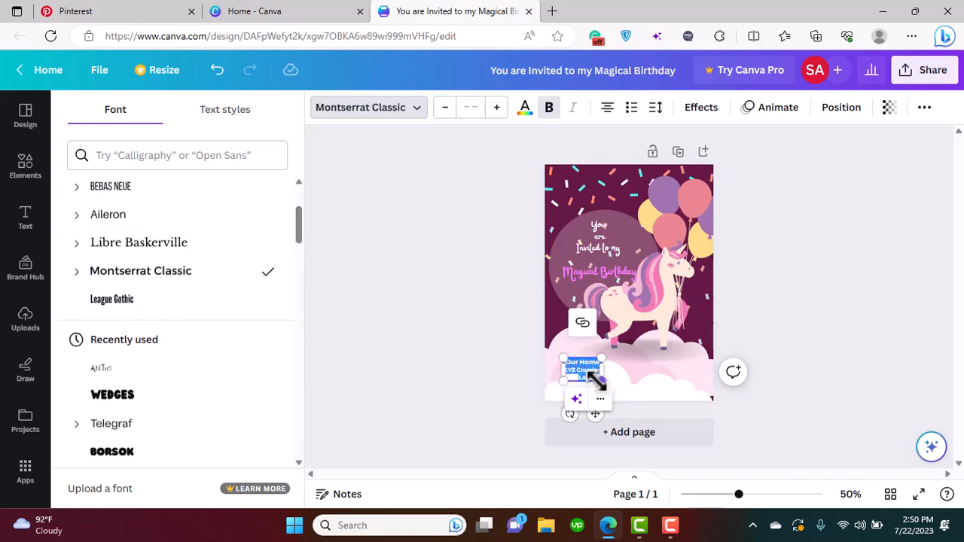
pyautogui.moveTo(600, 383); pyautogui.dragTo(606, 388)
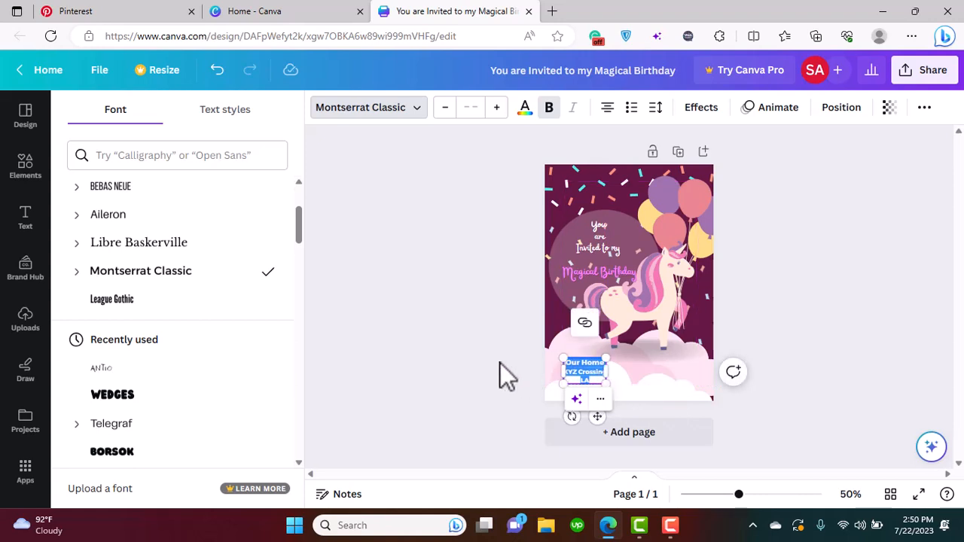
# Try several document colors on the venue text and settle on the purple #9f73ae
pyautogui.press('Escape')
pyautogui.click(578, 375)
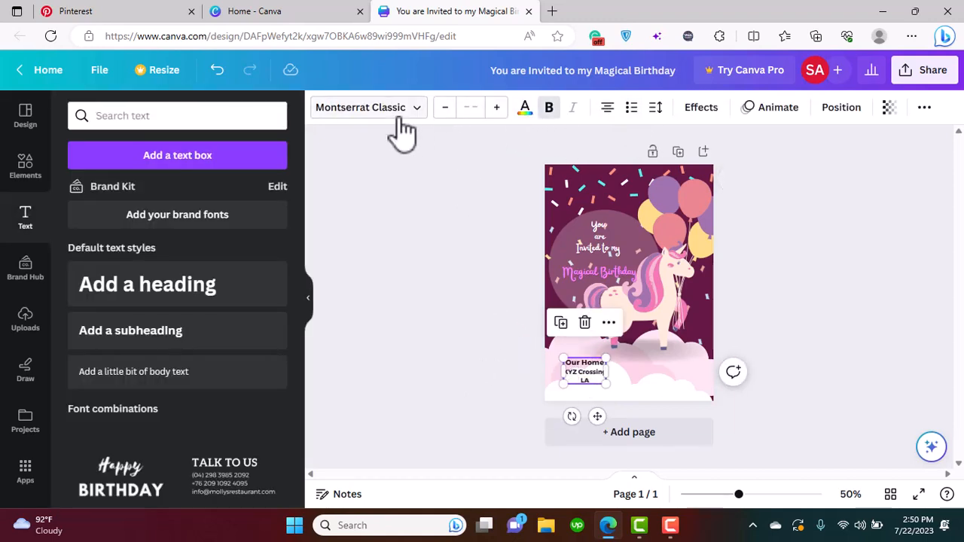
pyautogui.click(526, 109)
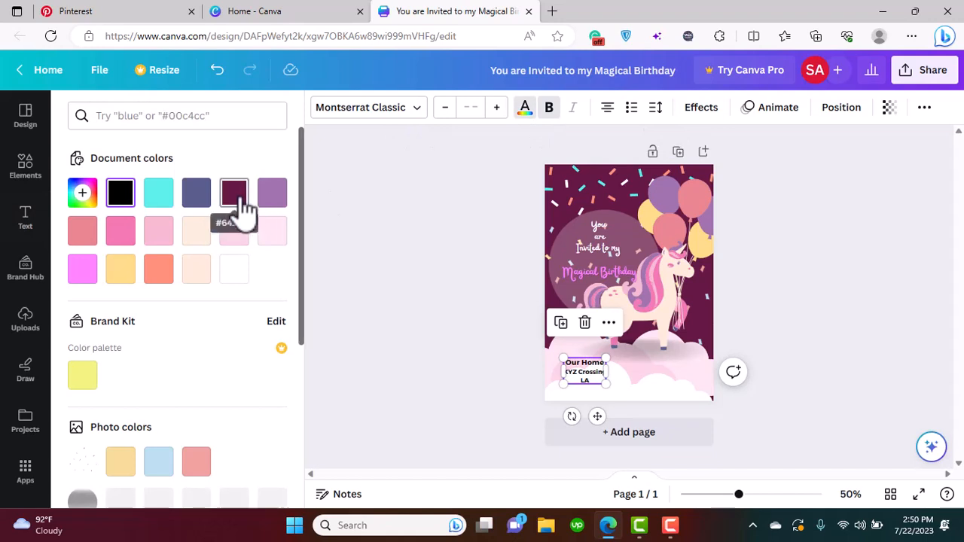
pyautogui.click(239, 197)
pyautogui.click(275, 199)
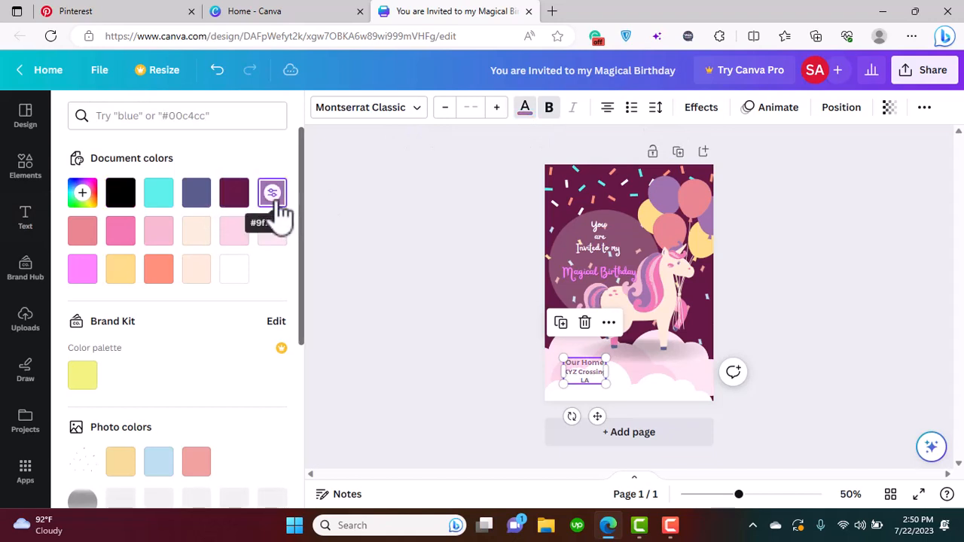
pyautogui.click(82, 271)
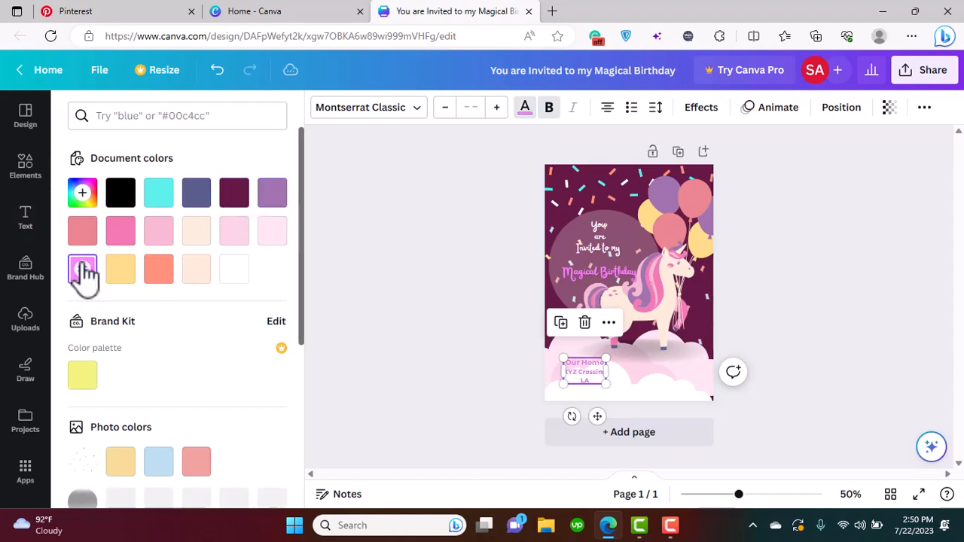
pyautogui.click(87, 235)
pyautogui.click(115, 235)
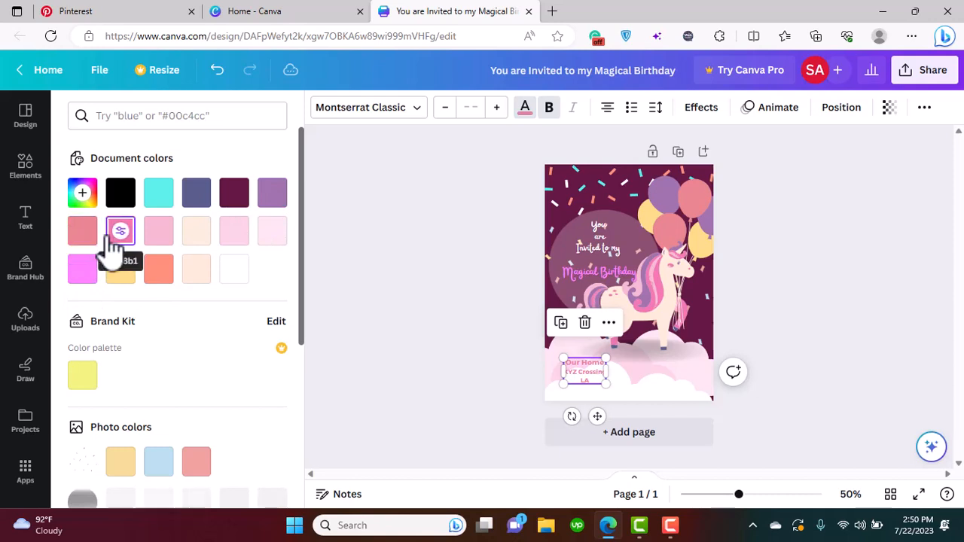
pyautogui.click(158, 237)
pyautogui.click(272, 203)
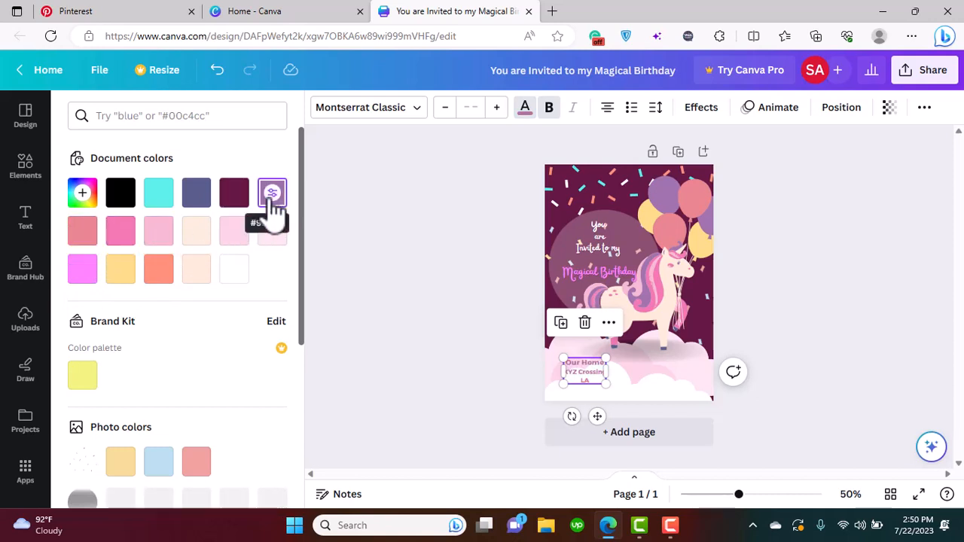
pyautogui.click(393, 323)
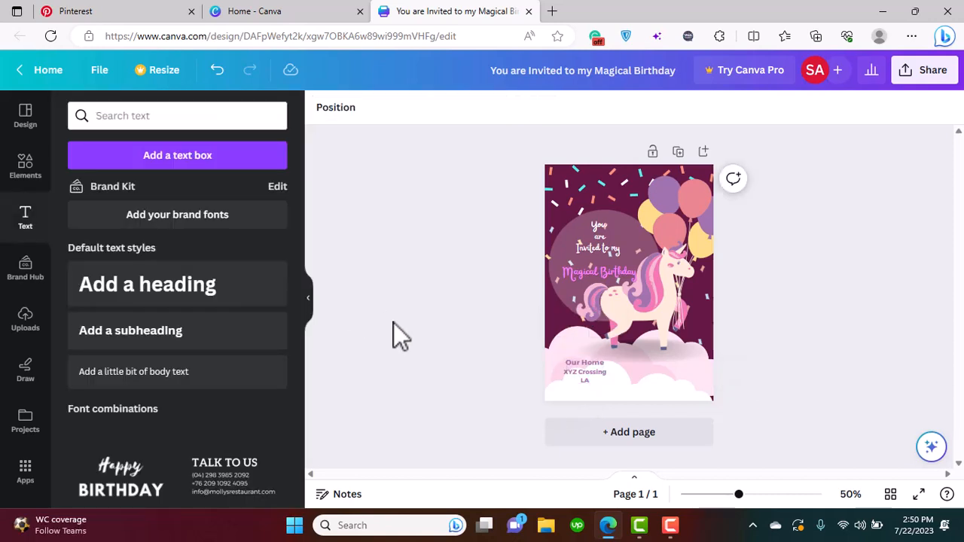
# Search the elements library for "line", replacing the earlier search term
pyautogui.click(30, 192)
pyautogui.click(165, 125)
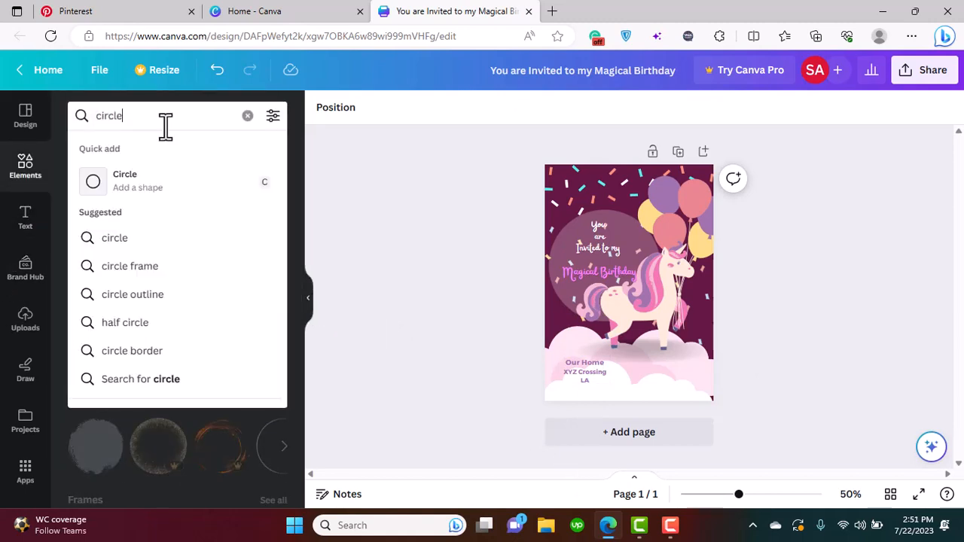
pyautogui.moveTo(166, 125); pyautogui.dragTo(90, 118)
pyautogui.write('linr')
pyautogui.press('Return')
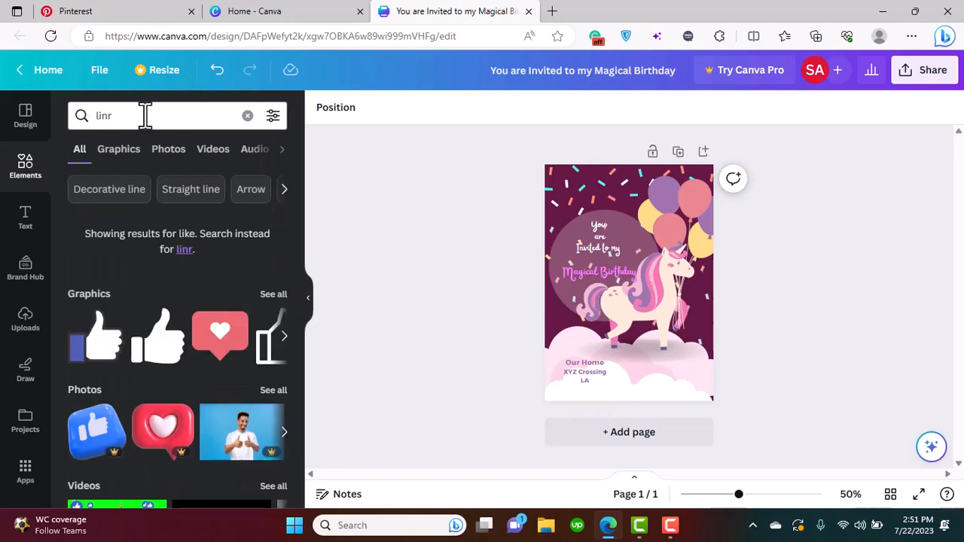
pyautogui.click(144, 115)
pyautogui.press('BackSpace')
pyautogui.write('e')
pyautogui.press('Return')
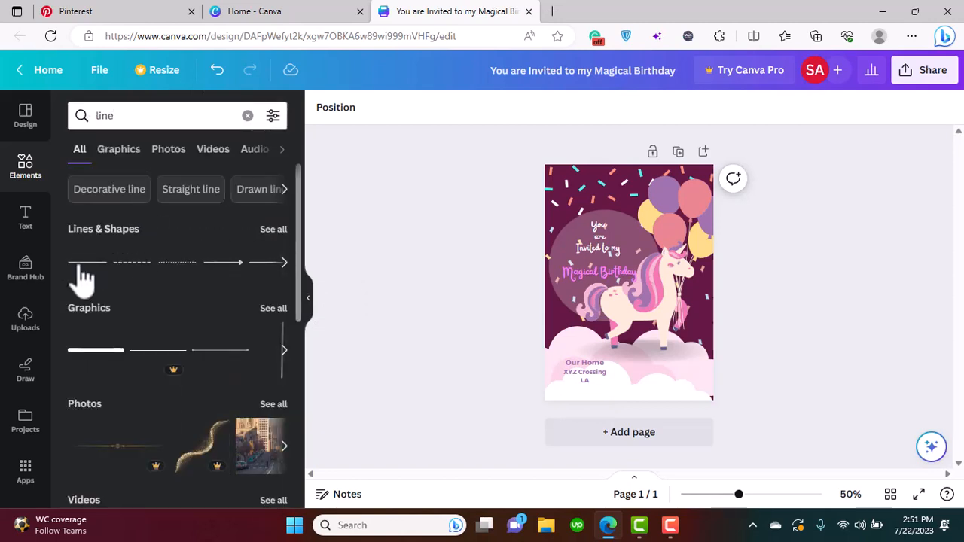
# Insert a plain solid line, rotate it to vertical, shorten it to the text height and place it just right of the venue text
pyautogui.click(79, 266)
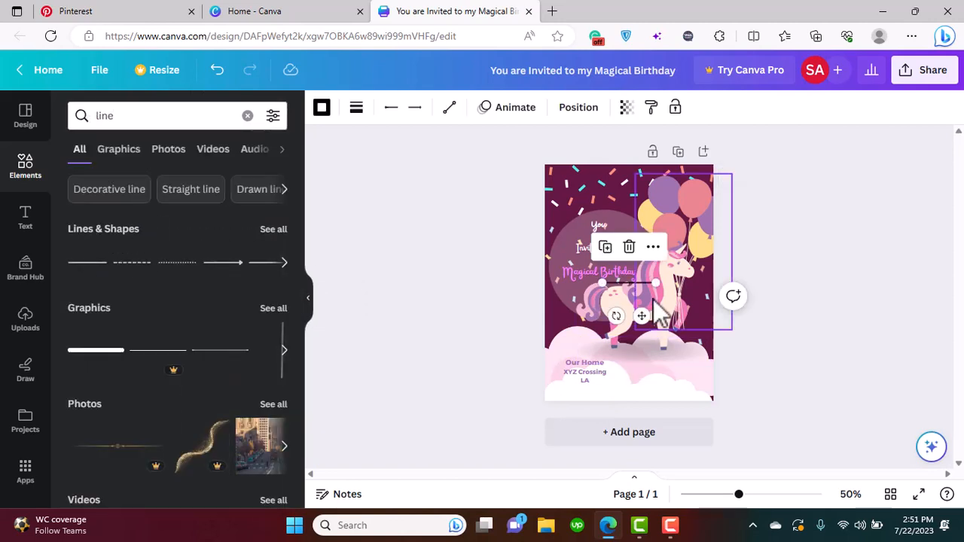
pyautogui.moveTo(615, 317); pyautogui.dragTo(587, 272)
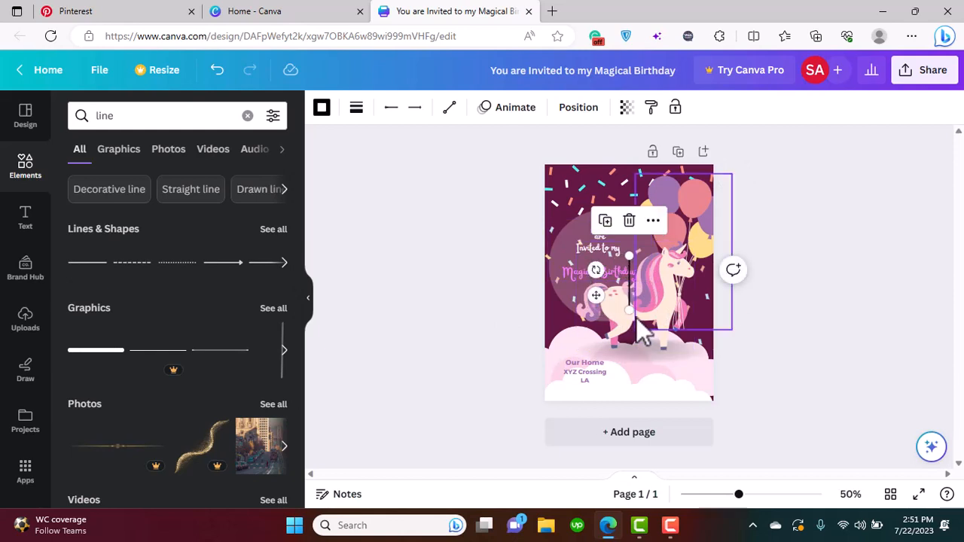
pyautogui.moveTo(629, 310); pyautogui.dragTo(584, 384)
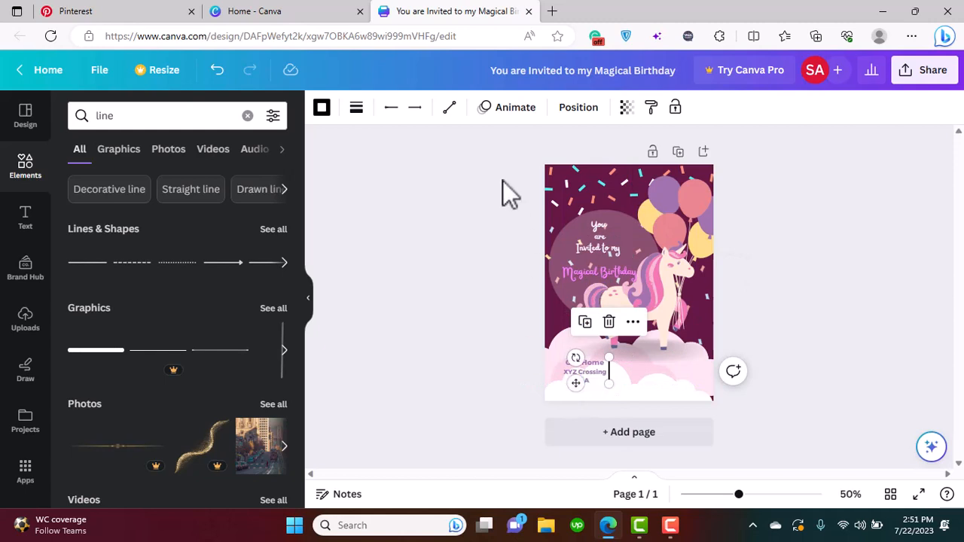
# Color the vertical divider line with the same document purple as the venue text
pyautogui.click(324, 111)
pyautogui.click(273, 196)
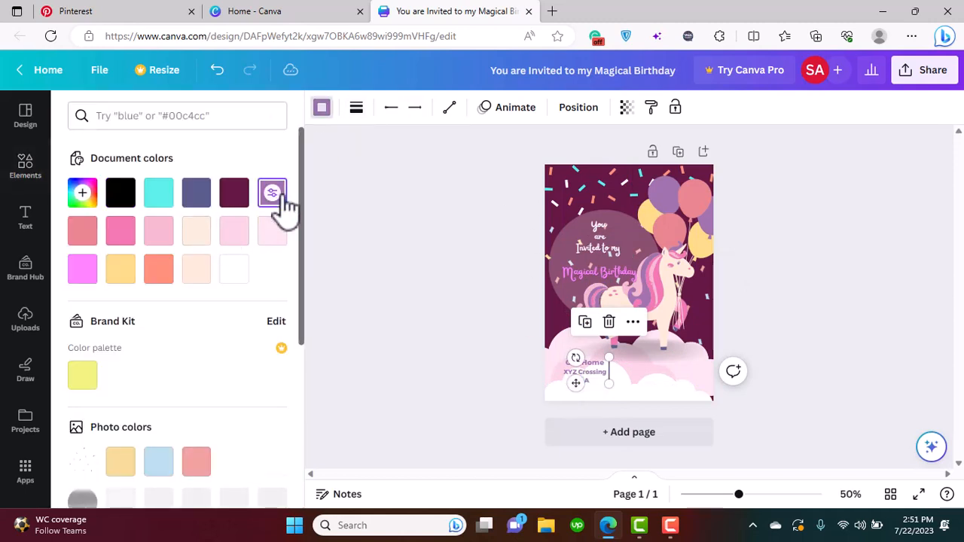
pyautogui.click(434, 331)
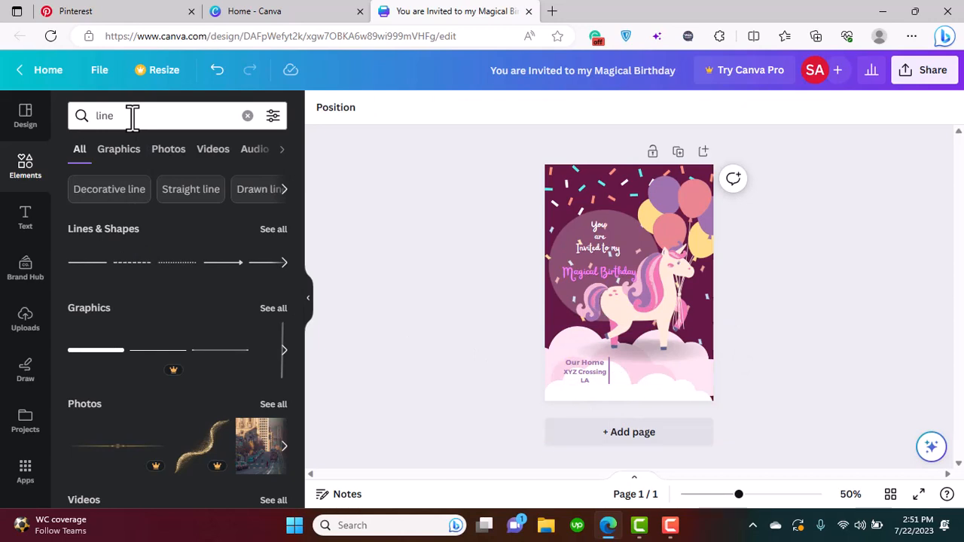
# Clear the elements search, duplicate the venue text to the right of the divider line, and replace the copy's text with "25"
pyautogui.click(248, 115)
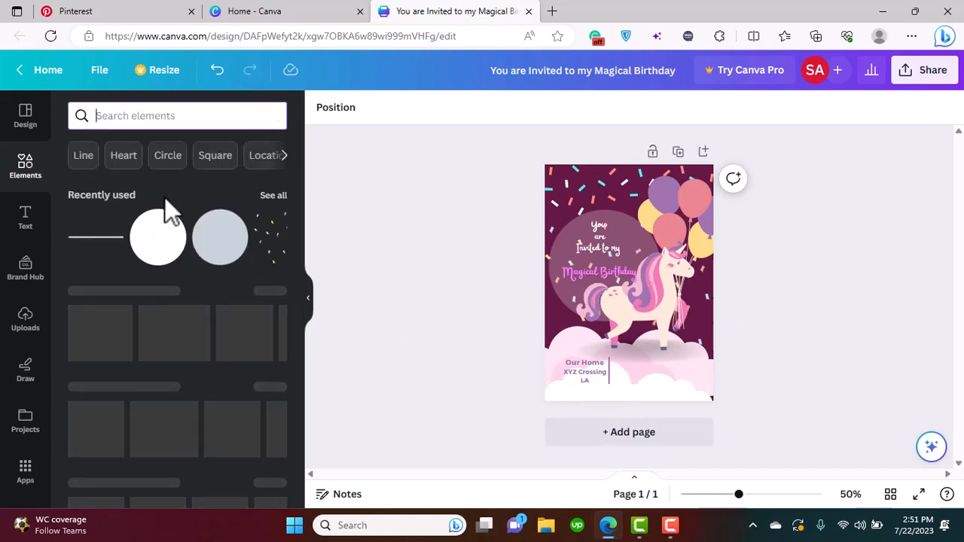
pyautogui.click(565, 365)
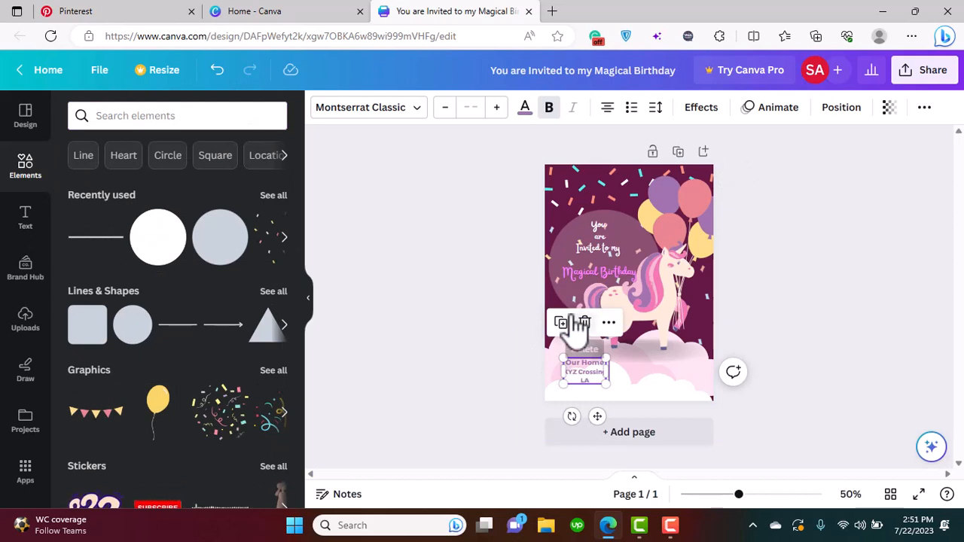
pyautogui.click(567, 327)
pyautogui.moveTo(601, 415); pyautogui.dragTo(644, 411)
pyautogui.doubleClick(629, 362)
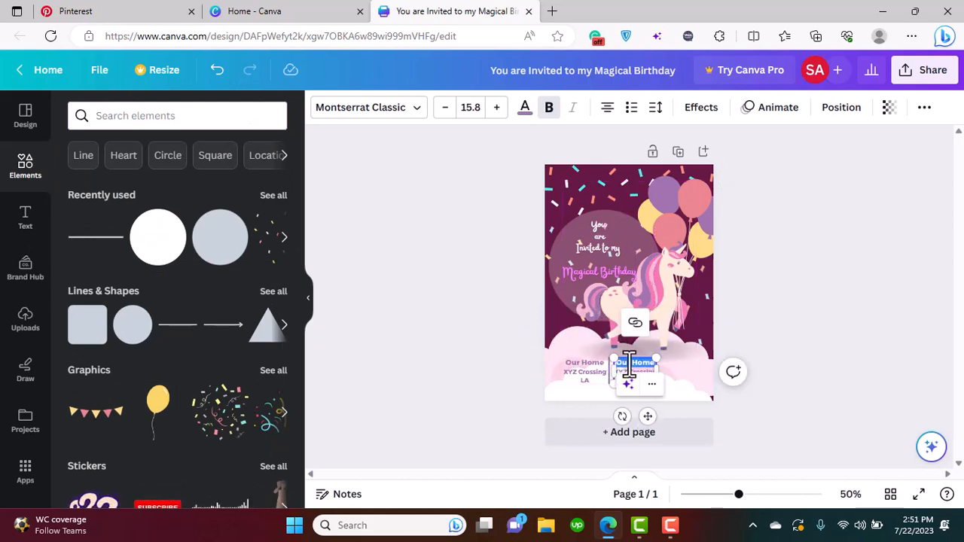
pyautogui.click(637, 371)
pyautogui.hotkey('ctrl', 'a')
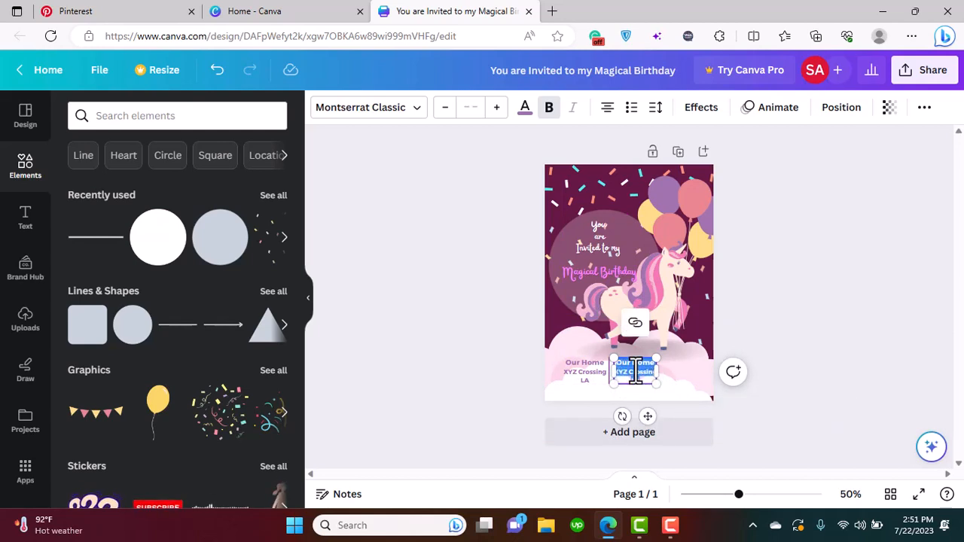
pyautogui.press('BackSpace')
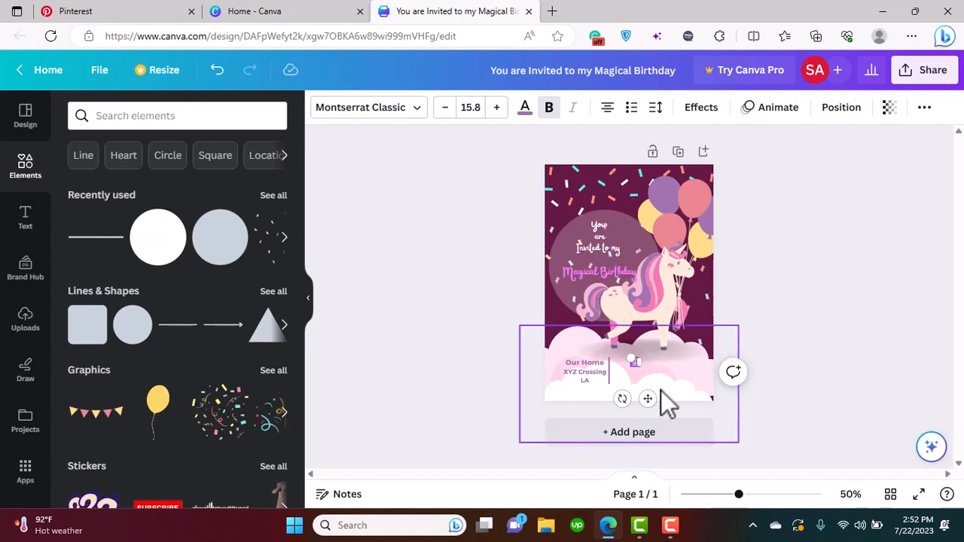
# Enlarge the "25" to a font size of about 49.7 and place it just right of the divider line
pyautogui.moveTo(631, 359); pyautogui.dragTo(611, 345)
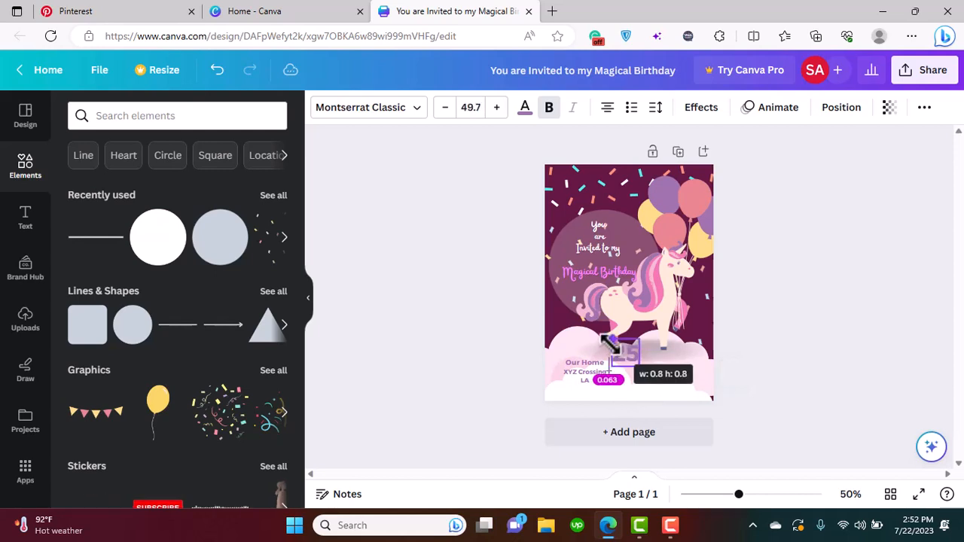
pyautogui.moveTo(630, 395)
pyautogui.mouseDown()
pyautogui.moveTo(635, 412)
pyautogui.moveTo(631, 374)
pyautogui.moveTo(640, 408)
pyautogui.mouseUp()
pyautogui.click(784, 401)
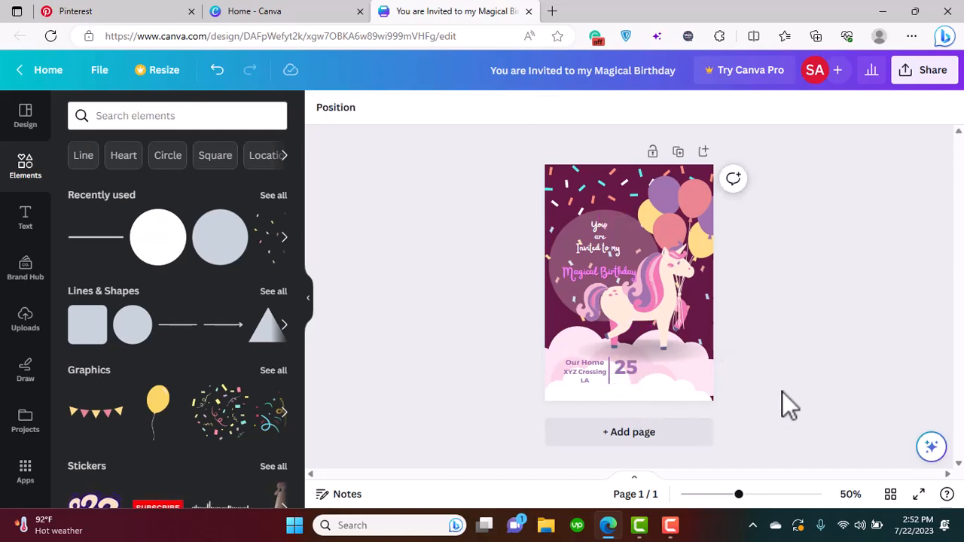
# Duplicate the venue text again, replace the copy's text with "Sep" and center it beneath the "25"
pyautogui.click(585, 367)
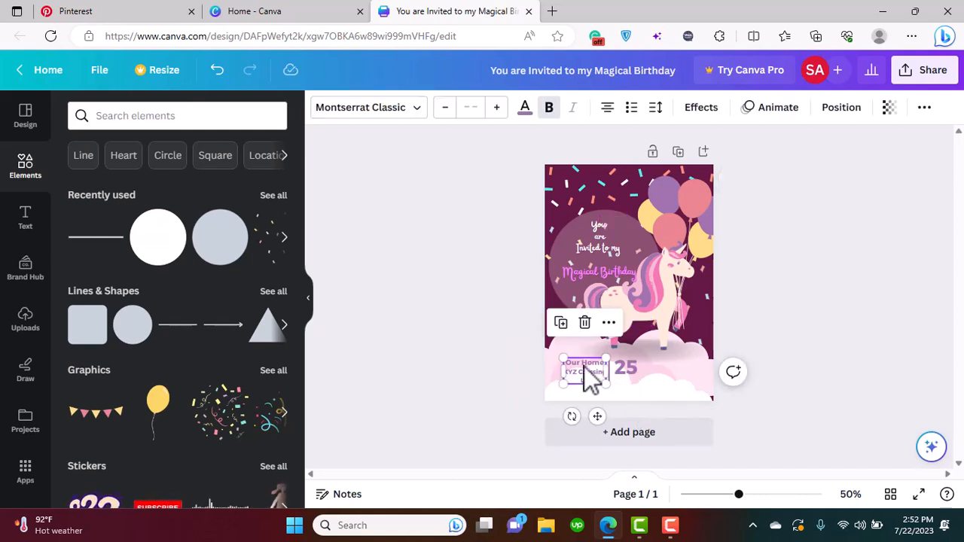
pyautogui.click(561, 322)
pyautogui.moveTo(611, 418); pyautogui.dragTo(626, 377)
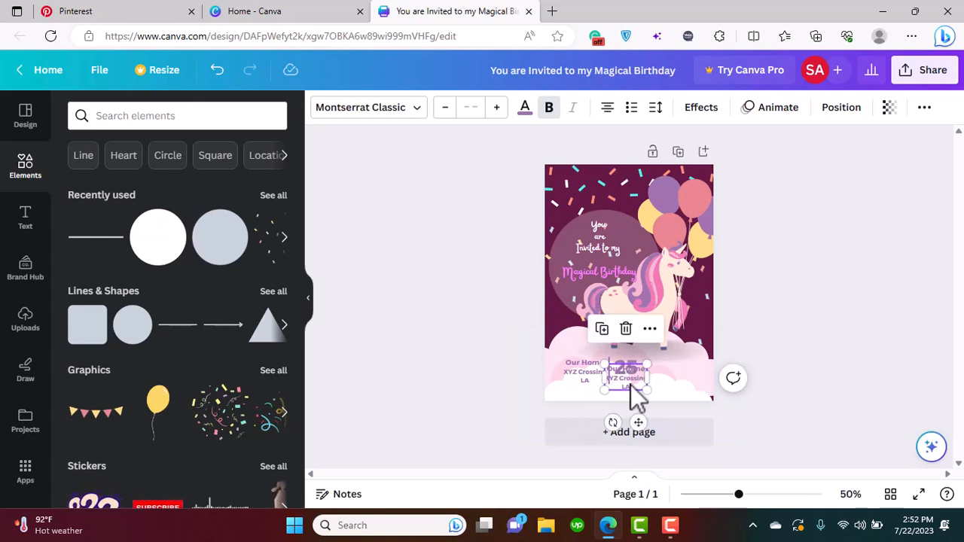
pyautogui.doubleClick(631, 384)
pyautogui.press('BackSpace')
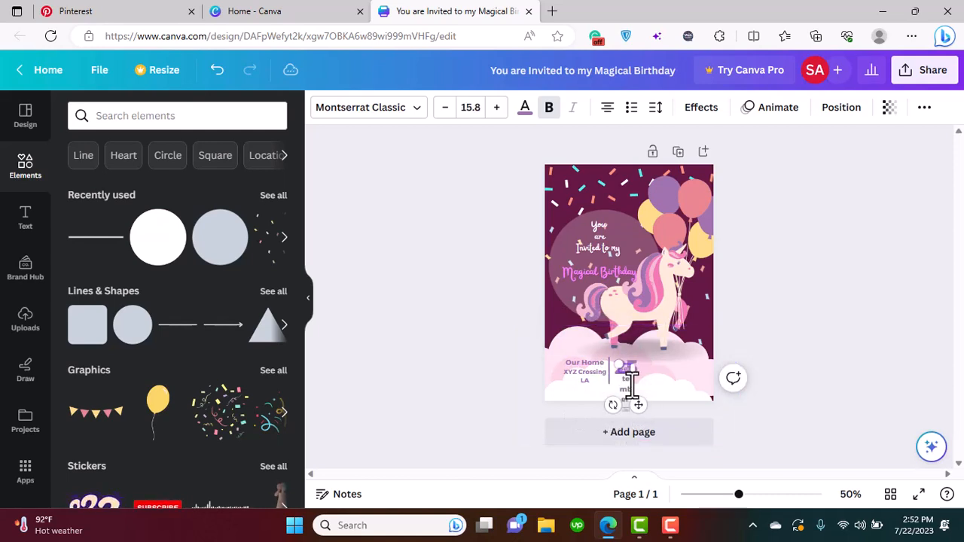
pyautogui.moveTo(640, 404); pyautogui.dragTo(643, 414)
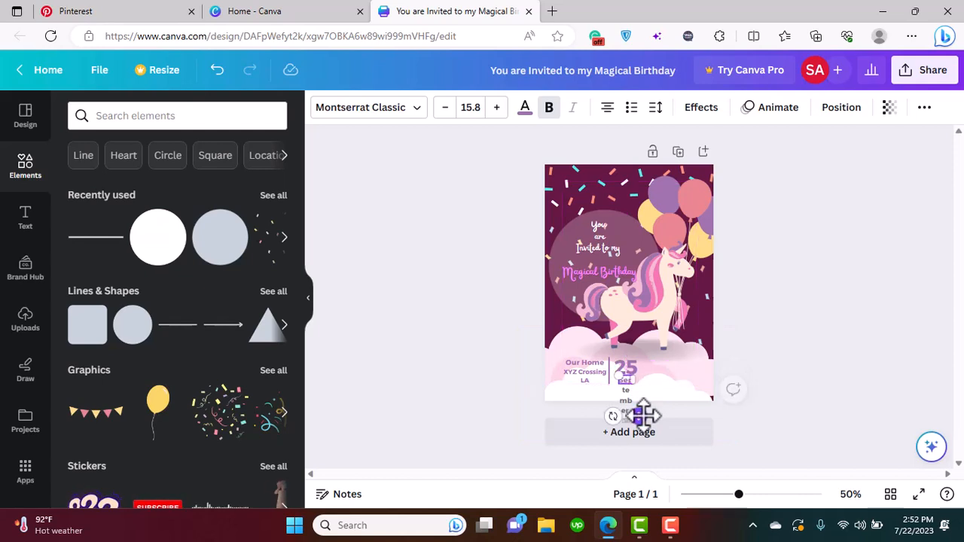
pyautogui.click(784, 401)
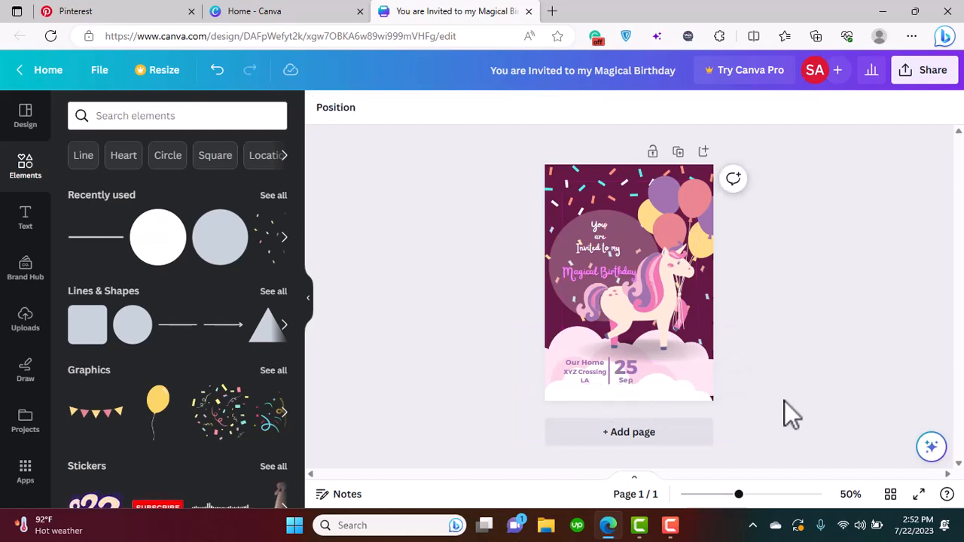
# Duplicate the vertical divider line and place the copy right of the date, level with the first divider
pyautogui.click(610, 374)
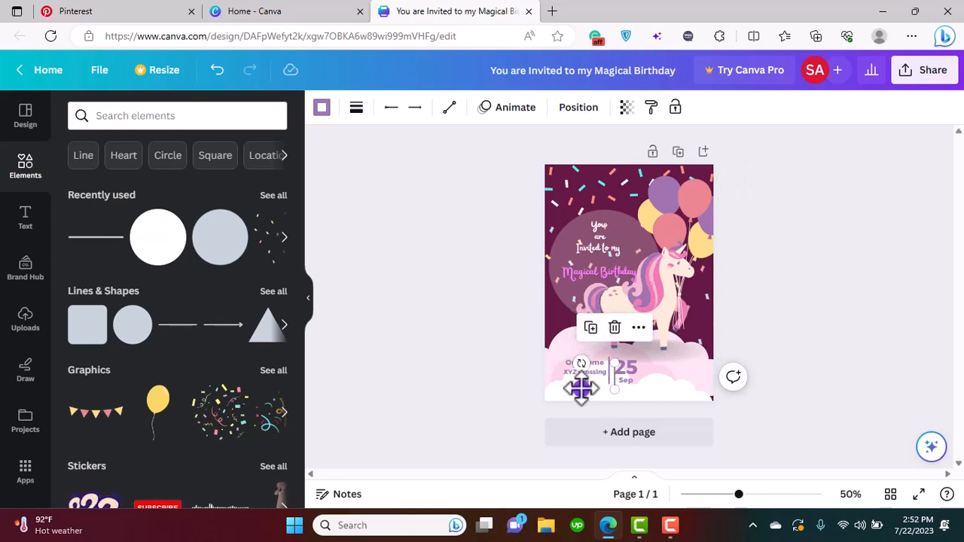
pyautogui.moveTo(577, 385); pyautogui.dragTo(611, 383)
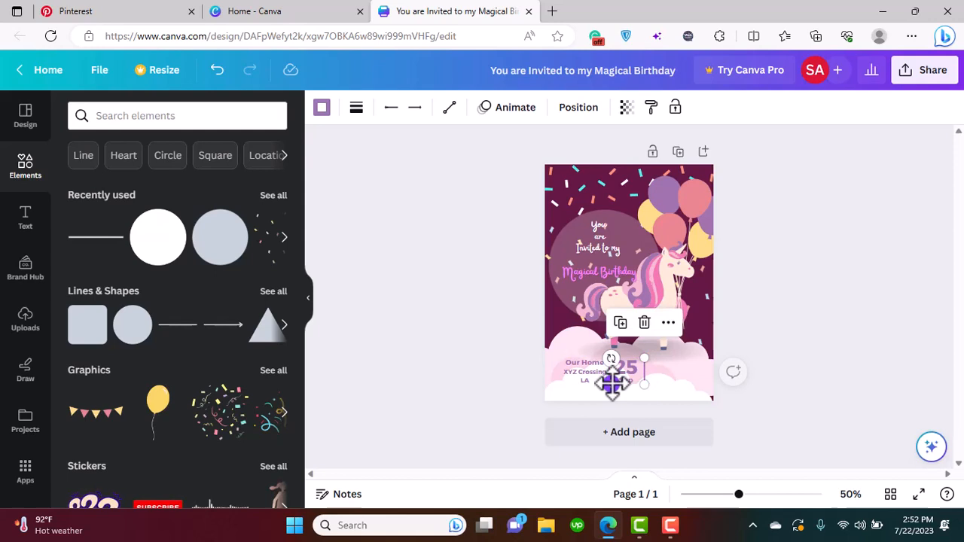
pyautogui.click(776, 400)
pyautogui.click(646, 375)
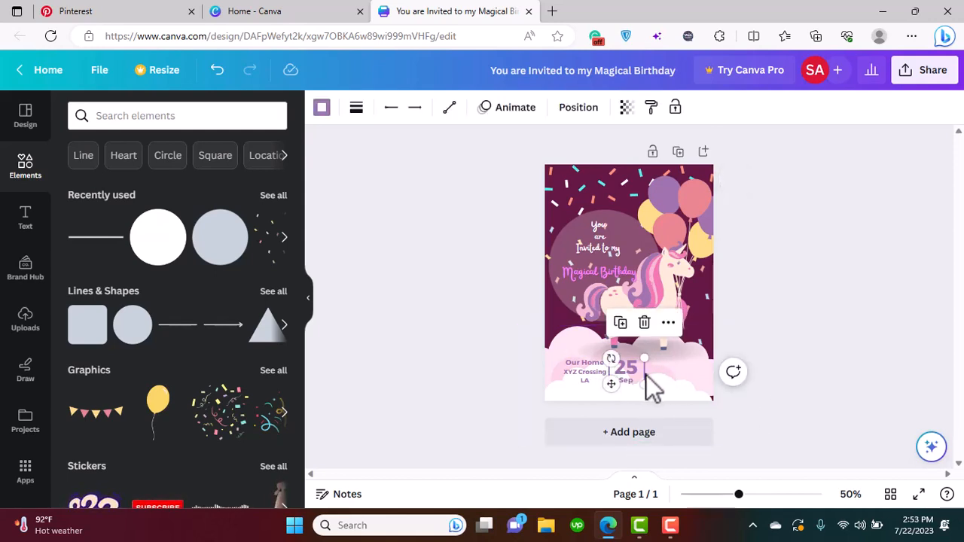
pyautogui.click(765, 431)
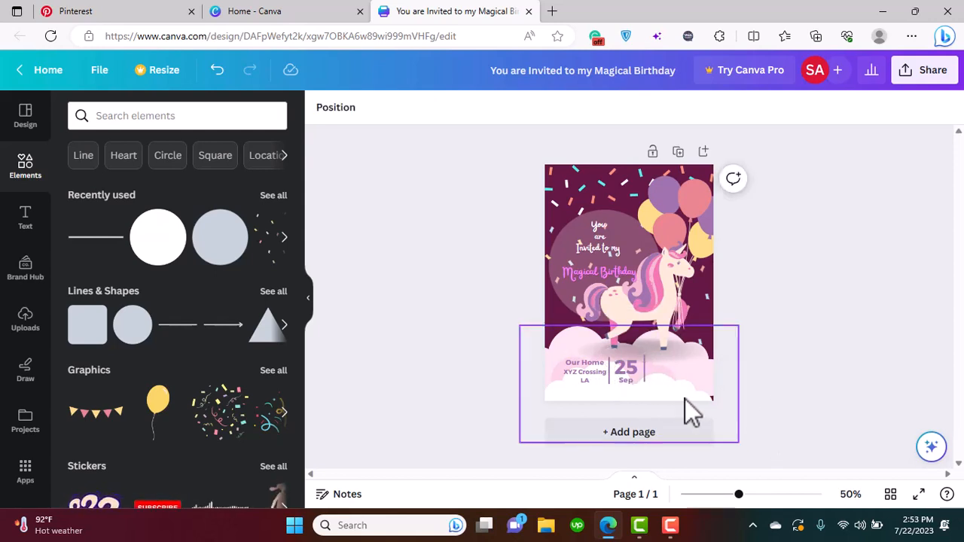
pyautogui.click(645, 366)
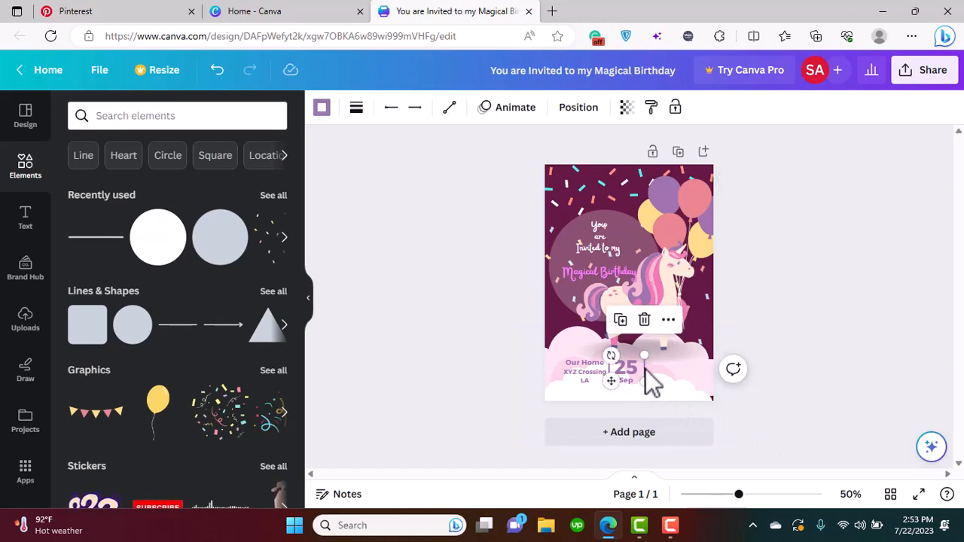
pyautogui.moveTo(645, 367); pyautogui.dragTo(645, 370)
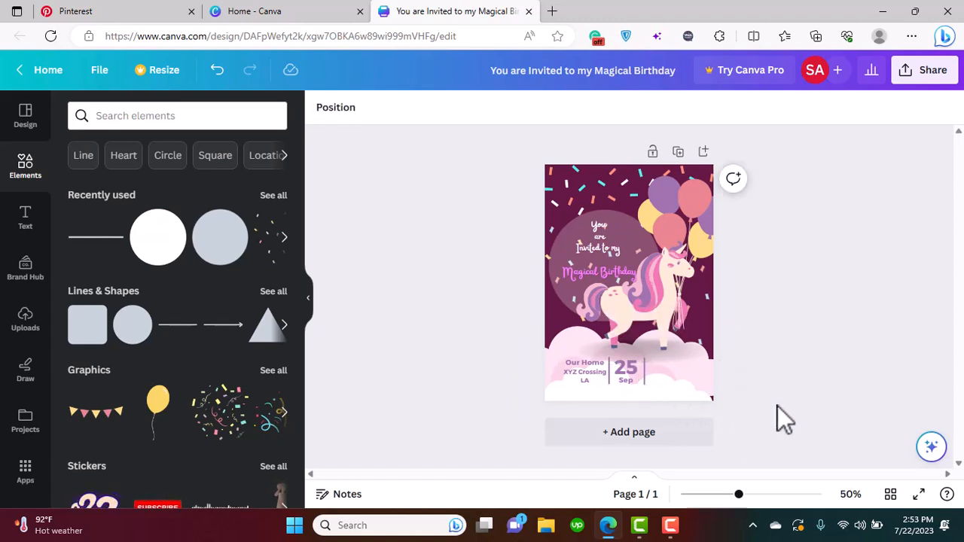
# Duplicate the venue text and place the copy to the right of the second divider line
pyautogui.click(586, 382)
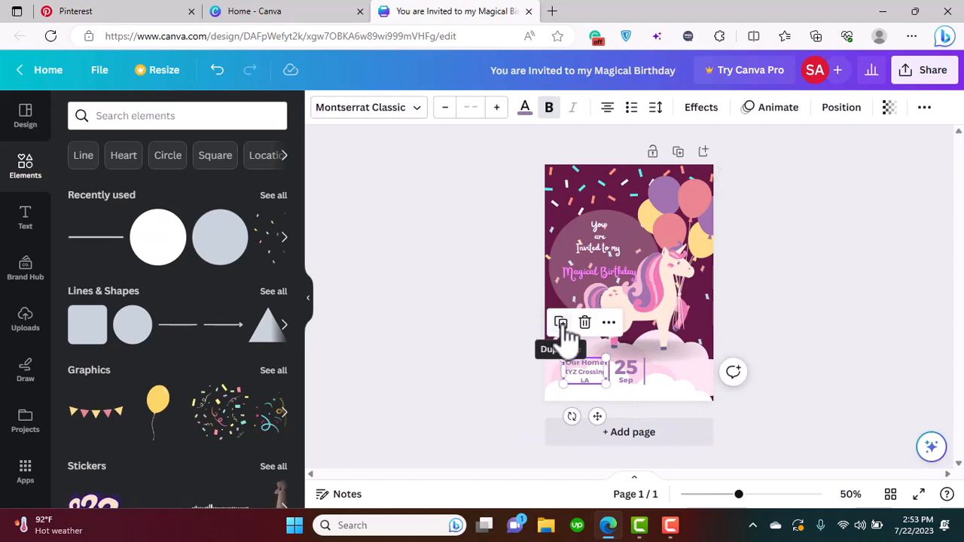
pyautogui.click(560, 324)
pyautogui.moveTo(662, 409); pyautogui.dragTo(685, 412)
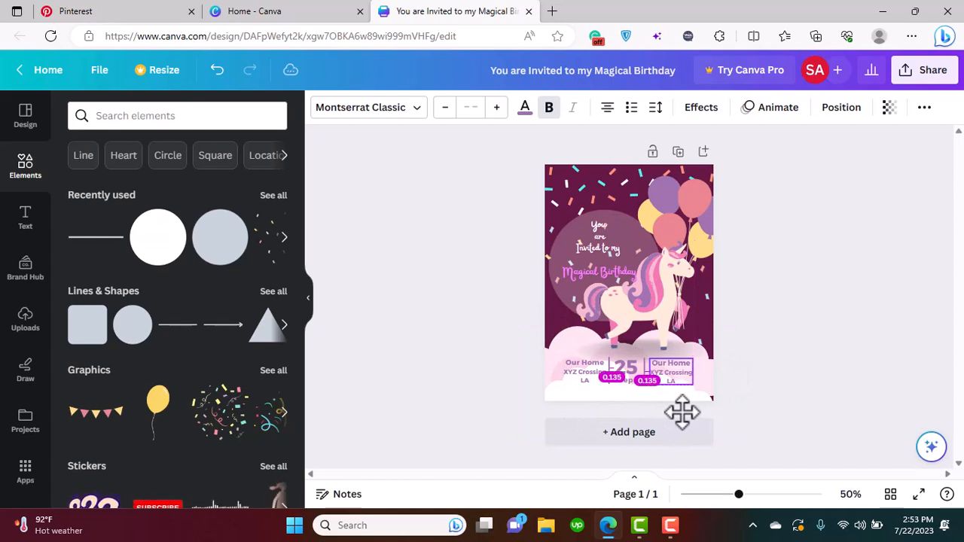
# Replace the copied text with "RSVP by" on one line, "20th Sep to" on the next, and the contact phone number
pyautogui.doubleClick(662, 375)
pyautogui.write('RSVP')
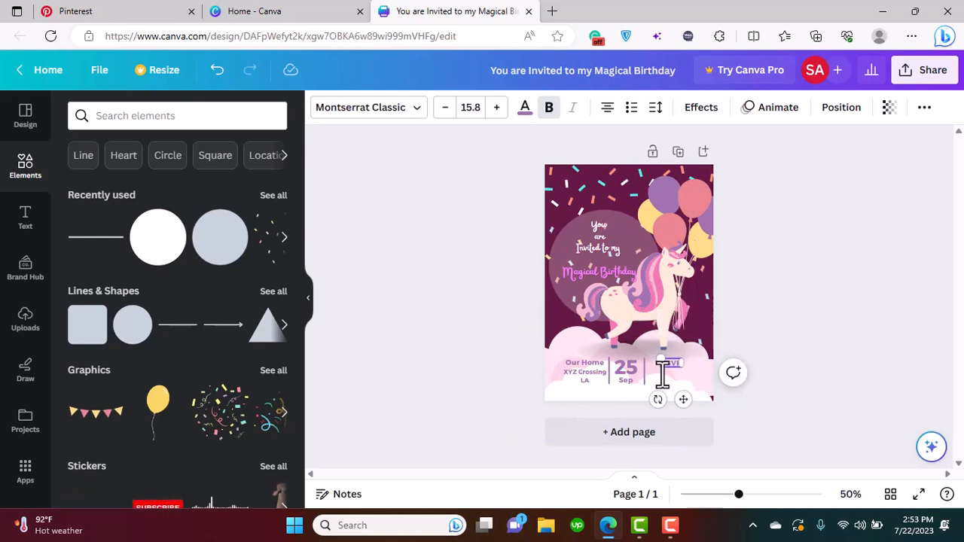
pyautogui.press('Return')
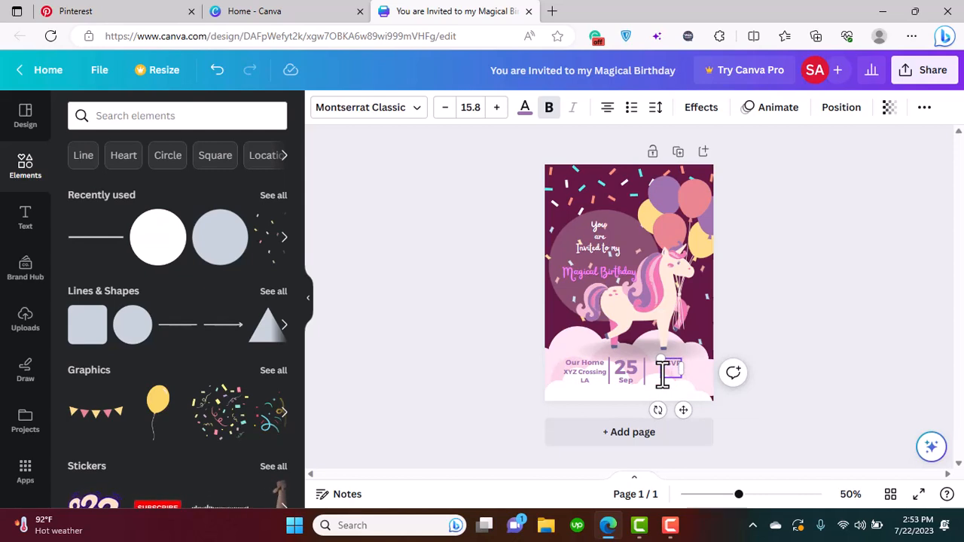
pyautogui.press('BackSpace')
pyautogui.write('by')
pyautogui.press('Return')
pyautogui.write('20th Sep')
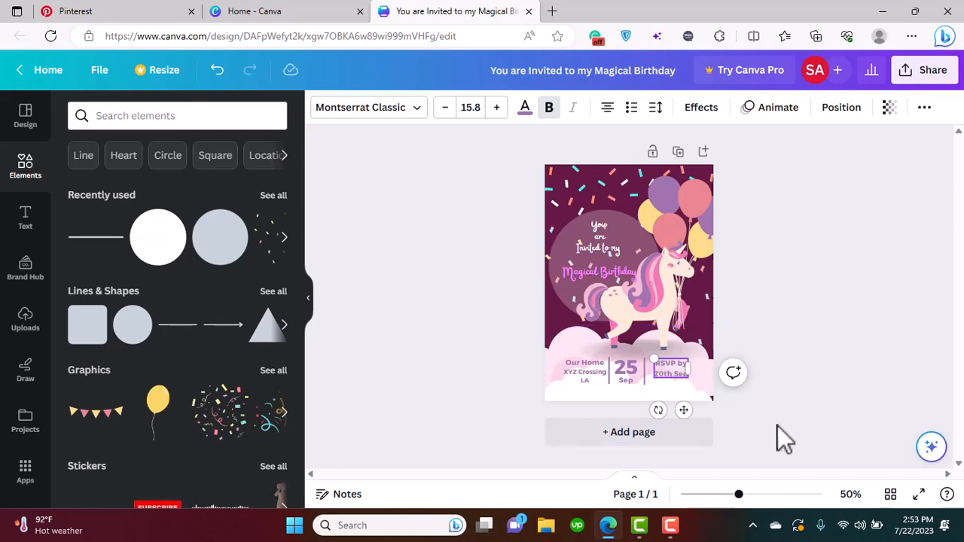
pyautogui.write(' to ')
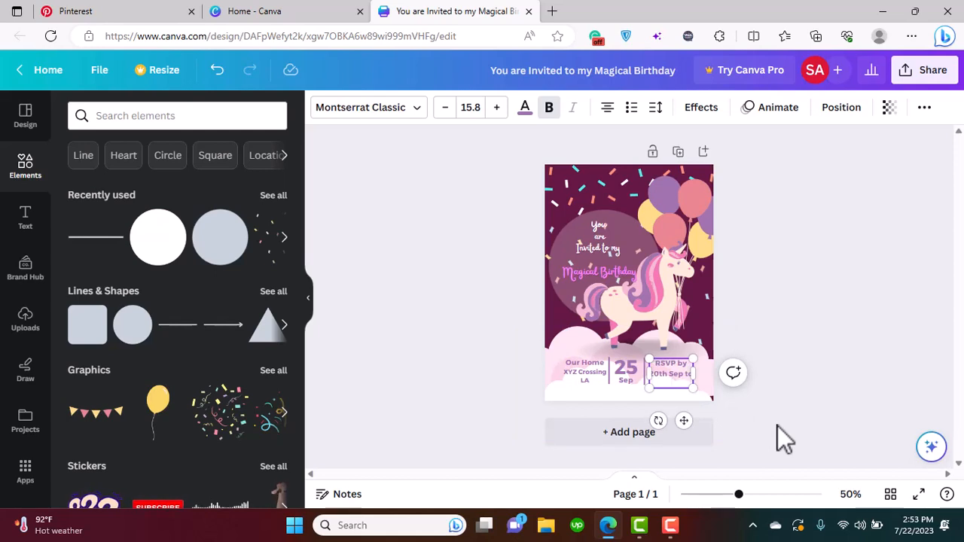
pyautogui.write('+1 123 456')
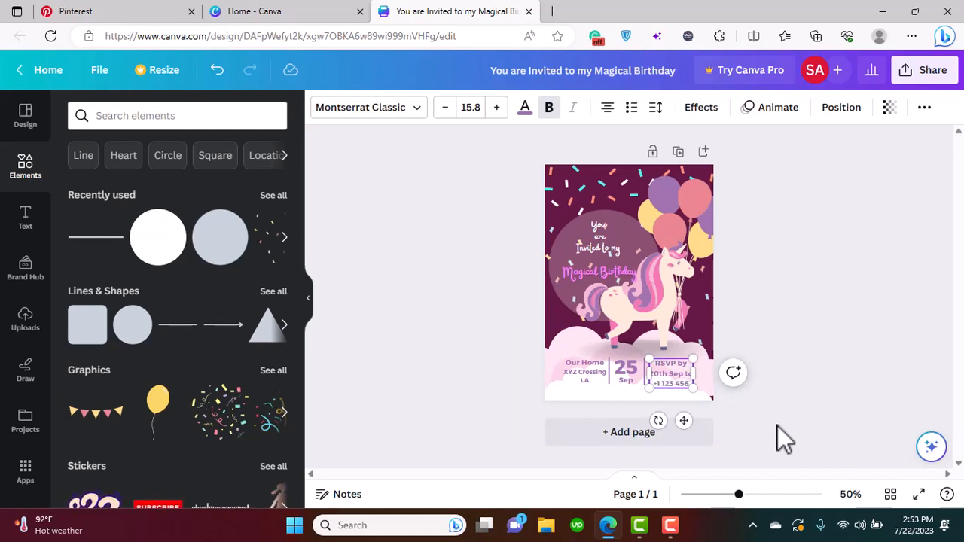
pyautogui.write(' 78')
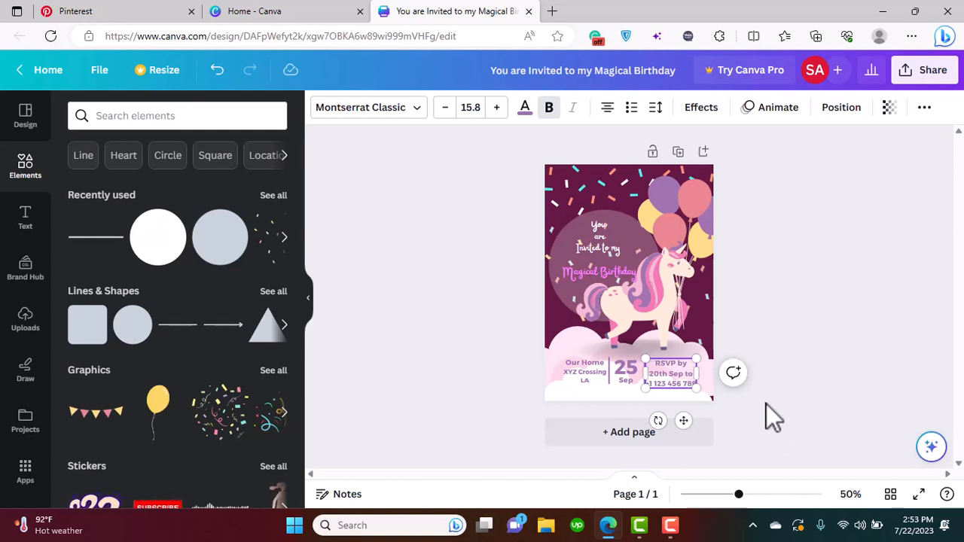
# Reduce the date and phone number lines under "RSVP by" to font size 12.8
pyautogui.rightClick(766, 404)
pyautogui.click(670, 381)
pyautogui.rightClick(670, 381)
pyautogui.click(670, 380)
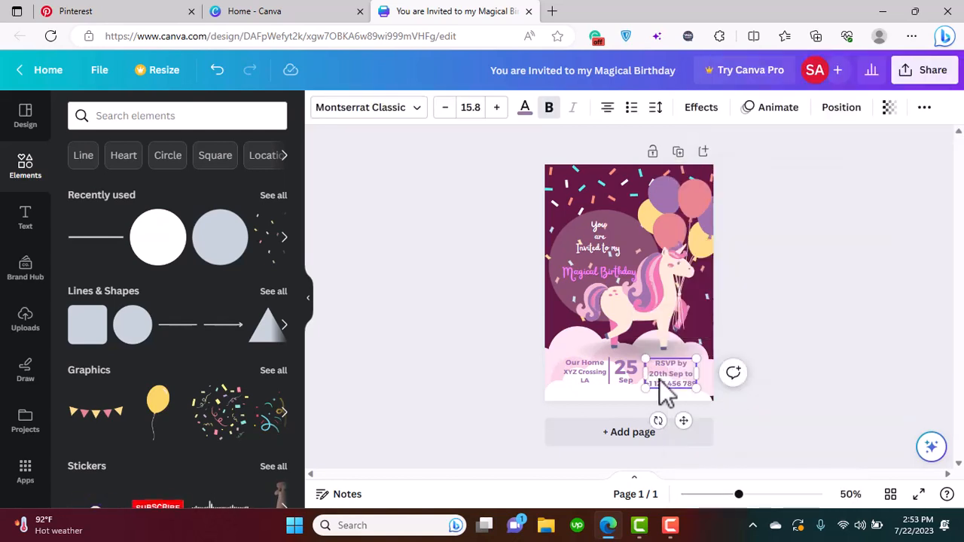
pyautogui.moveTo(650, 374); pyautogui.dragTo(693, 385)
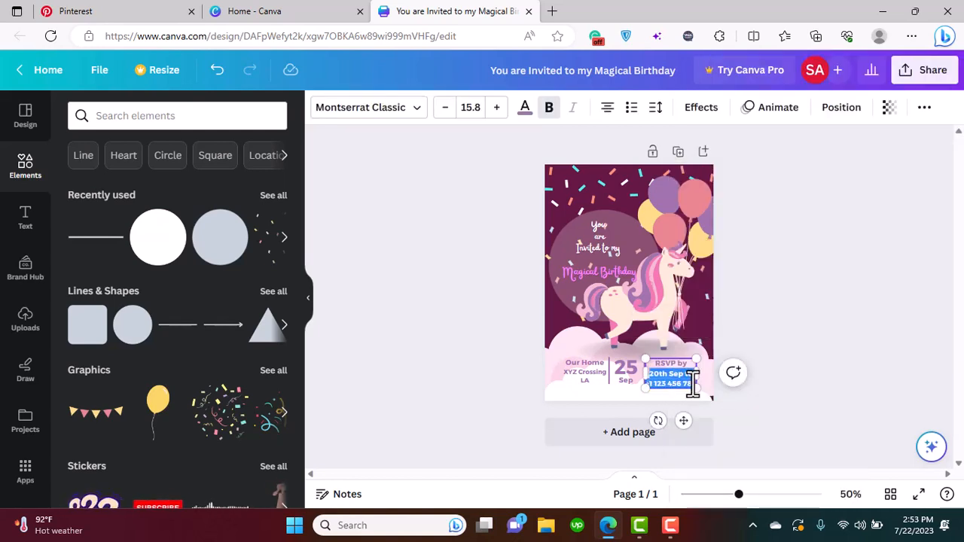
pyautogui.click(447, 110)
pyautogui.click(447, 110)
pyautogui.click(447, 110)
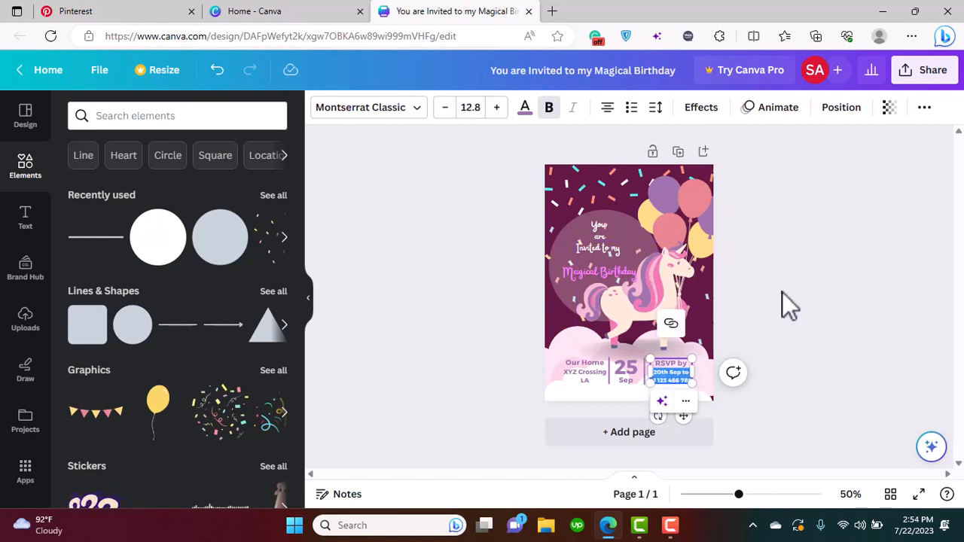
pyautogui.rightClick(783, 291)
pyautogui.click(827, 337)
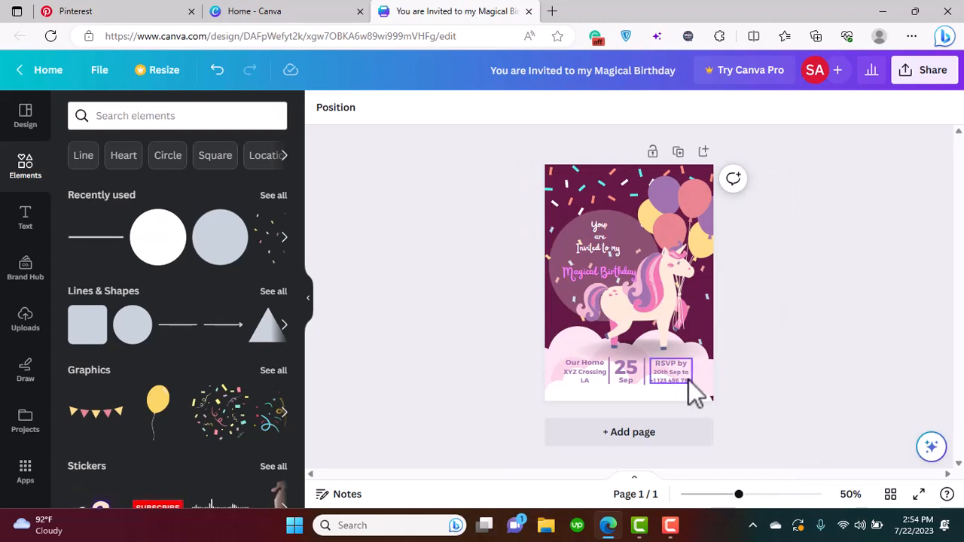
# Select the venue, date and RSVP texts together with both dividers and set the line color to the dark maroon document color
pyautogui.click(660, 382)
pyautogui.keyDown('shift'); pyautogui.click(626, 369); pyautogui.keyUp('shift')
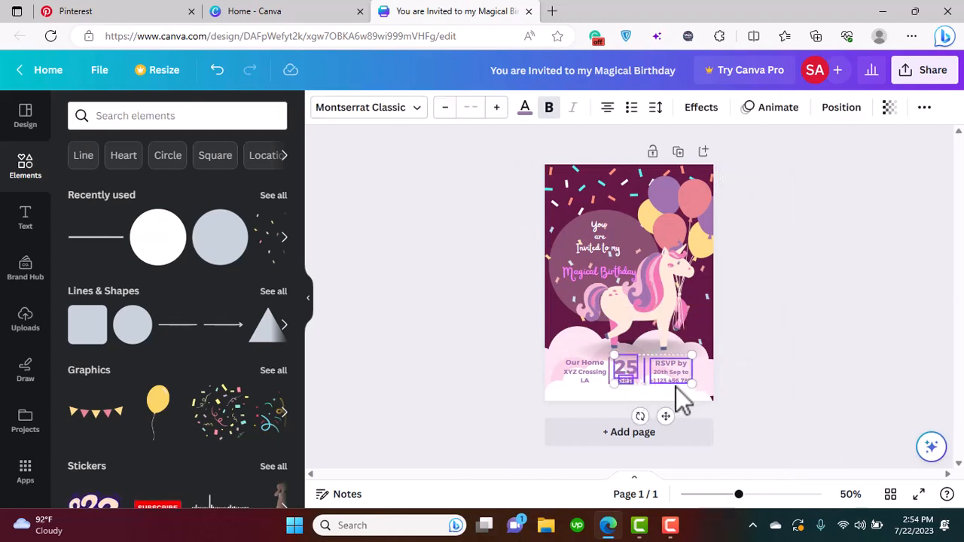
pyautogui.keyDown('shift'); pyautogui.click(579, 369); pyautogui.keyUp('shift')
pyautogui.keyDown('shift'); pyautogui.click(608, 371); pyautogui.keyUp('shift')
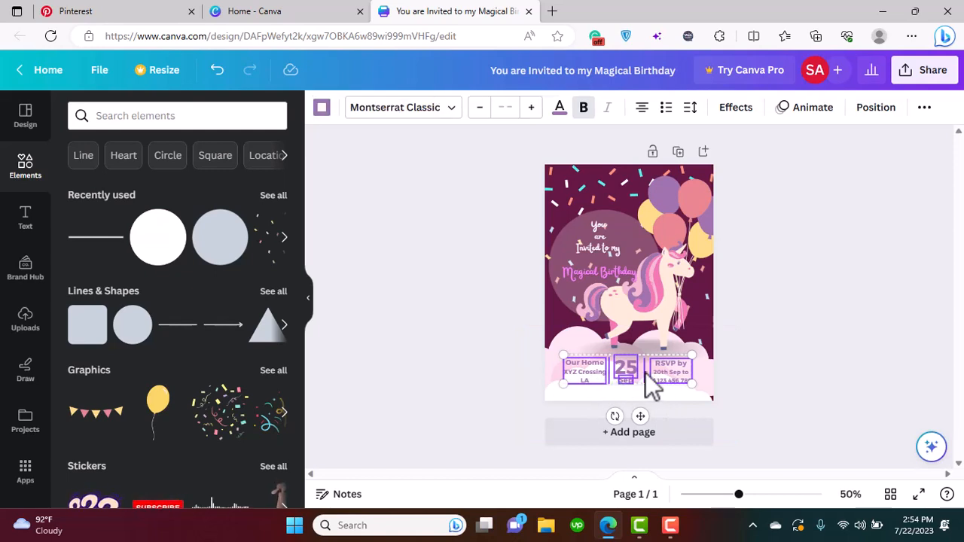
pyautogui.click(322, 109)
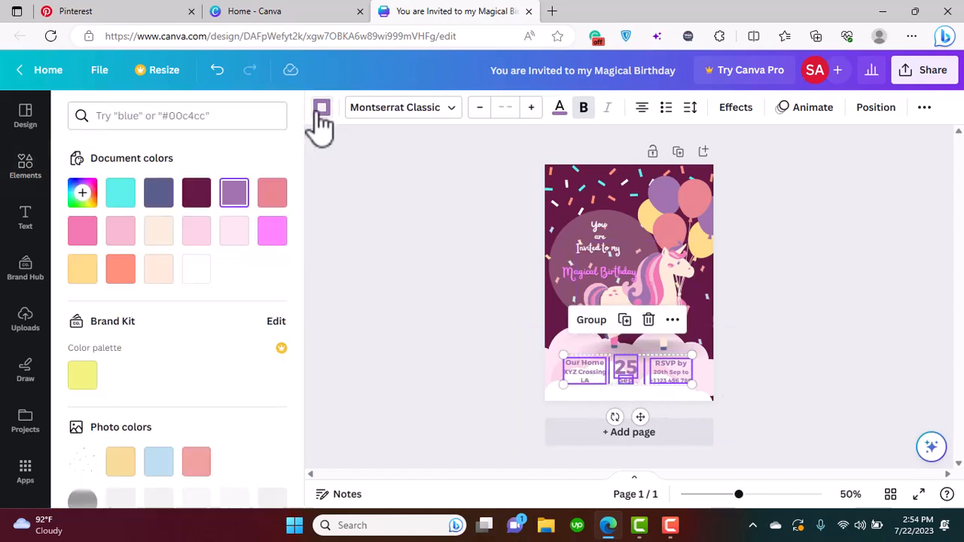
pyautogui.click(197, 196)
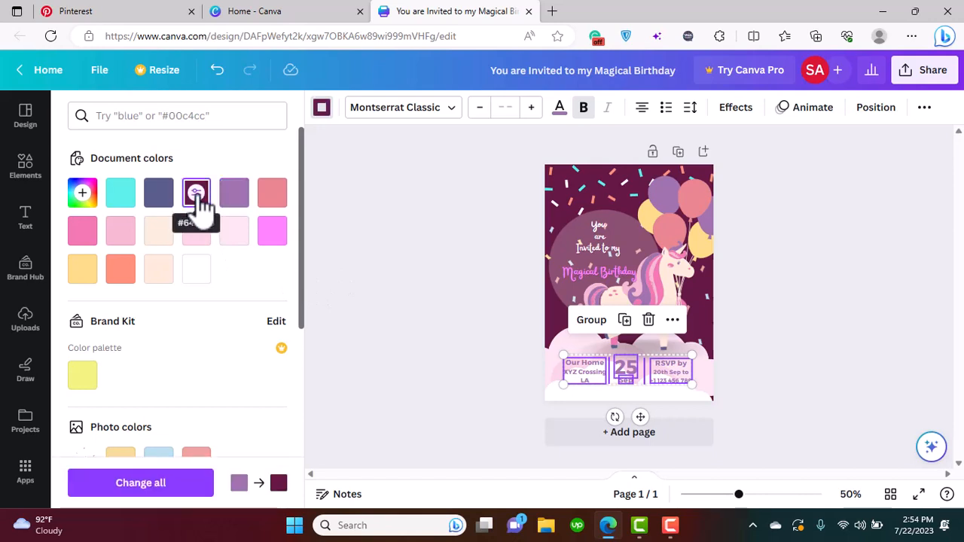
# Try changing every use of the purple in the design to dark maroon, and undo that change
pyautogui.click(192, 490)
pyautogui.hotkey('ctrl', 'z')
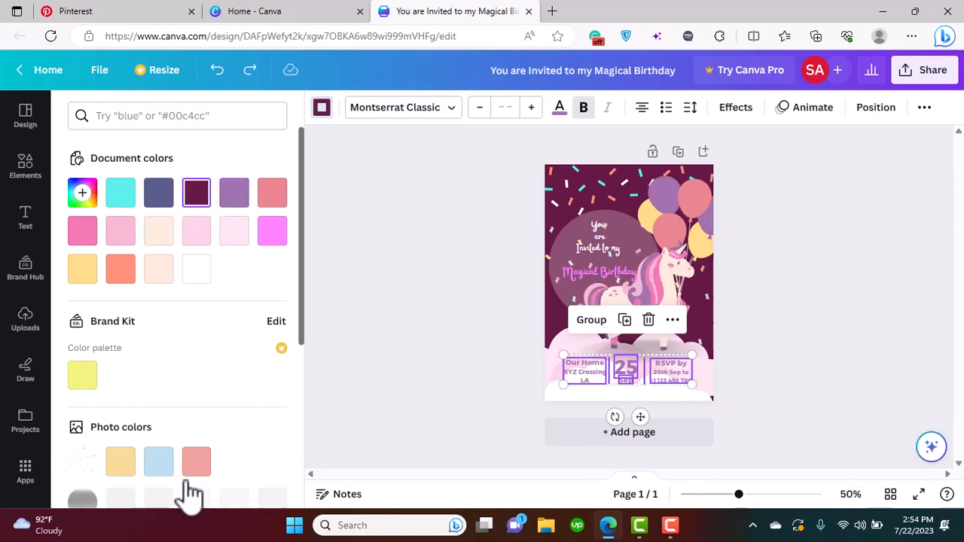
# Recolor the "Our Home XYZ Crossing LA" venue text to the dark maroon document color #641944
pyautogui.click(389, 459)
pyautogui.click(588, 379)
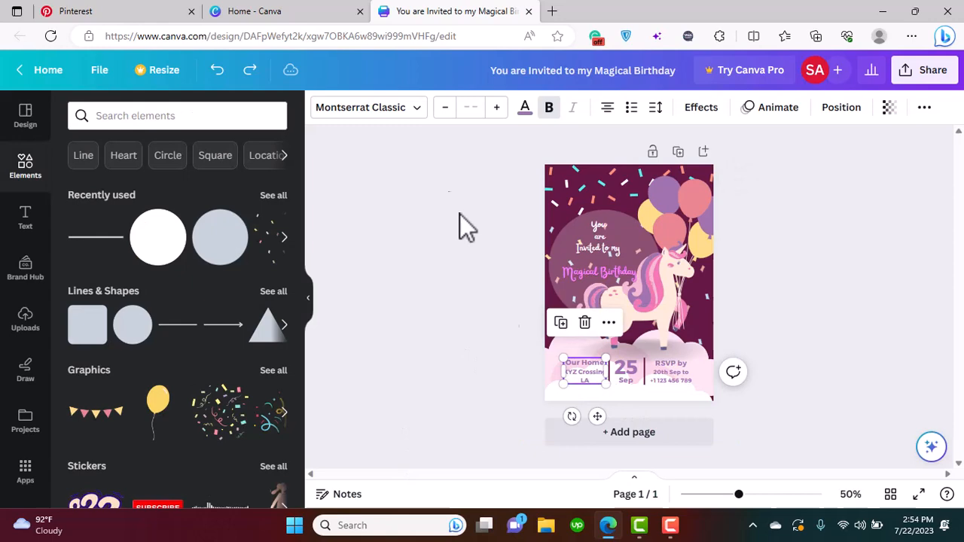
pyautogui.click(524, 110)
pyautogui.click(202, 195)
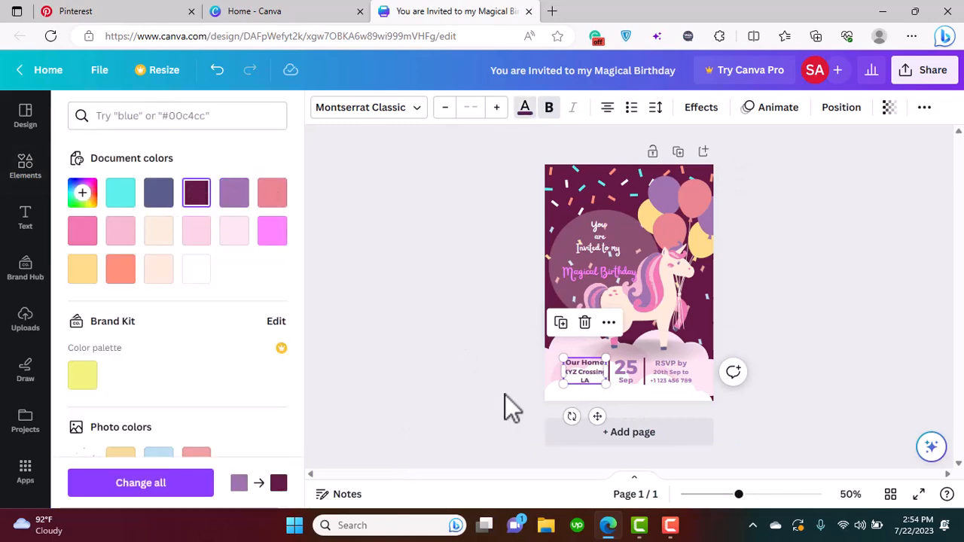
pyautogui.click(482, 388)
# Recolor both date texts, "25" and "Sep", to the dark maroon document color #641944
pyautogui.click(629, 374)
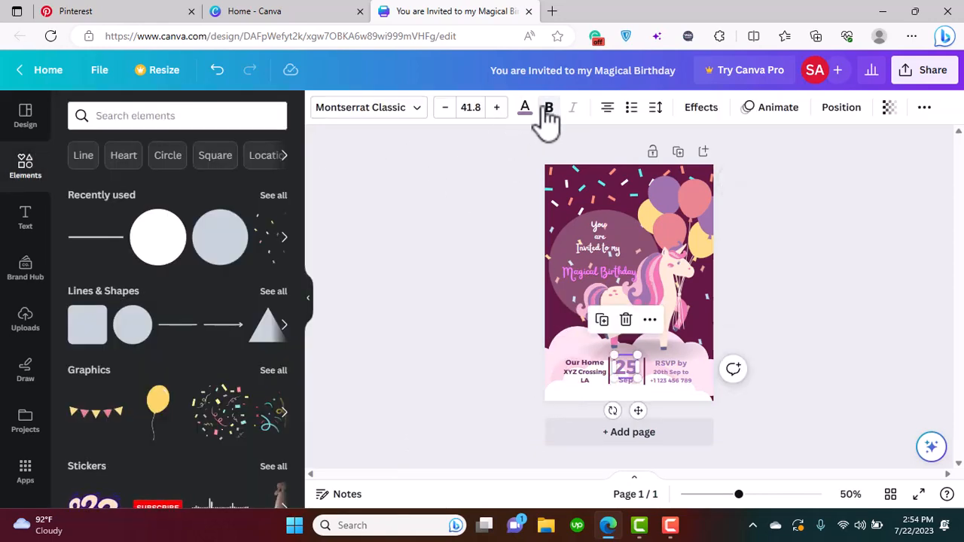
pyautogui.click(526, 109)
pyautogui.click(215, 195)
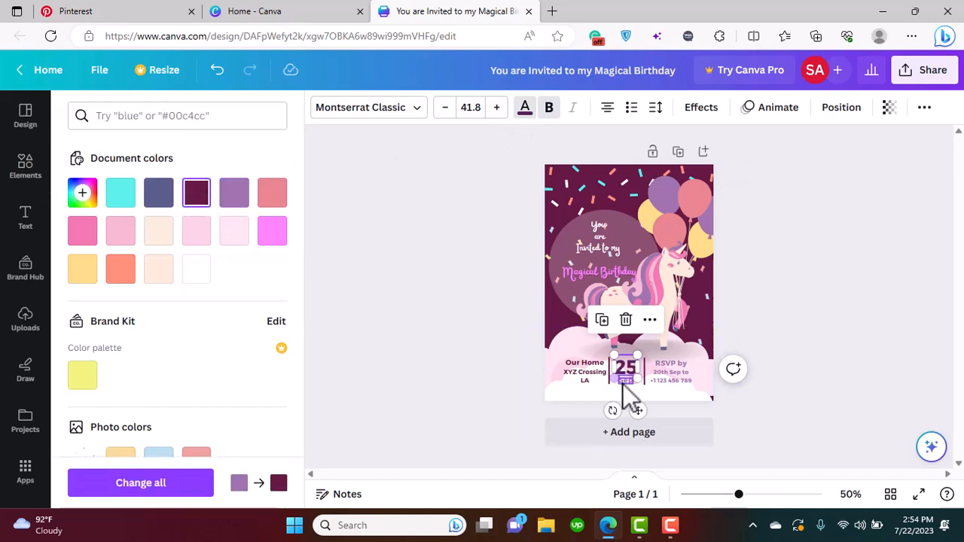
pyautogui.click(625, 383)
pyautogui.click(196, 195)
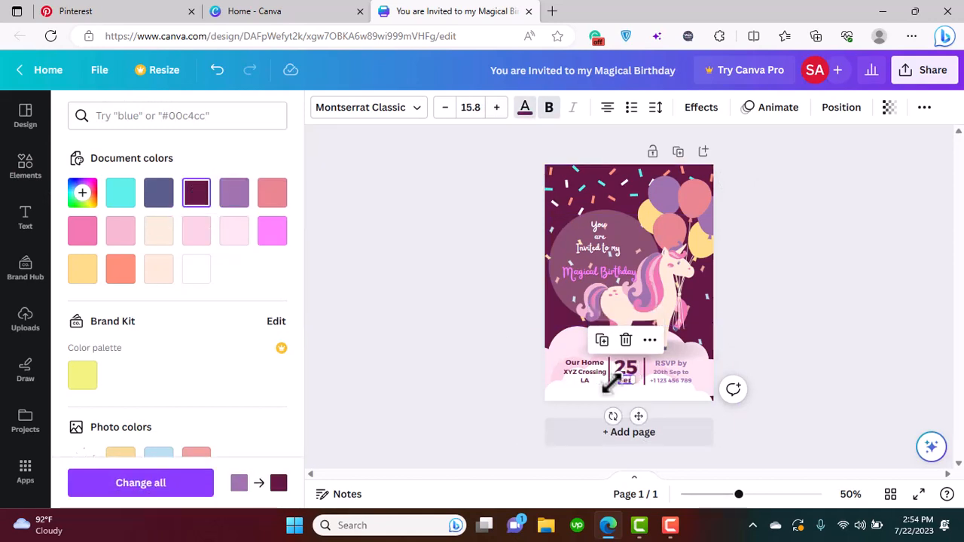
# Recolor the "RSVP by" text block to the dark maroon document color #641944 and deselect it
pyautogui.click(688, 362)
pyautogui.click(196, 193)
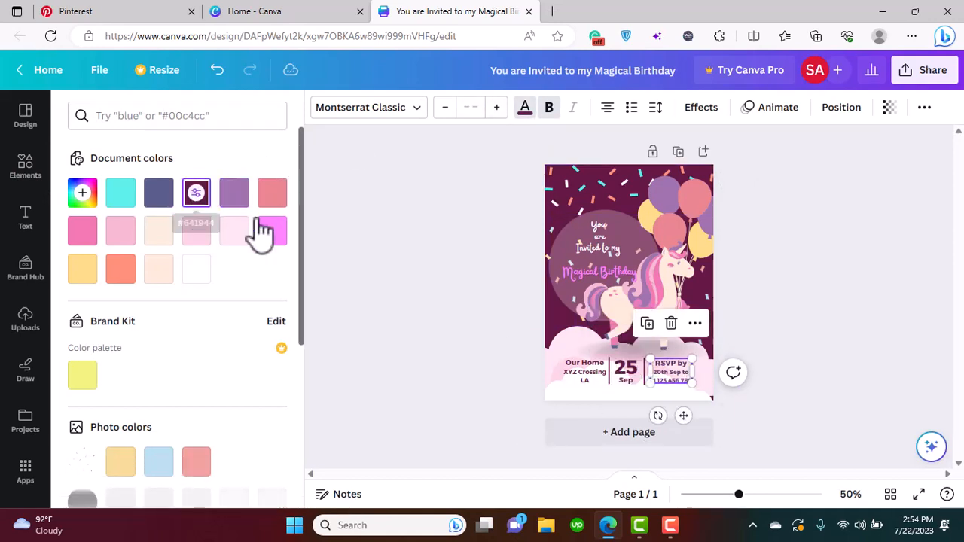
pyautogui.click(381, 298)
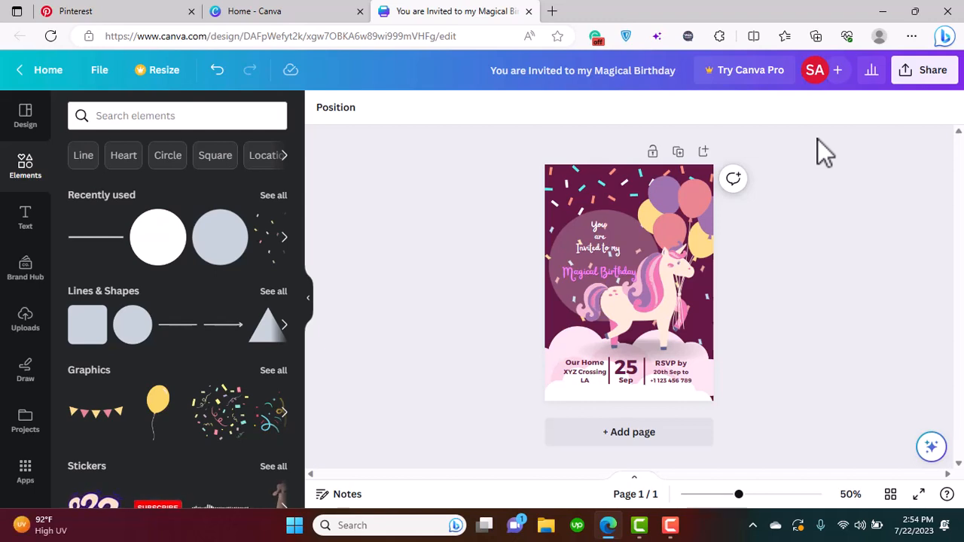
pyautogui.click(934, 75)
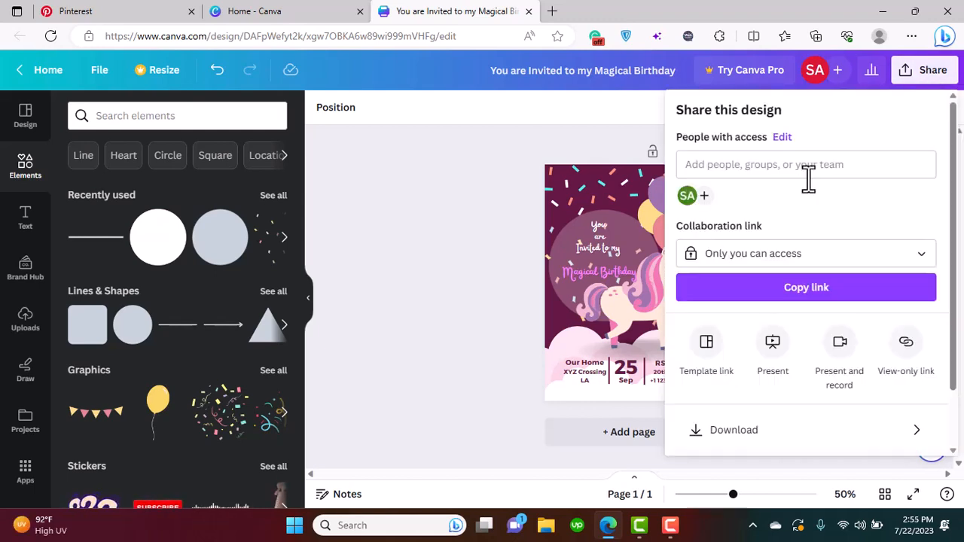
pyautogui.scroll(-2, 946, 316)
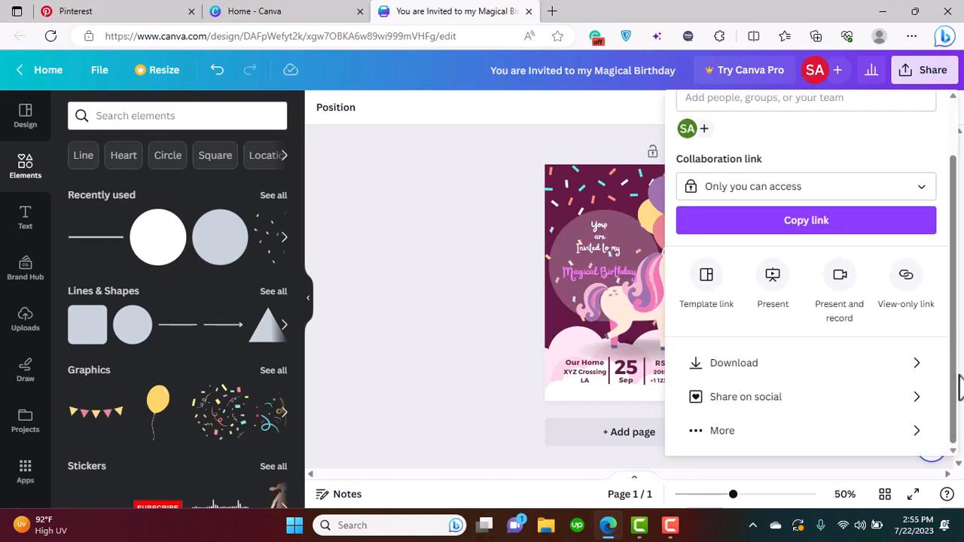
pyautogui.click(789, 365)
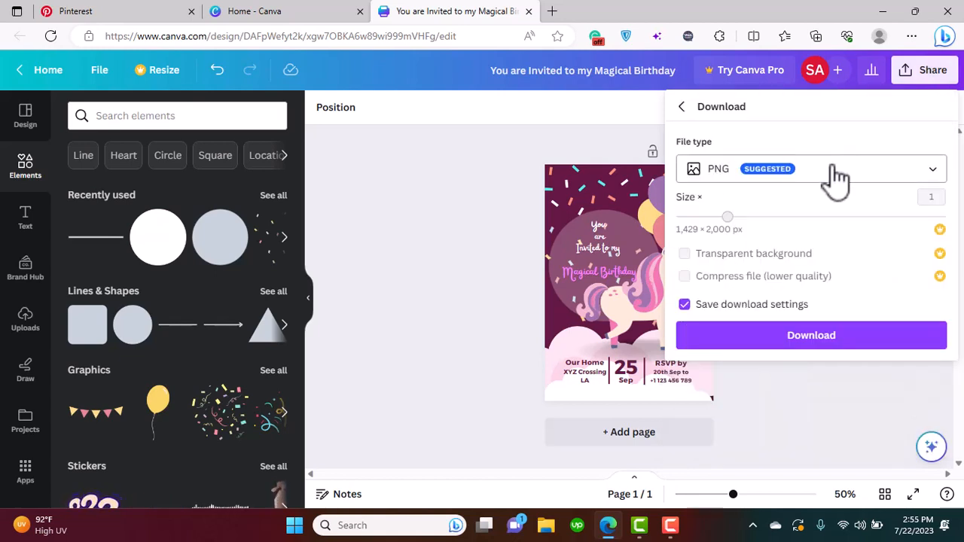
pyautogui.click(963, 260)
# Download the finished invitation as a PNG file at size 1, keeping the save download settings option on
pyautogui.click(928, 72)
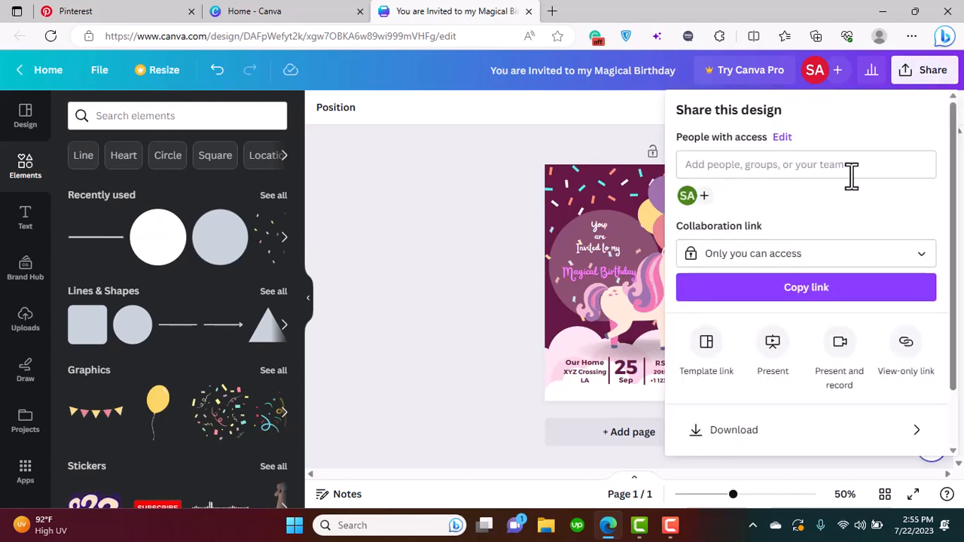
pyautogui.click(701, 433)
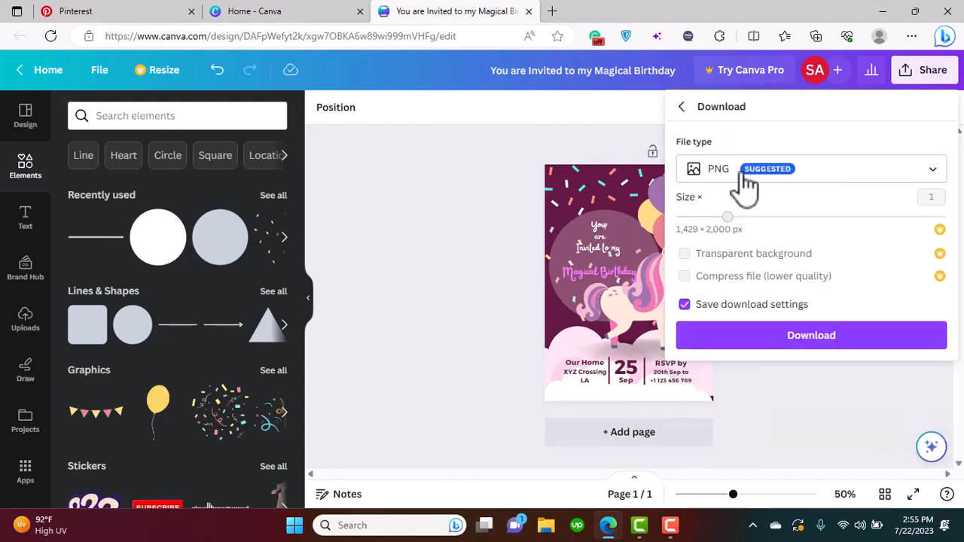
pyautogui.click(755, 337)
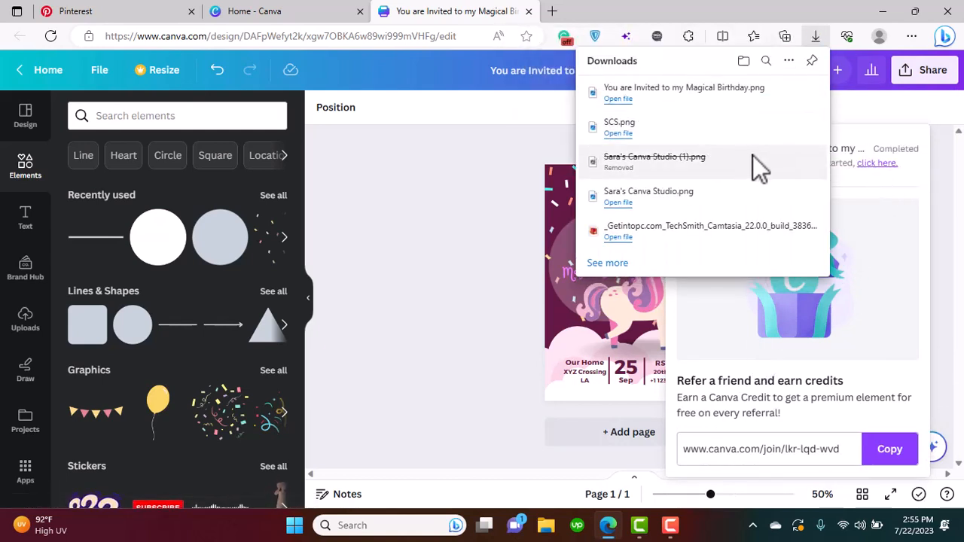
# Open the downloaded "You are Invited to my Magical Birthday.png" in the image viewer and inspect the invitation up close
pyautogui.click(712, 106)
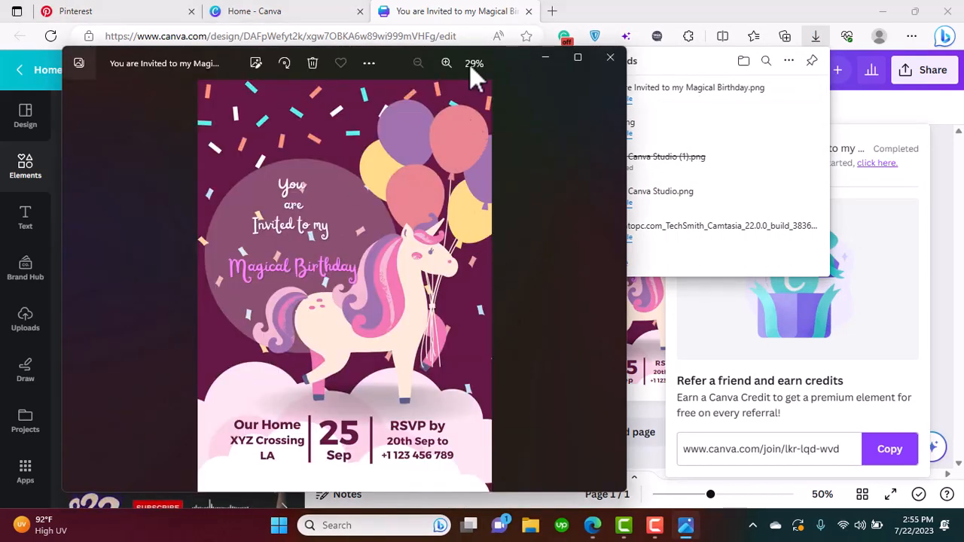
pyautogui.scroll(2, 409, 249)
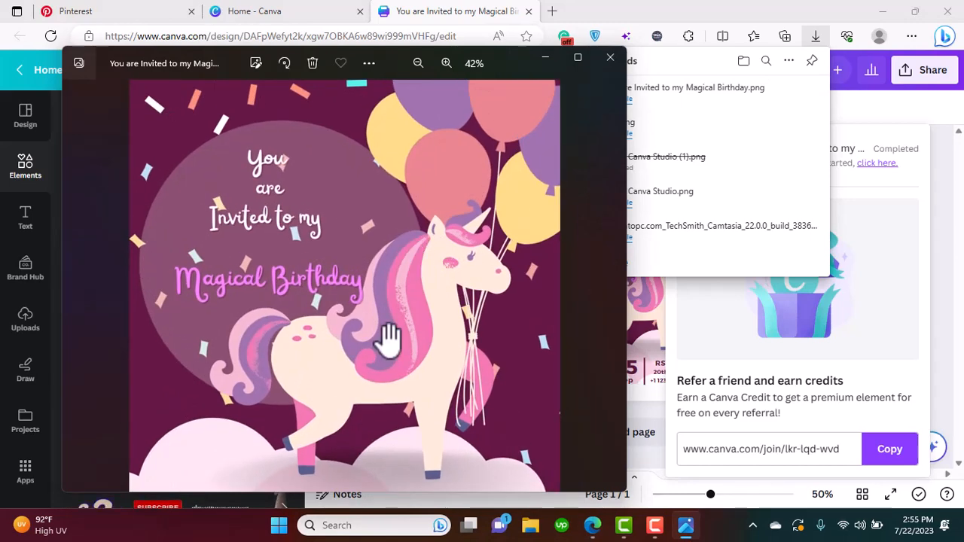
pyautogui.moveTo(387, 338); pyautogui.dragTo(530, 409)
pyautogui.scroll(-2, 489, 308)
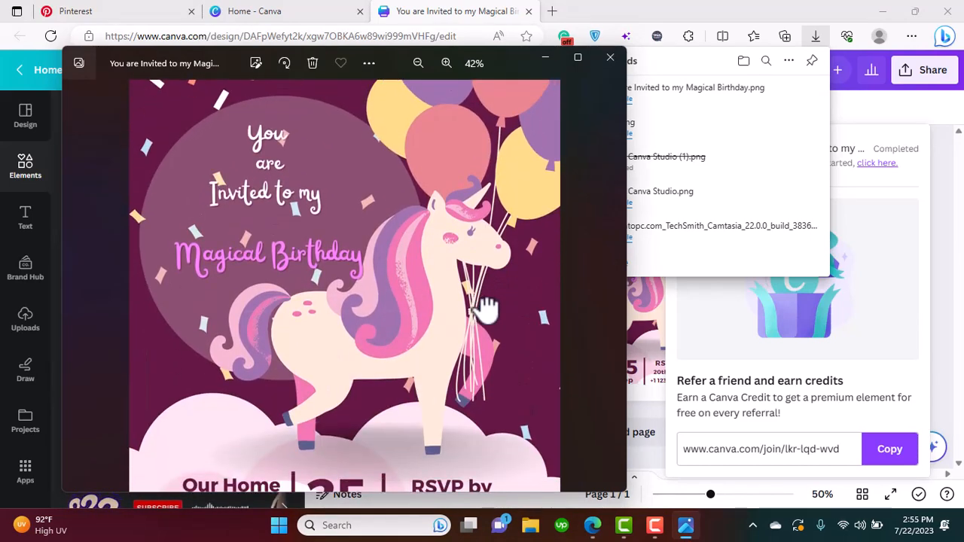